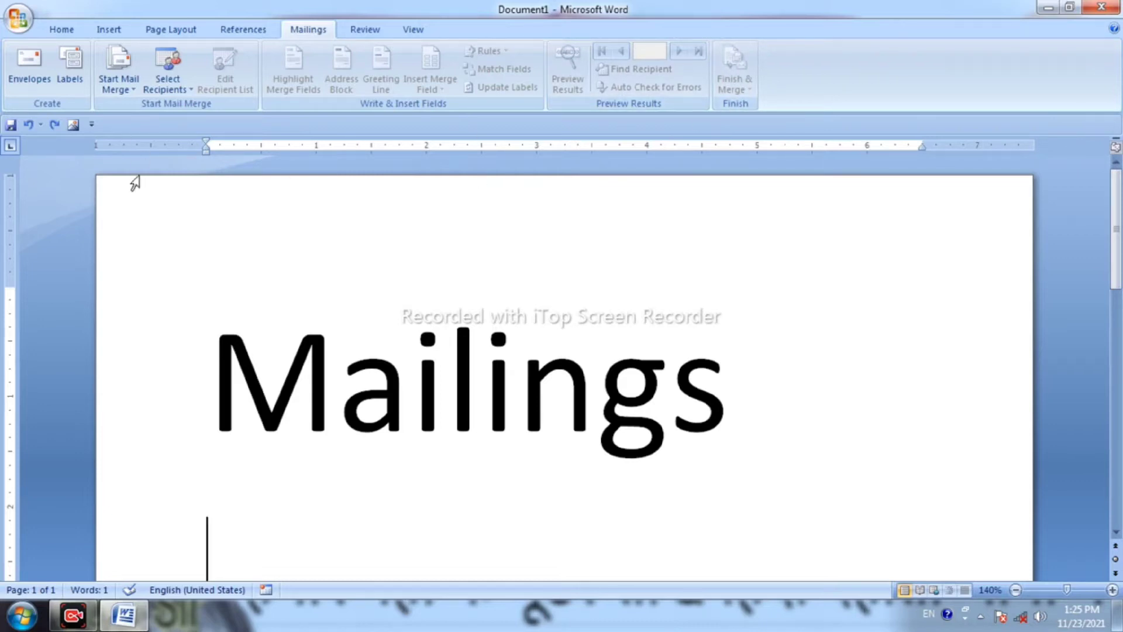
Step: Select and delete the large 'Mailings' heading, leaving a blank page
mouse_move(729, 374)
mouse_down()
mouse_move(245, 366)
mouse_move(72, 348)
mouse_up()
key(Delete)
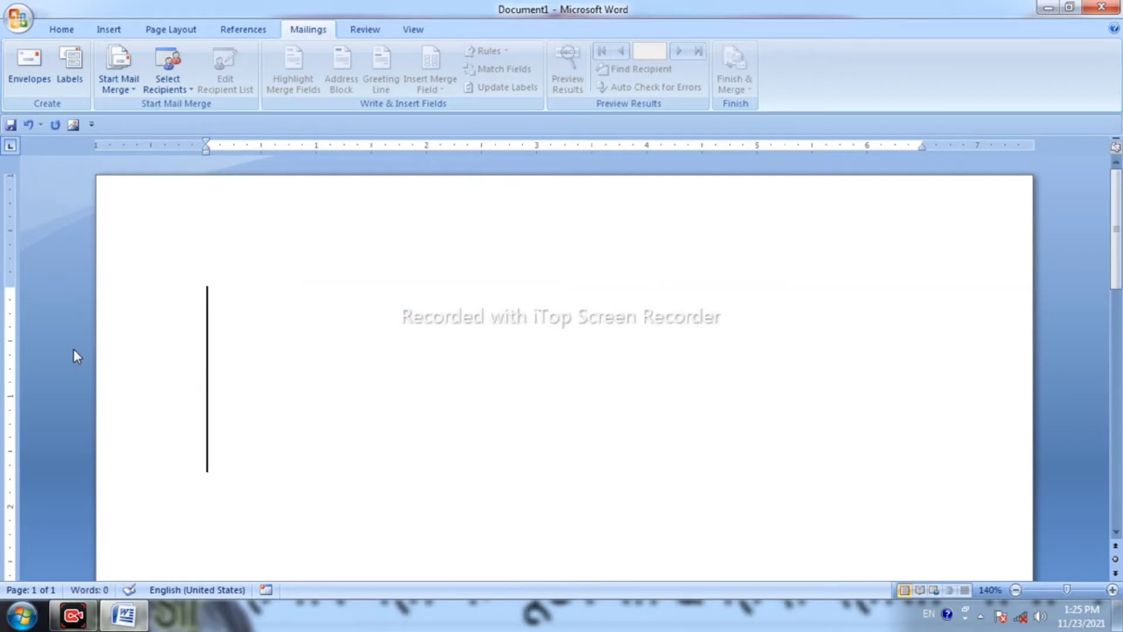
Step: Generate sample paragraphs with =rand(), select everything and shrink the font several sizes
text(=)
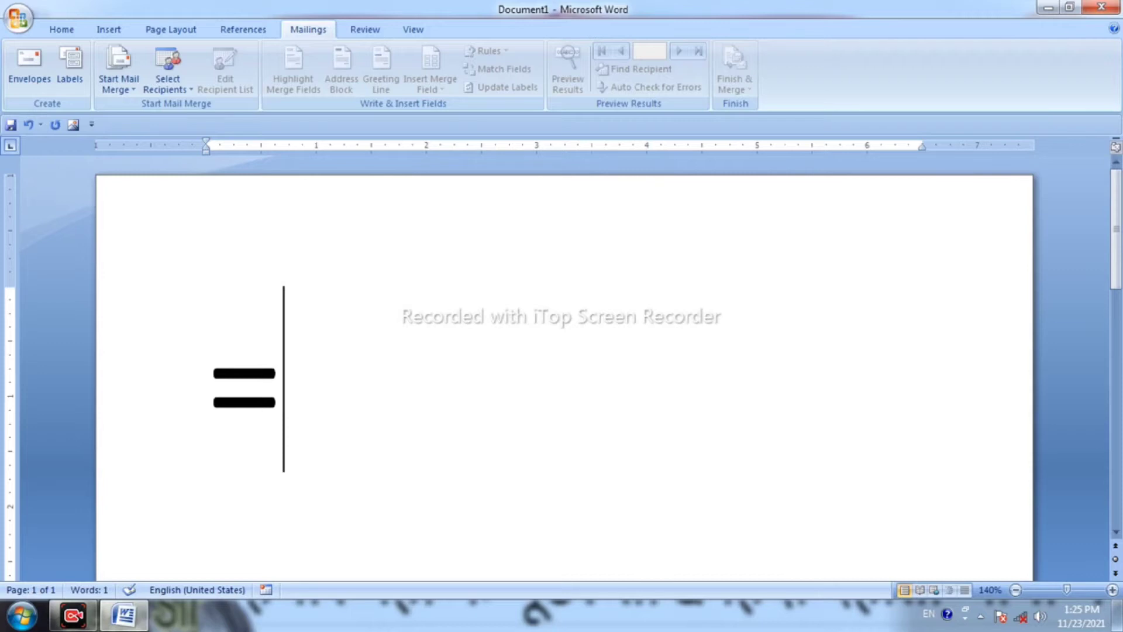
text(ra)
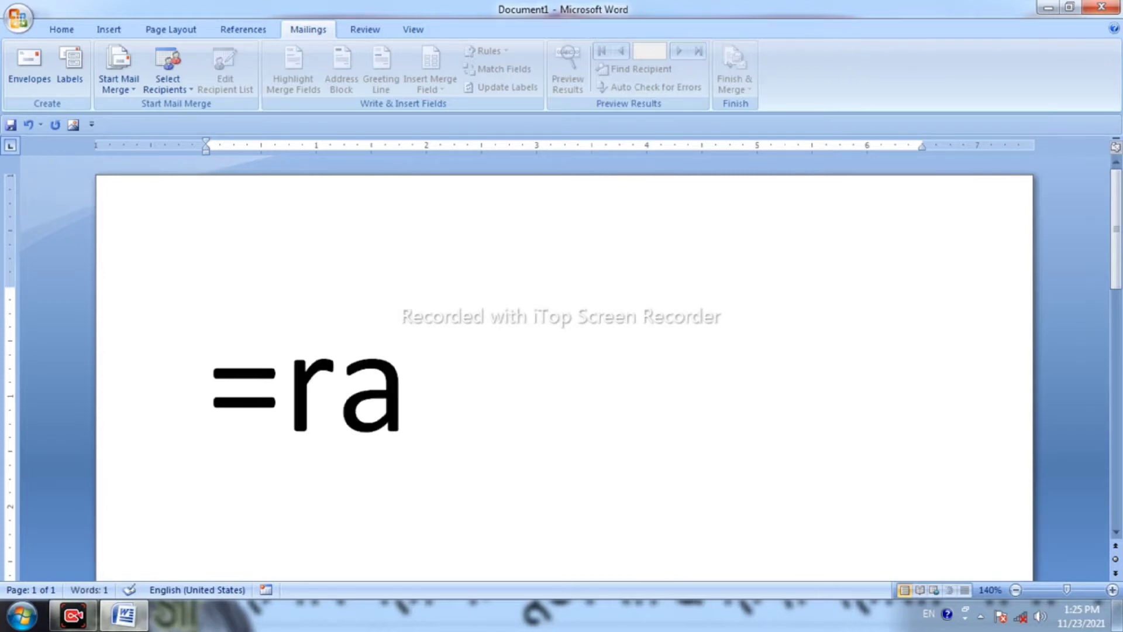
text(nd())
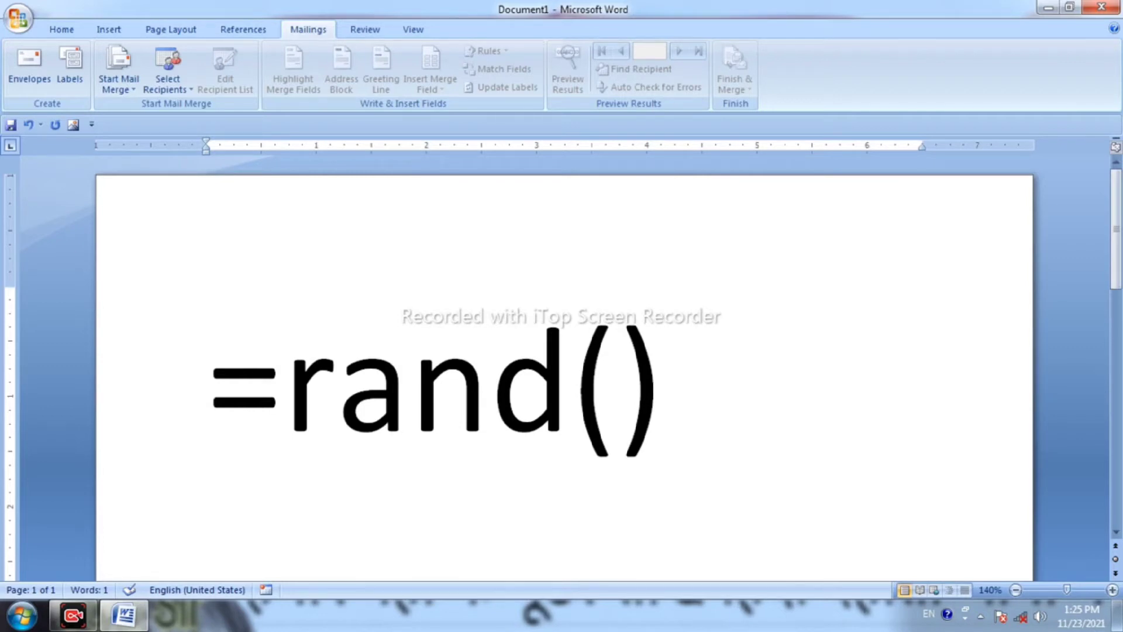
key(Return)
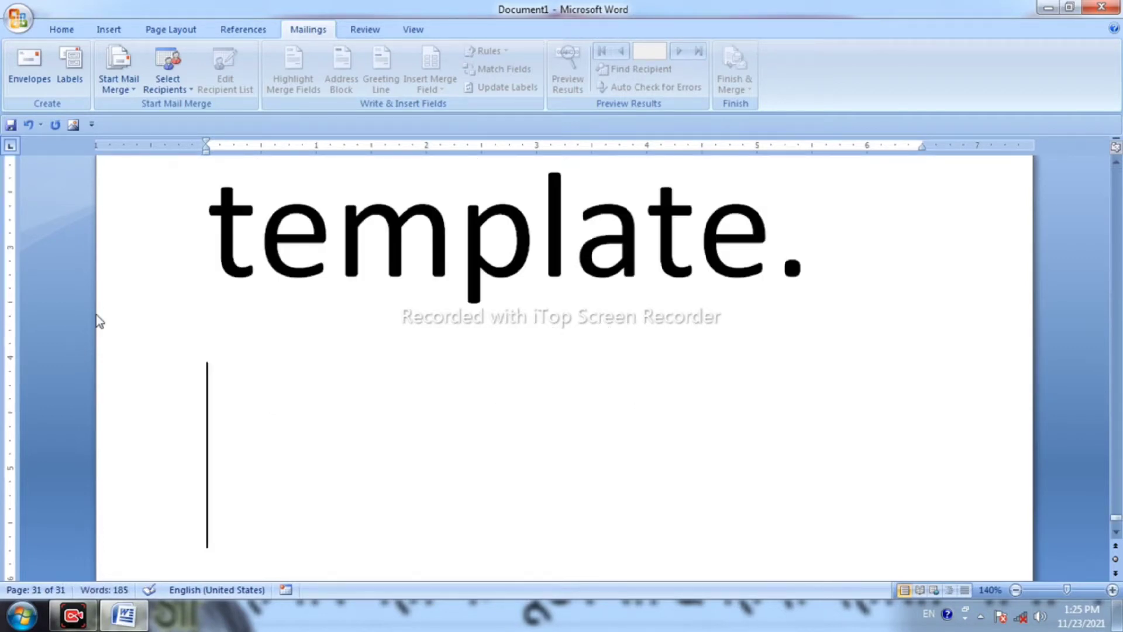
key(ctrl+a)
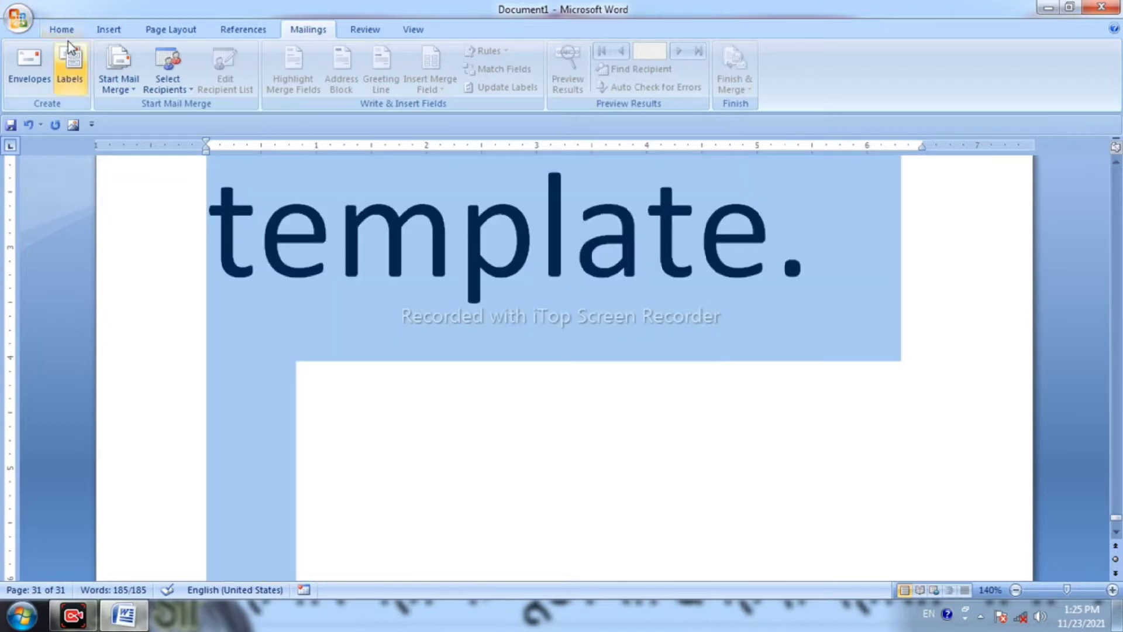
click(65, 29)
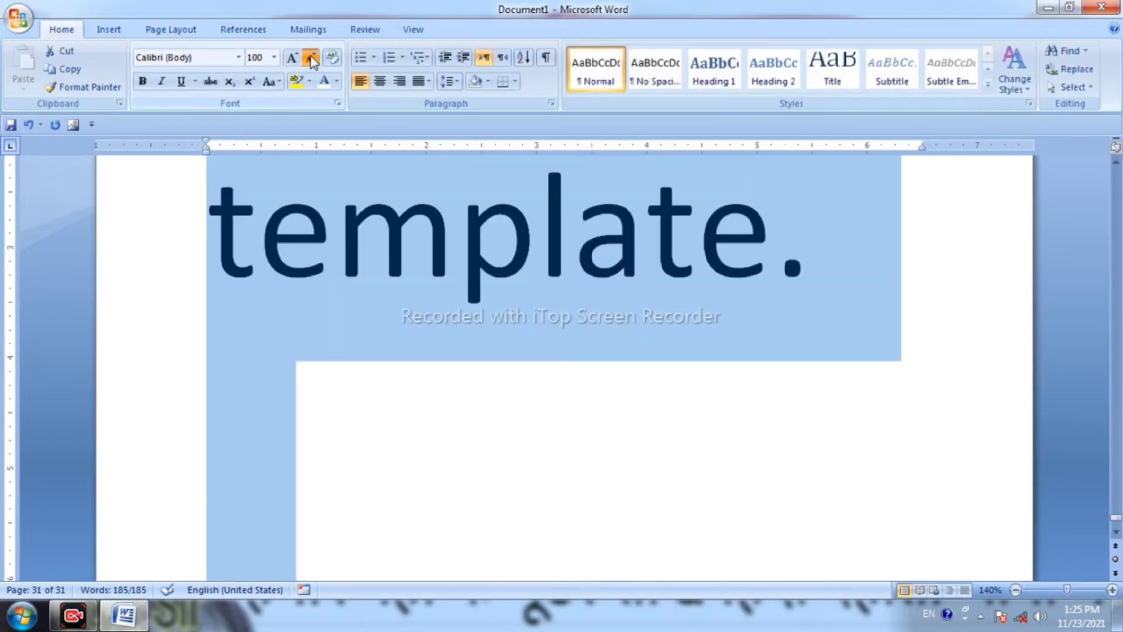
click(310, 58)
click(311, 58)
click(311, 58)
click(310, 58)
click(311, 57)
click(311, 58)
click(311, 58)
click(311, 58)
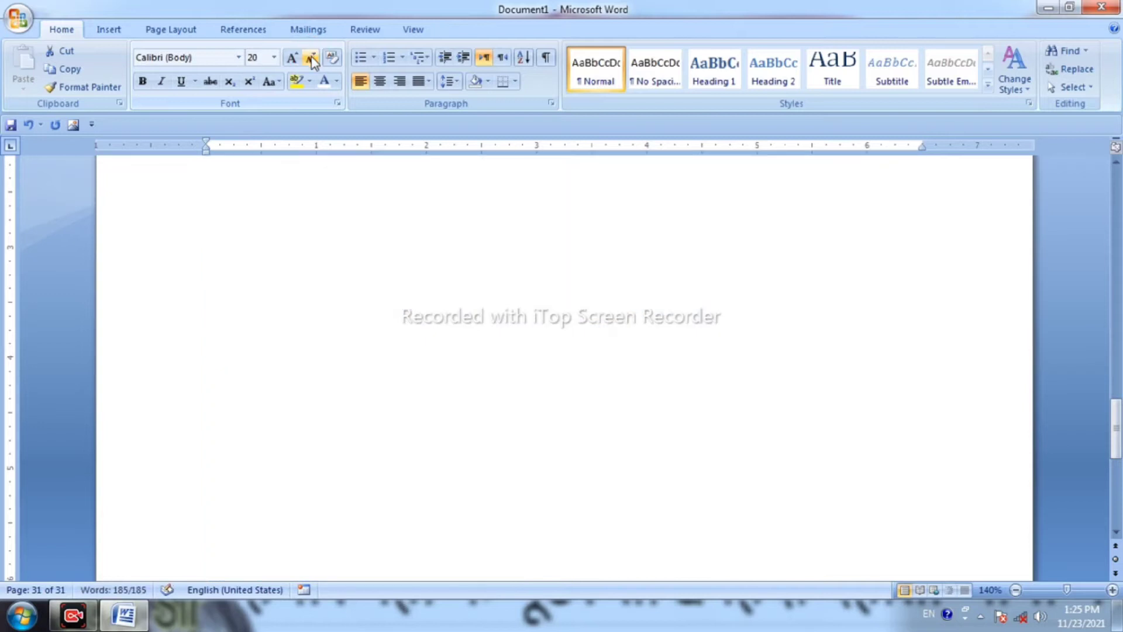
scroll(444, 355, up, 5)
scroll(443, 356, up, 5)
scroll(444, 356, up, 3)
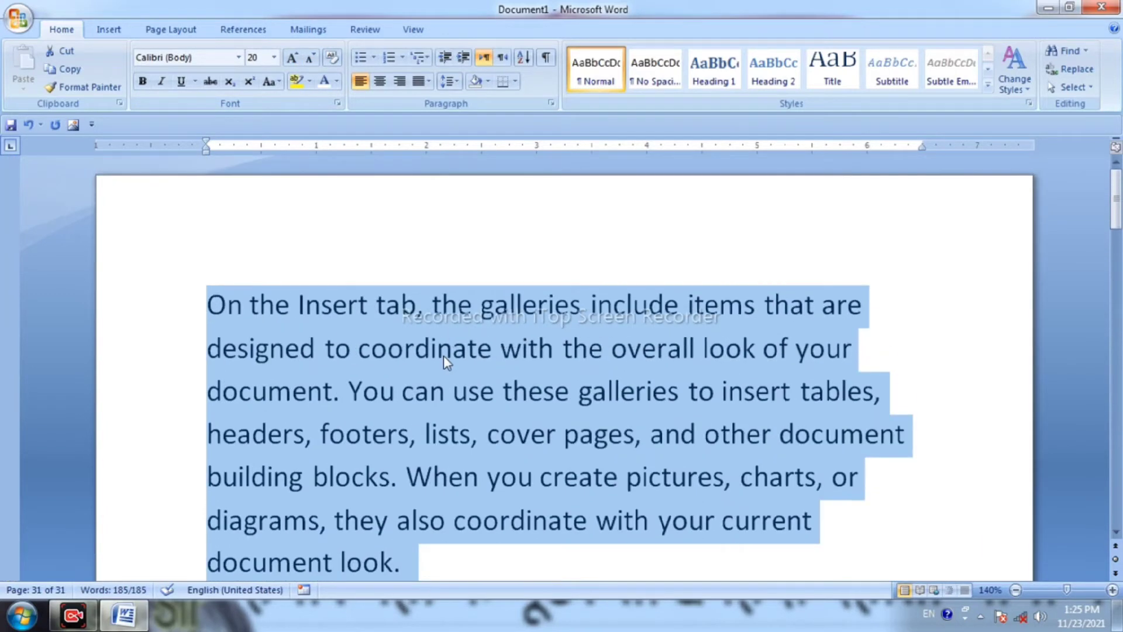
Step: Shrink the text down to 11 pt, then deselect it with the caret at the document start
click(310, 58)
click(310, 58)
click(310, 58)
click(315, 59)
click(314, 60)
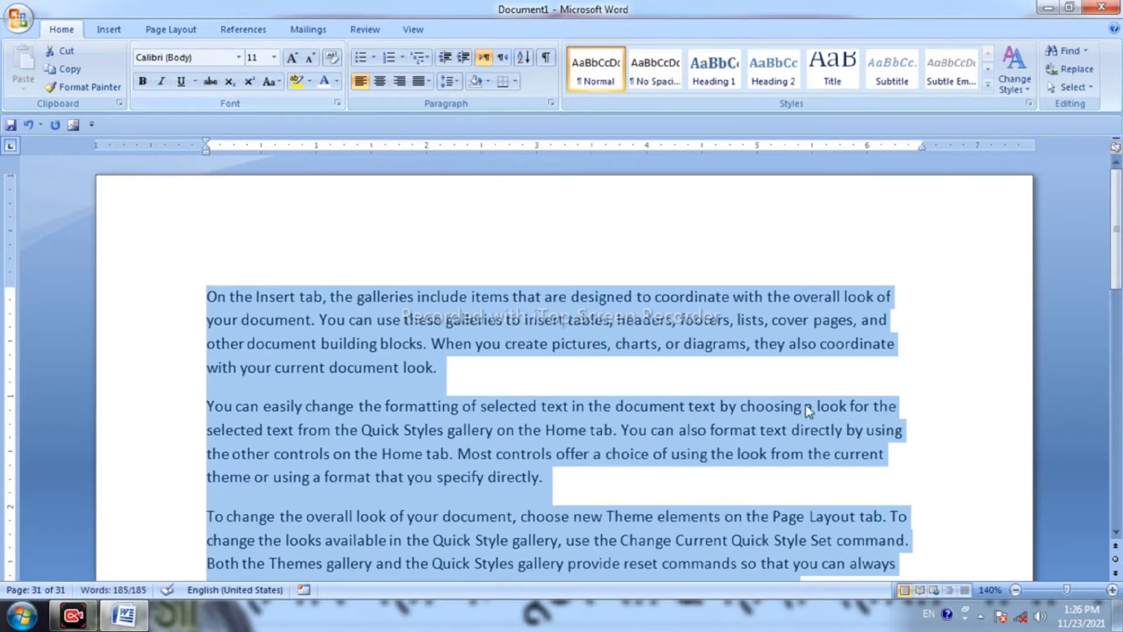
click(796, 377)
click(420, 272)
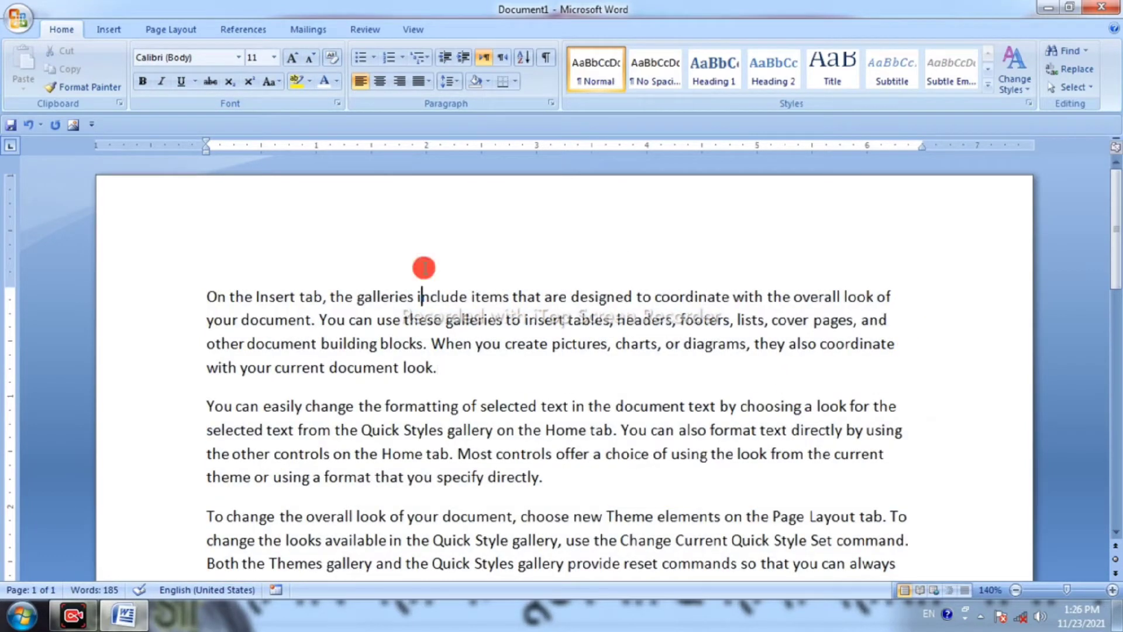
click(209, 292)
click(325, 31)
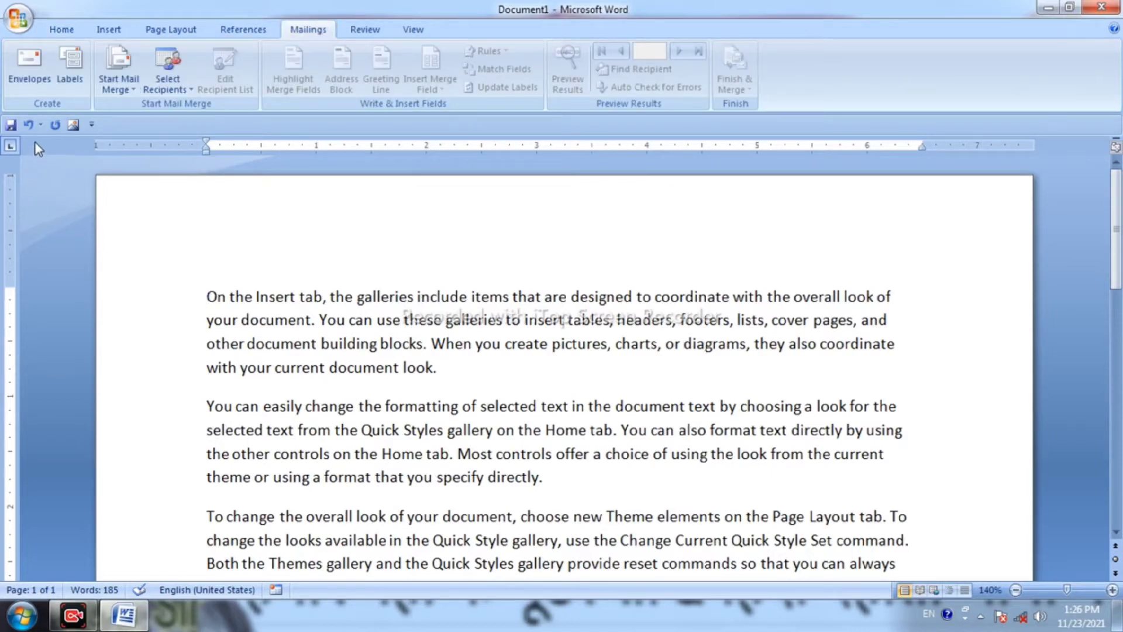
Step: Set the envelope to Size 10 with a bold delivery-address font
click(30, 75)
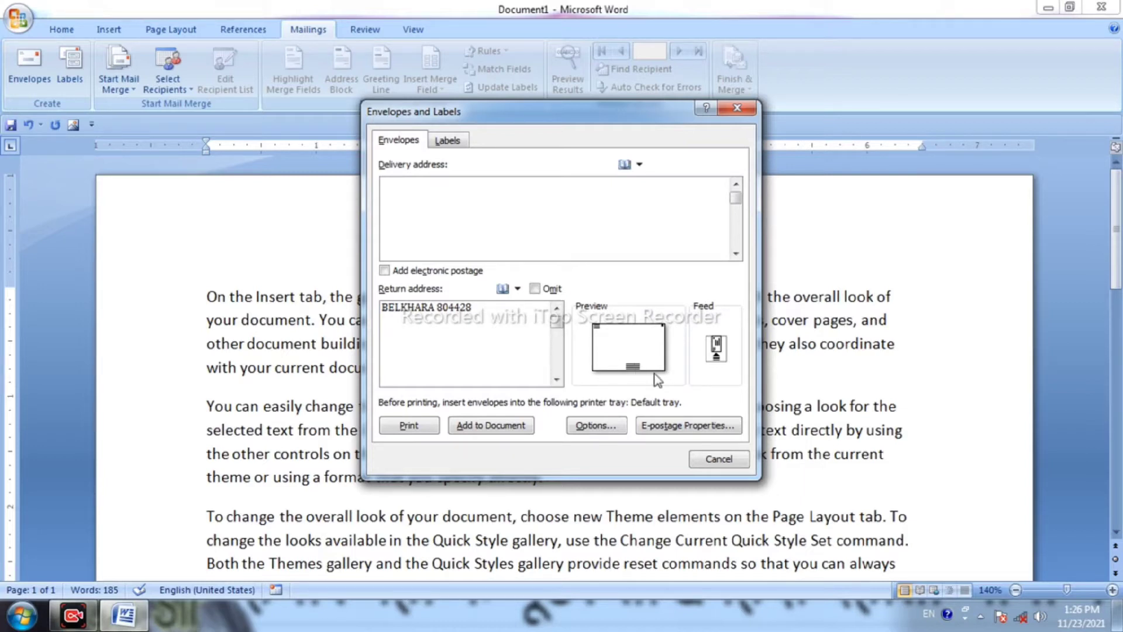
click(644, 362)
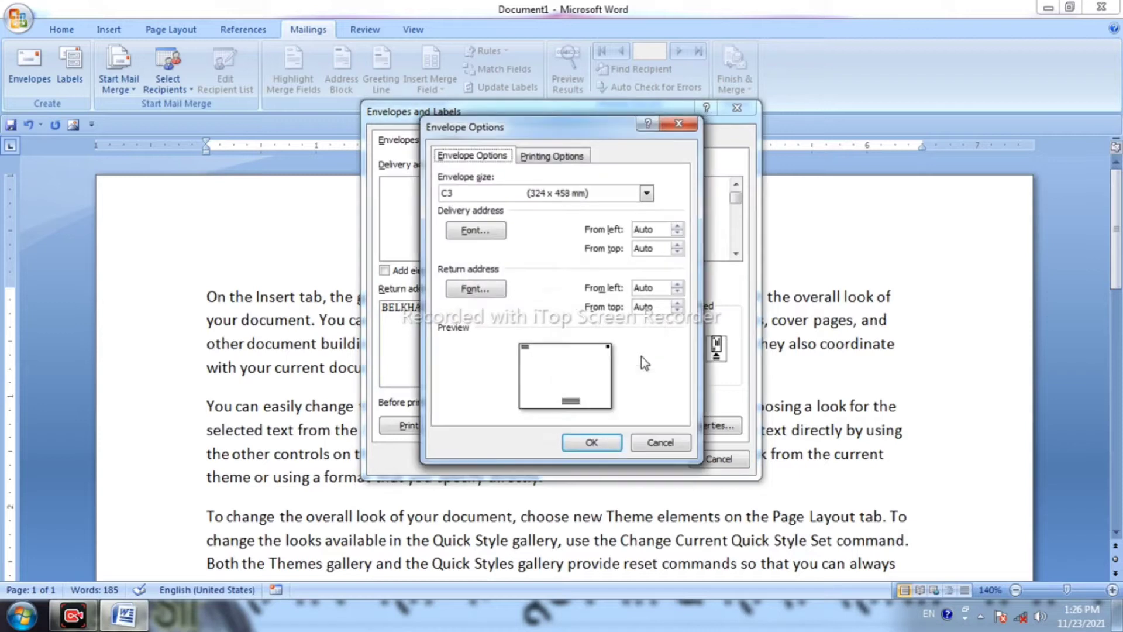
click(646, 193)
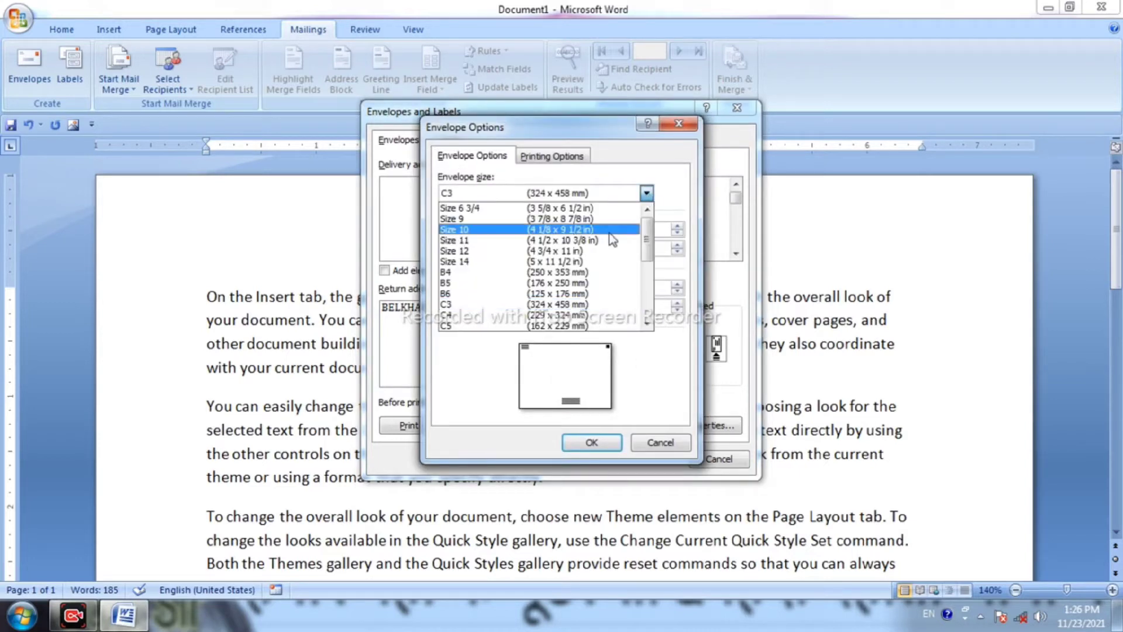
click(560, 230)
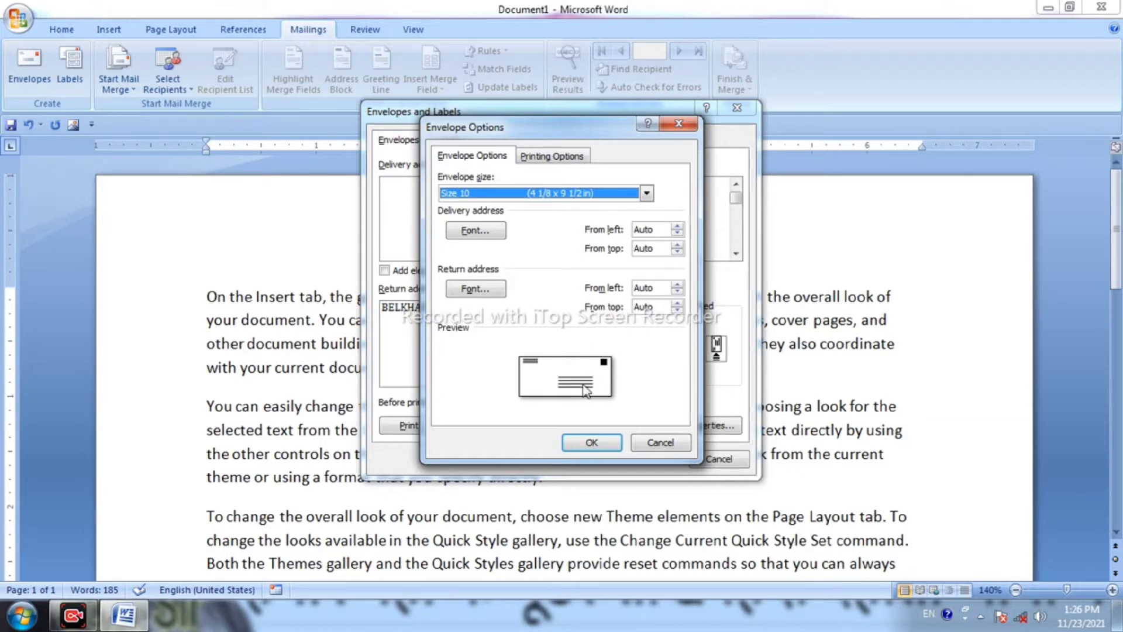
click(478, 232)
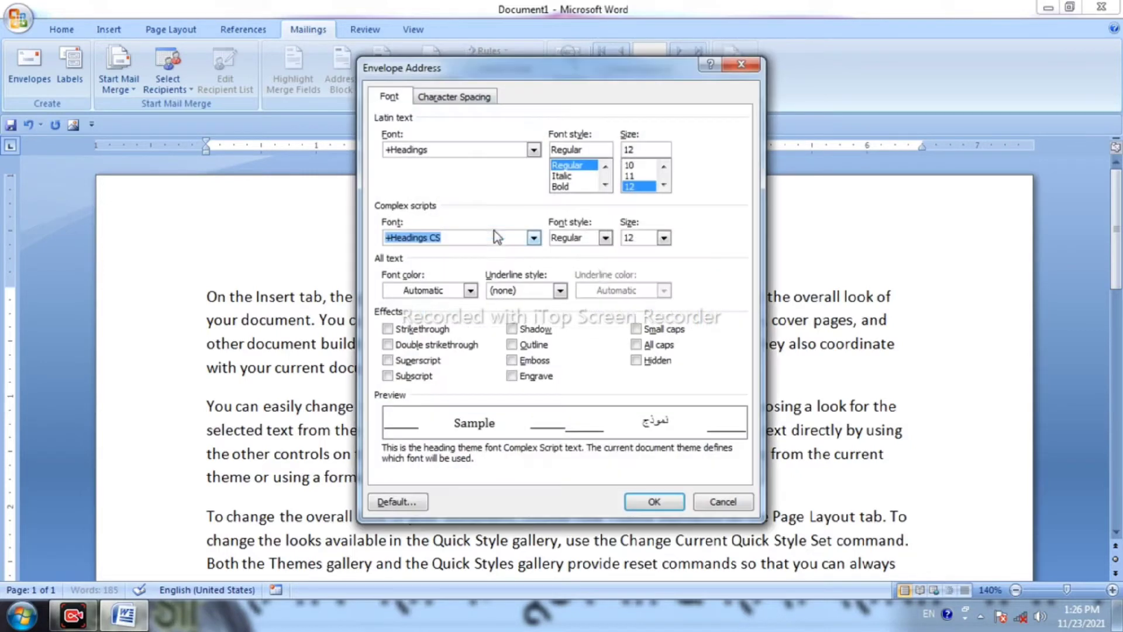
click(571, 175)
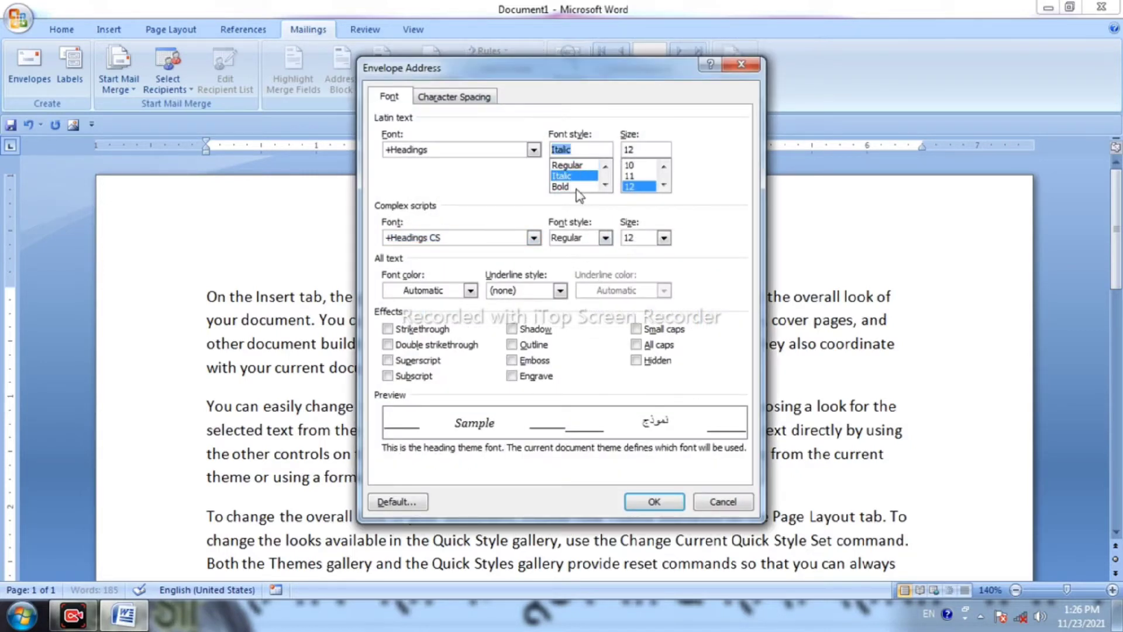
click(561, 186)
click(654, 502)
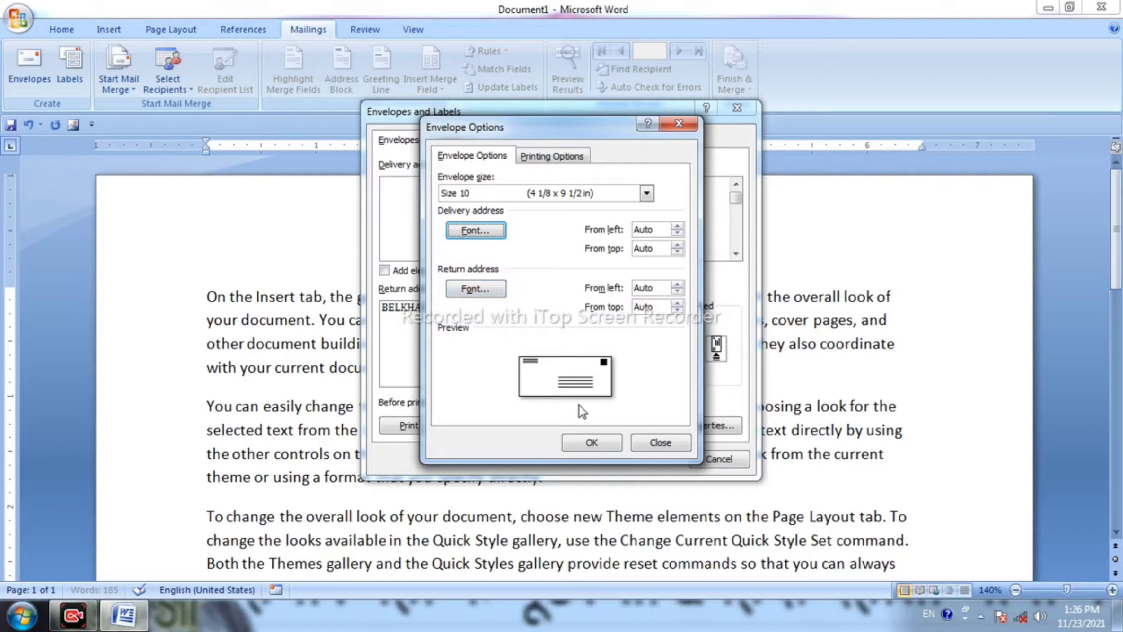
click(579, 443)
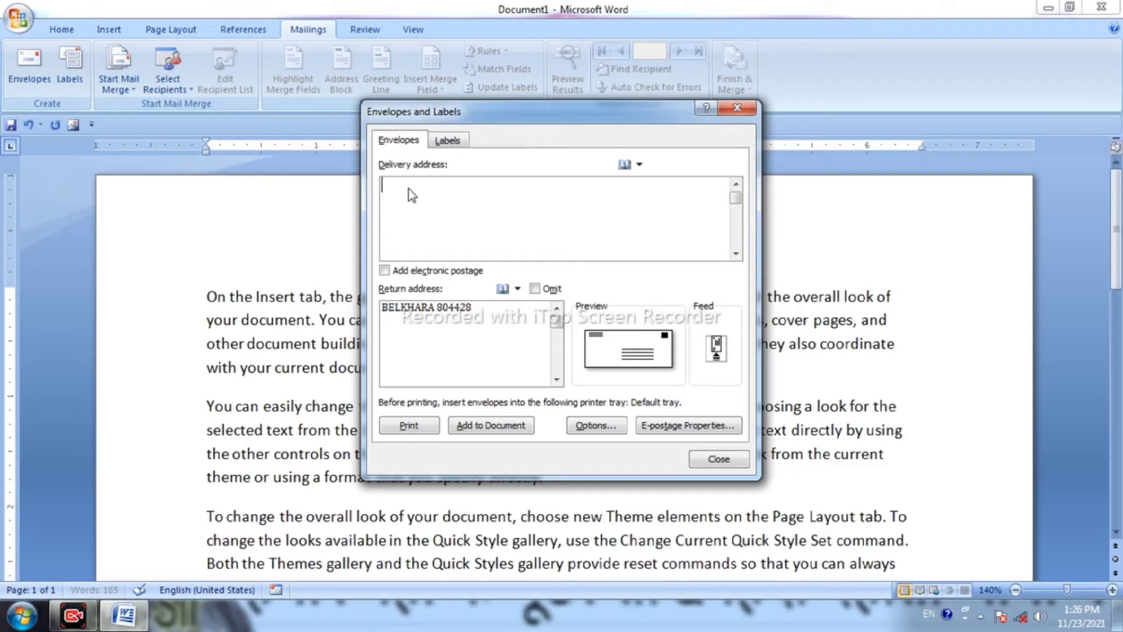
Step: Type the delivery address with its city and PIN code
text(patn)
text(80001)
text(1)
key(BackSpace)
key(BackSpace)
key(BackSpace)
text(00)
key(BackSpace)
text(1)
Step: Replace the return address and add the envelope to the document, answering the save prompt
drag(479, 309, 383, 310)
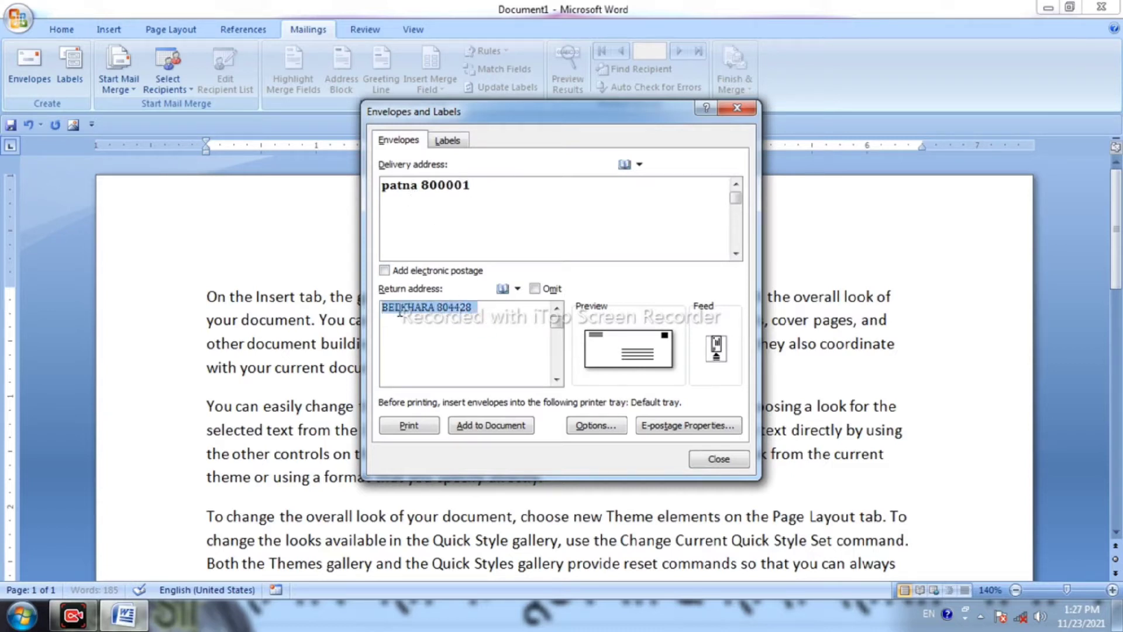
text(arwal bihar)
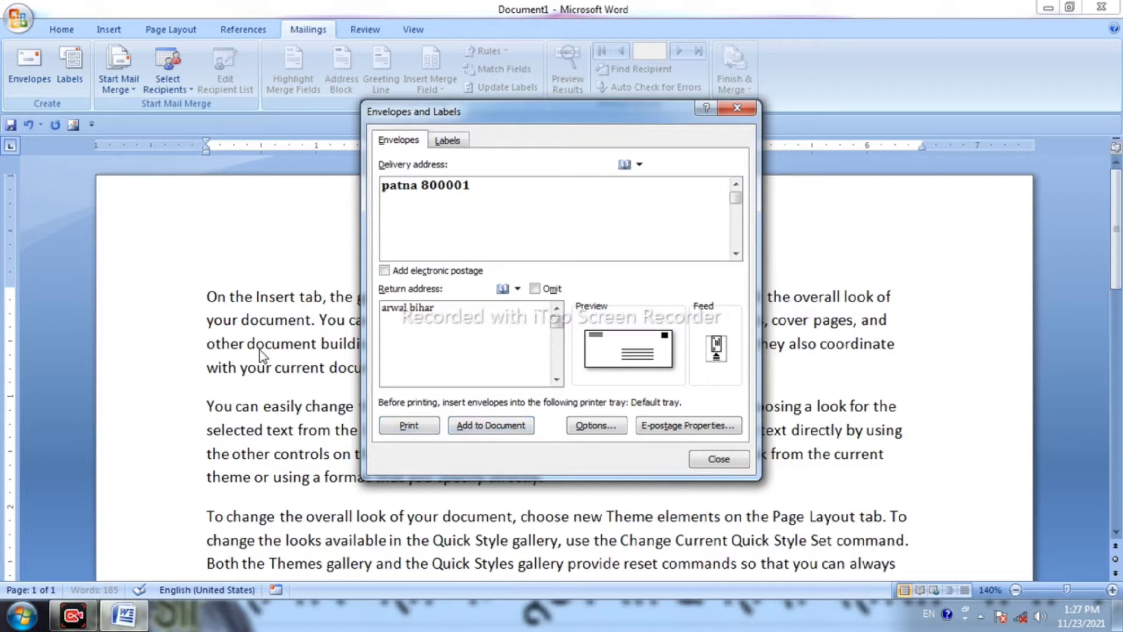
click(489, 425)
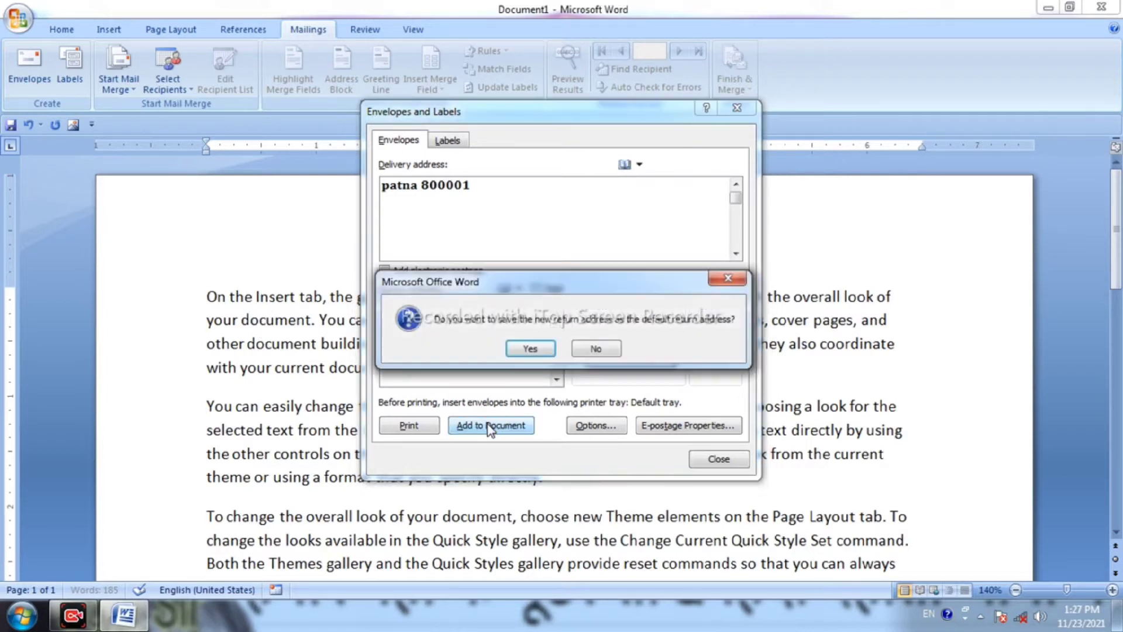
click(521, 352)
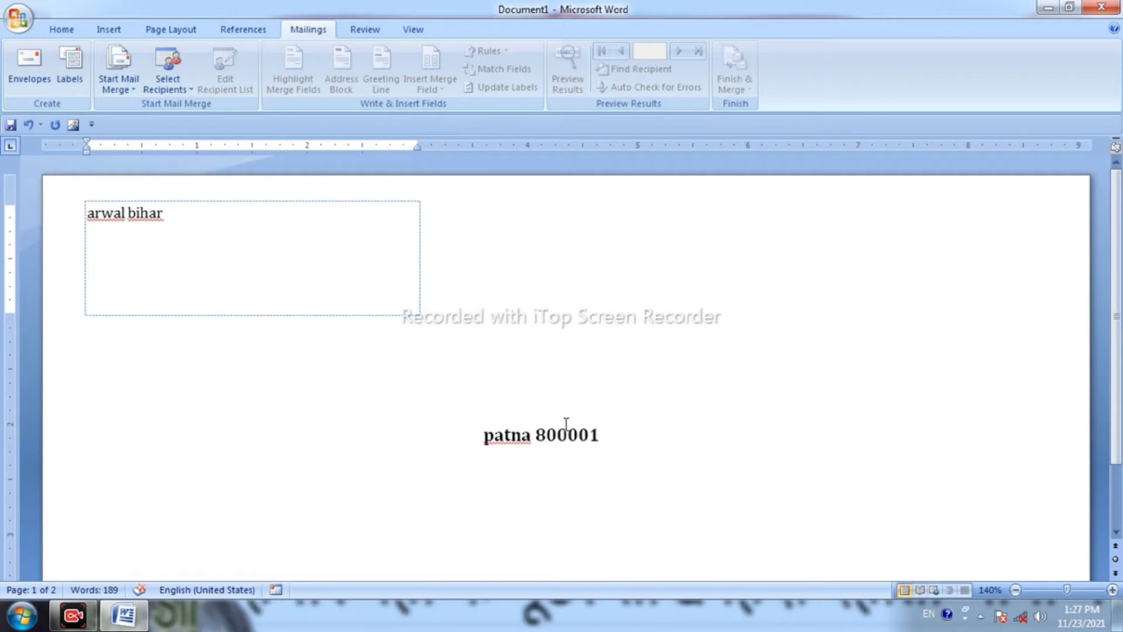
Step: Zoom out to view the whole envelope page and place the caret on its top line
scroll(486, 377, down, 1)
scroll(485, 377, down, 4)
scroll(485, 375, up, 1)
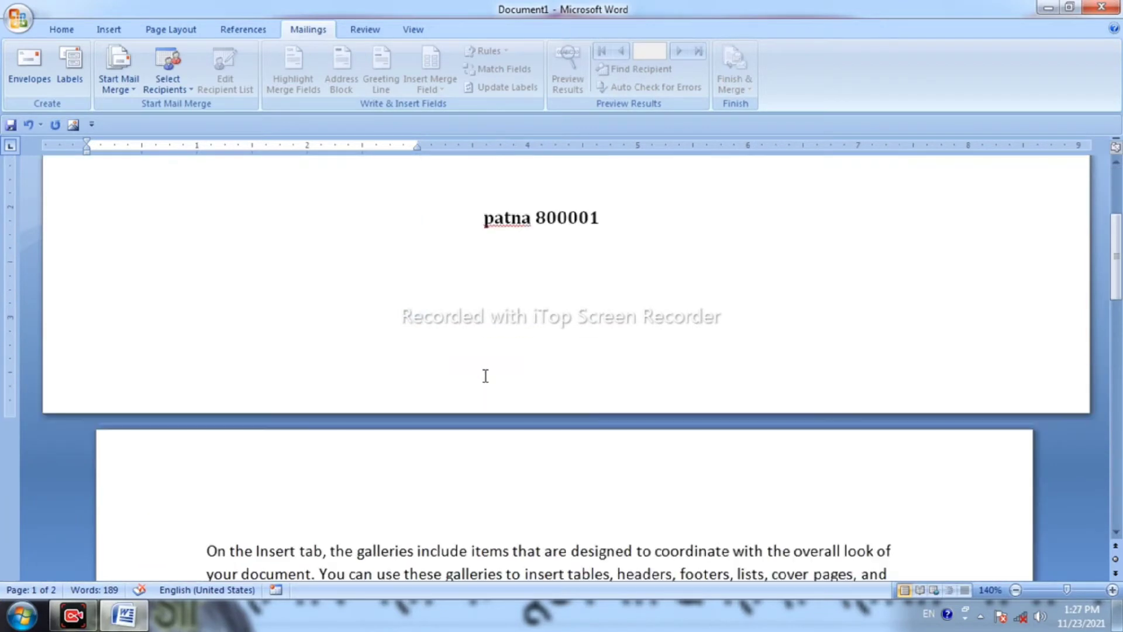
scroll(486, 376, down, 2)
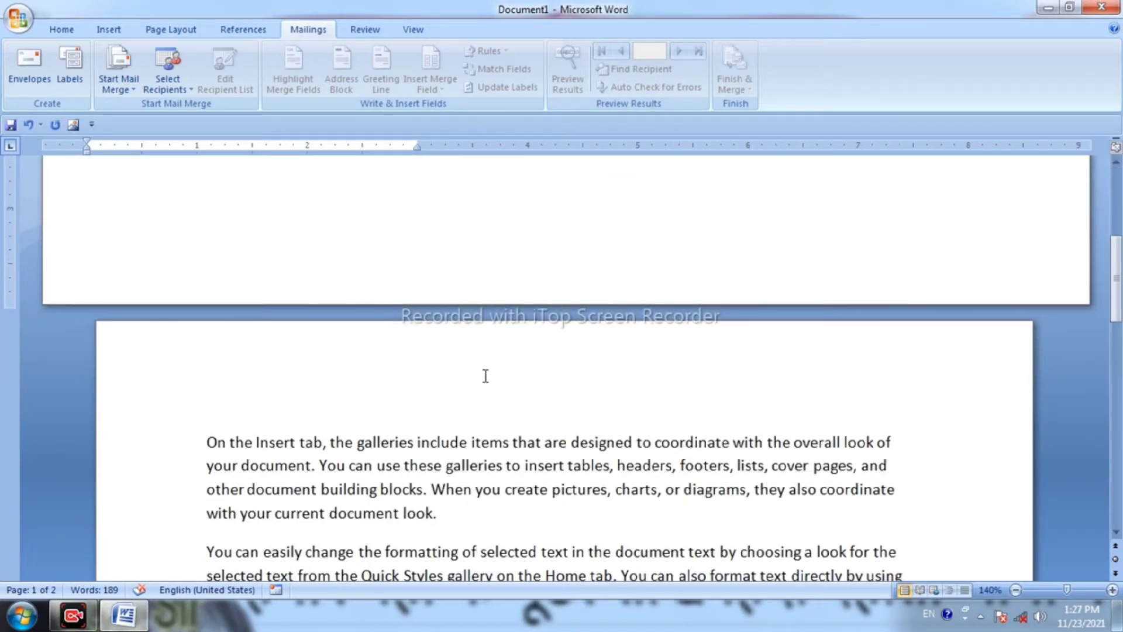
click(474, 390)
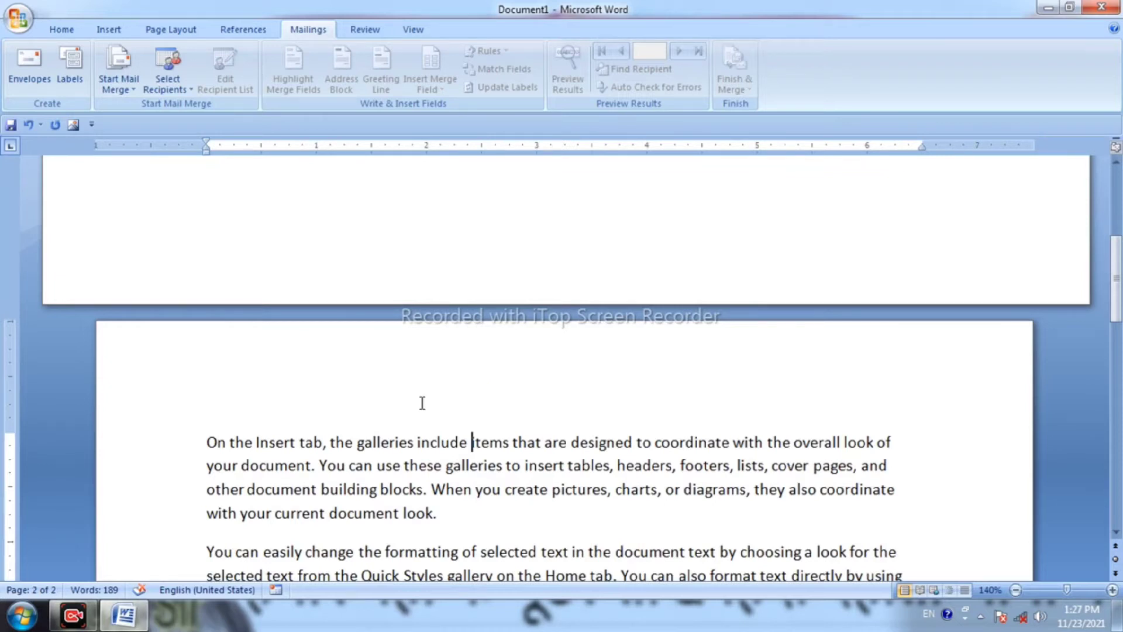
scroll(210, 420, up, 4)
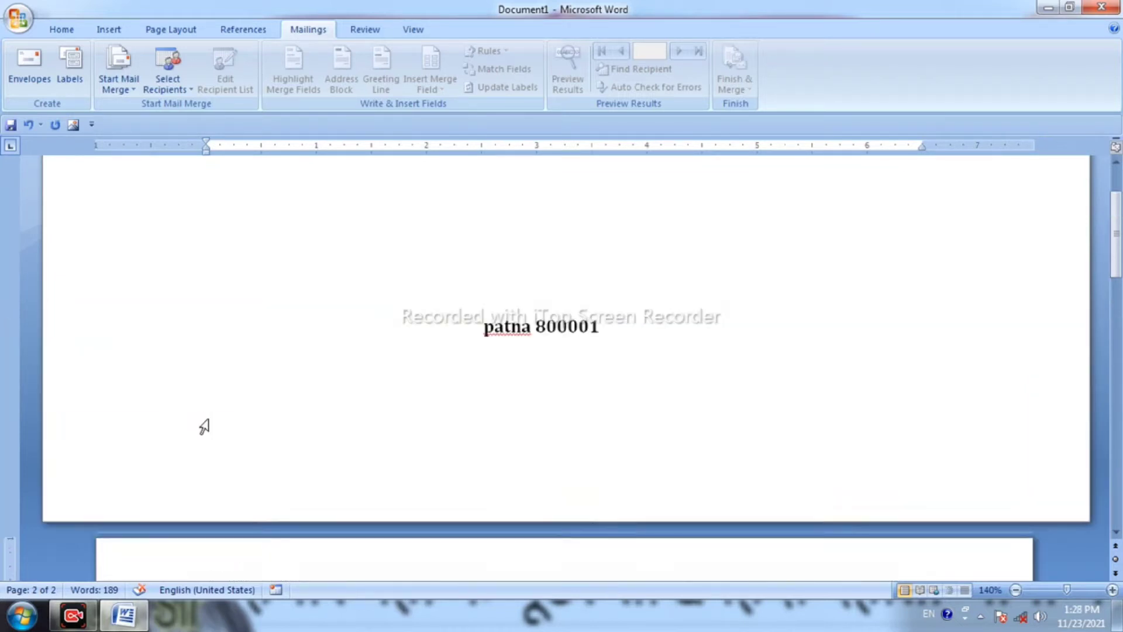
scroll(208, 424, up, 1)
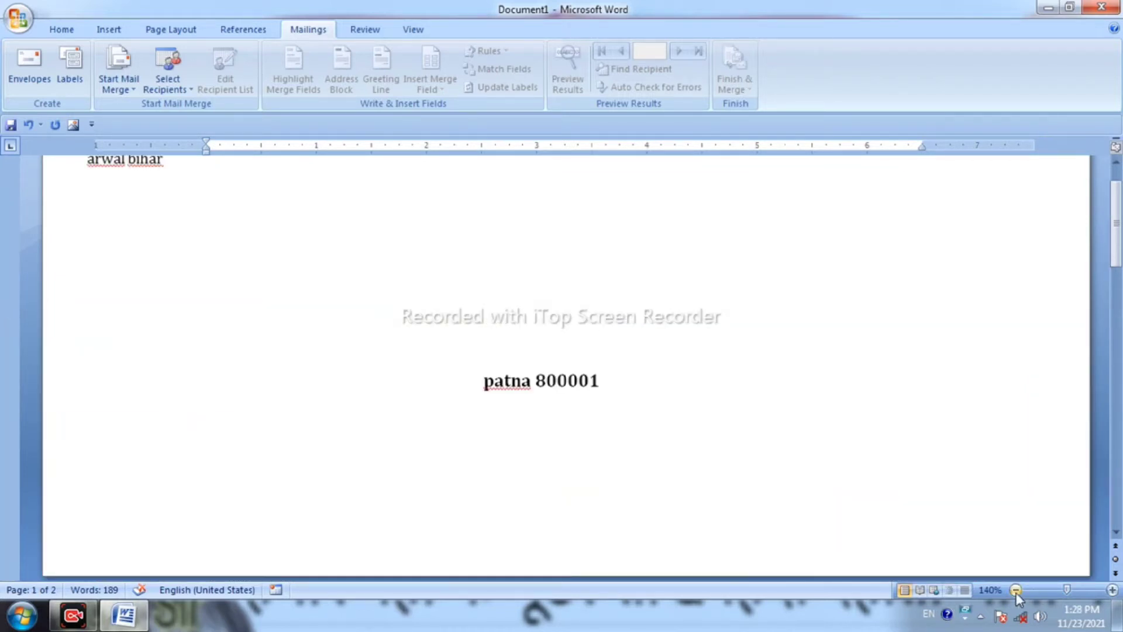
click(1017, 590)
click(1017, 590)
click(1016, 590)
click(1016, 590)
click(1017, 589)
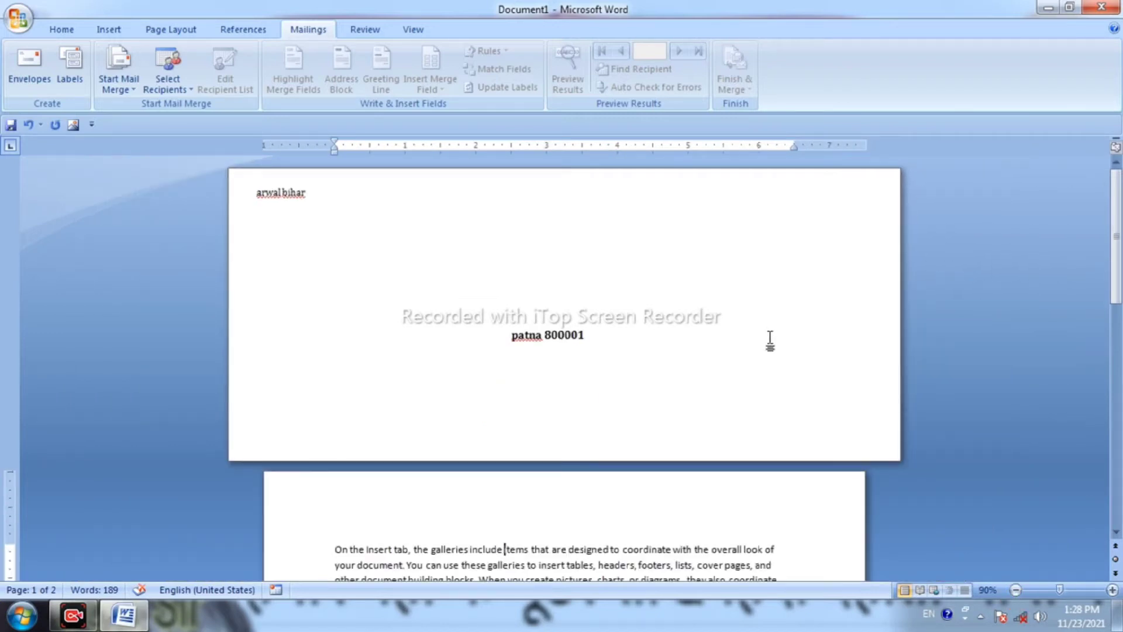
click(349, 229)
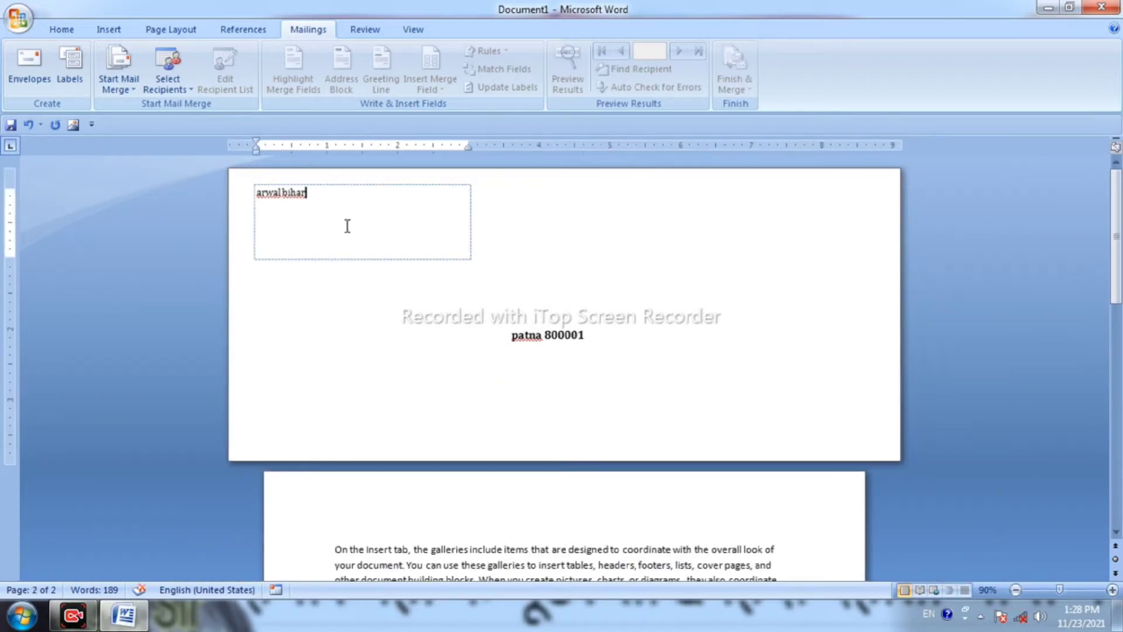
click(565, 339)
click(489, 266)
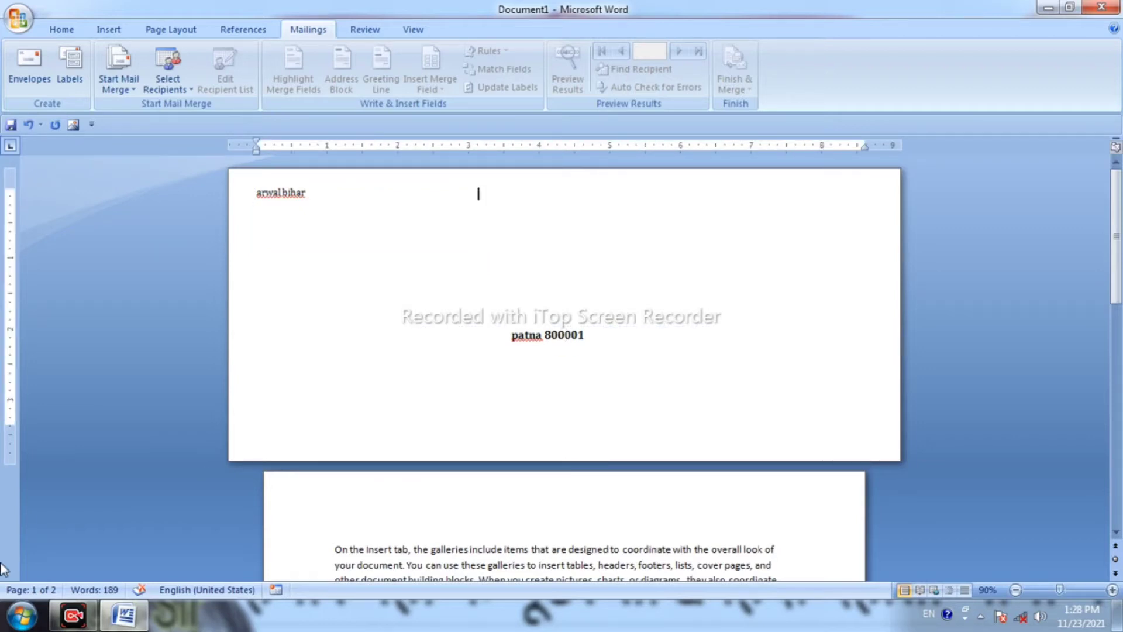
Step: Type four lines of 'fghfgh' filler text on separate lines
text(fghfghfghfg)
key(Return)
text(fghfghfghfgh)
key(Return)
text(fghfghfgh)
key(Return)
text(fghfghfghfghfghfghfghfghfghf)
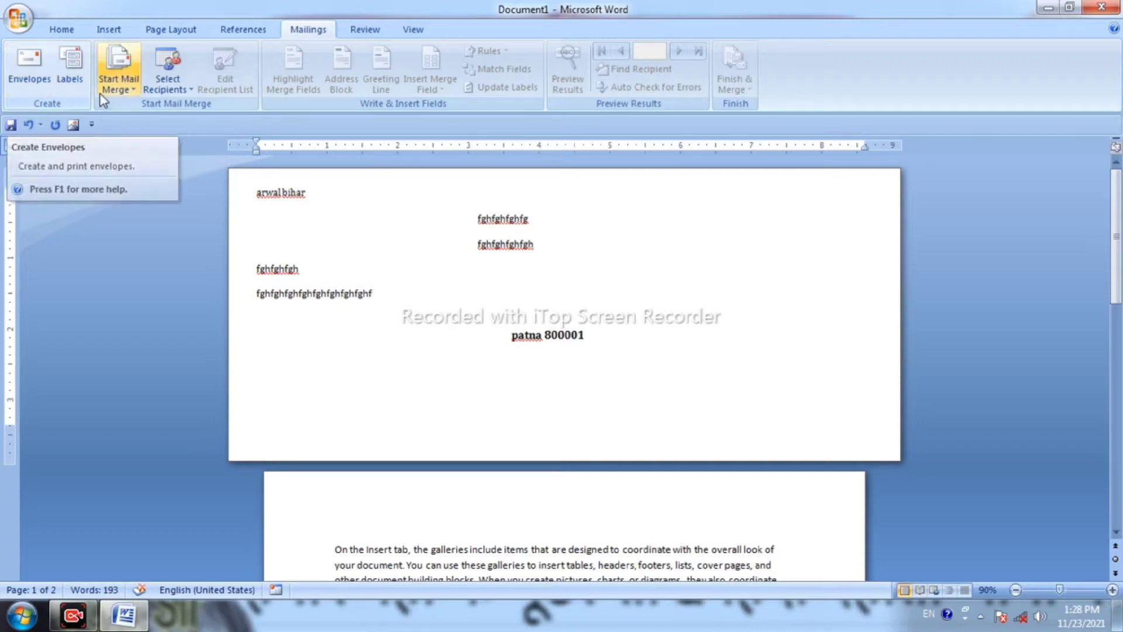
Step: Edit the PIN code at the end of the label address
click(81, 77)
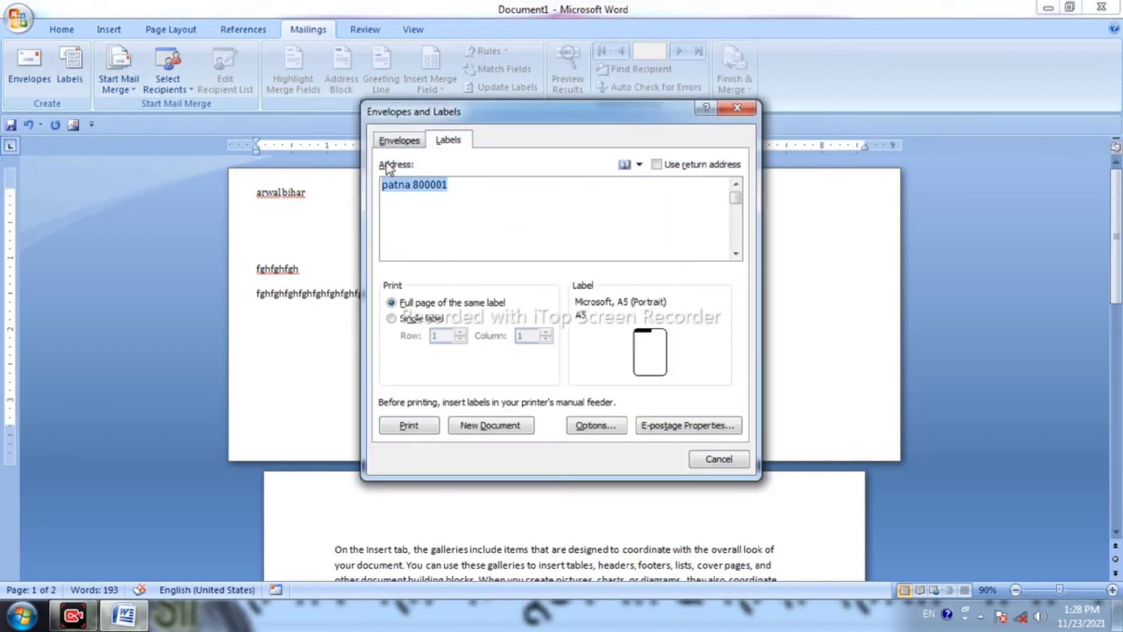
click(455, 184)
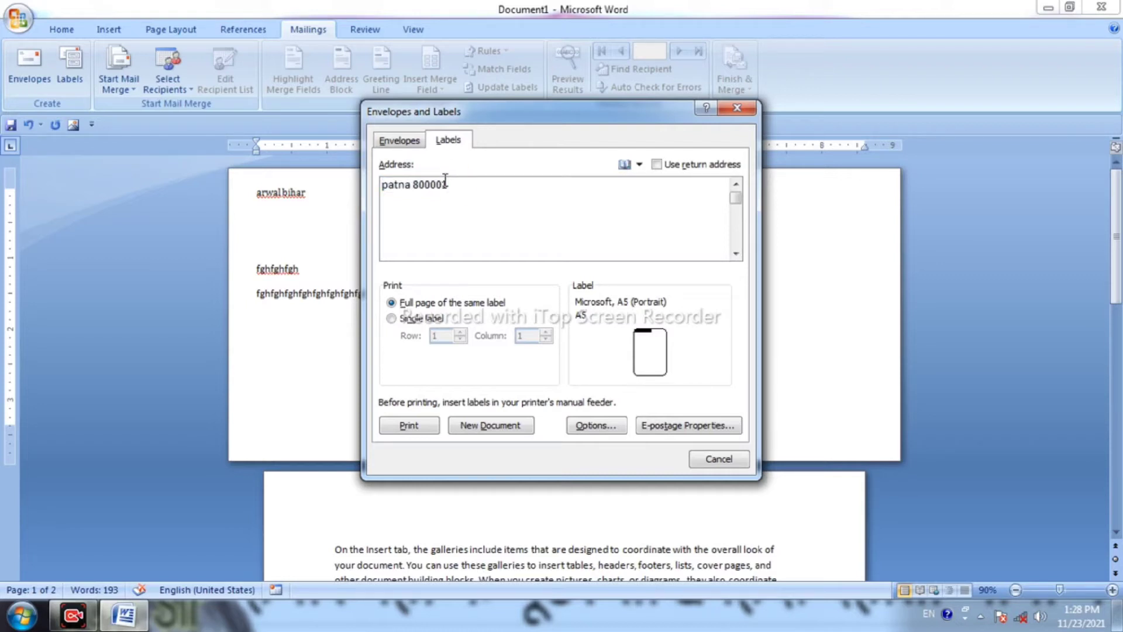
text(2)
key(BackSpace)
key(BackSpace)
key(BackSpace)
key(BackSpace)
text(23)
text(5)
Step: Try the B5 (Portrait) and With Compliments Card label sizes
click(651, 359)
click(474, 347)
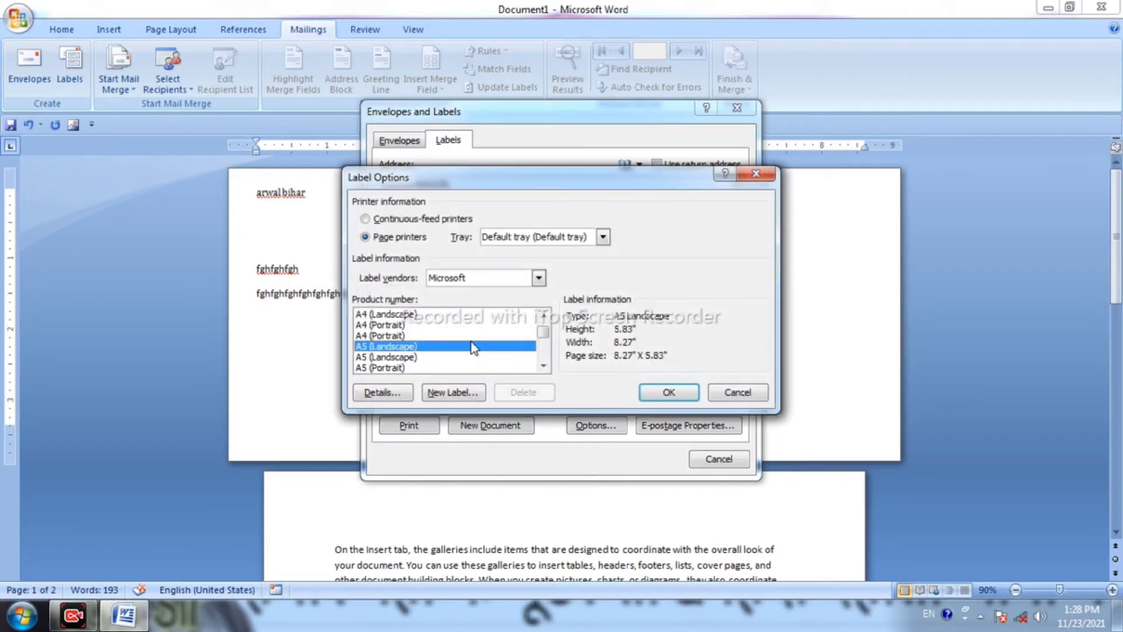
scroll(473, 346, down, 3)
click(472, 347)
click(667, 393)
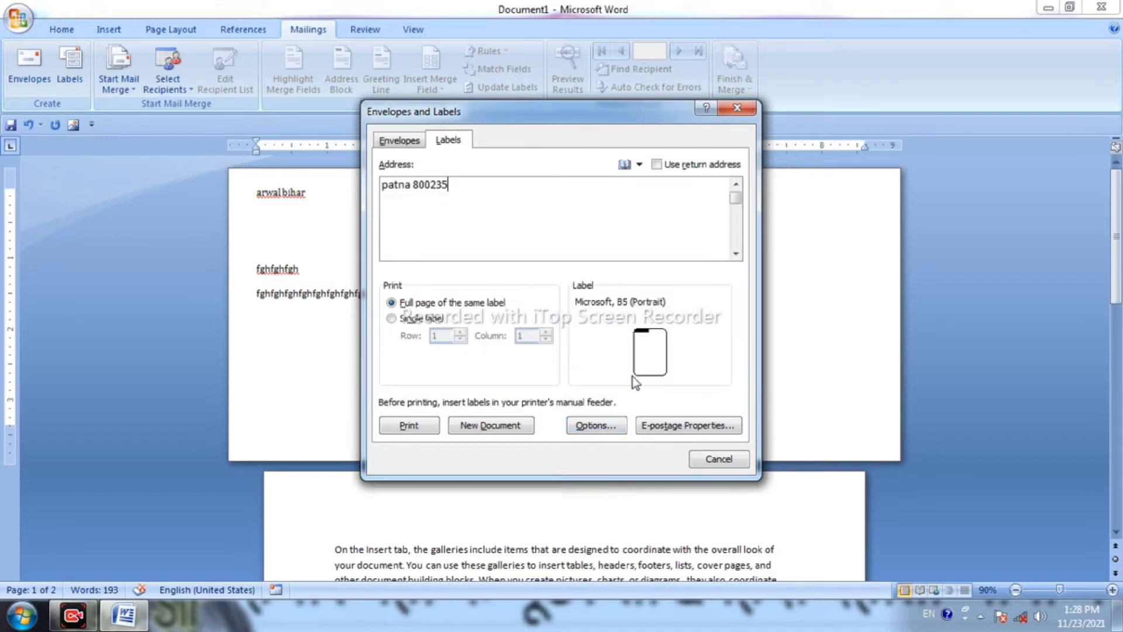
click(633, 377)
scroll(544, 363, down, 10)
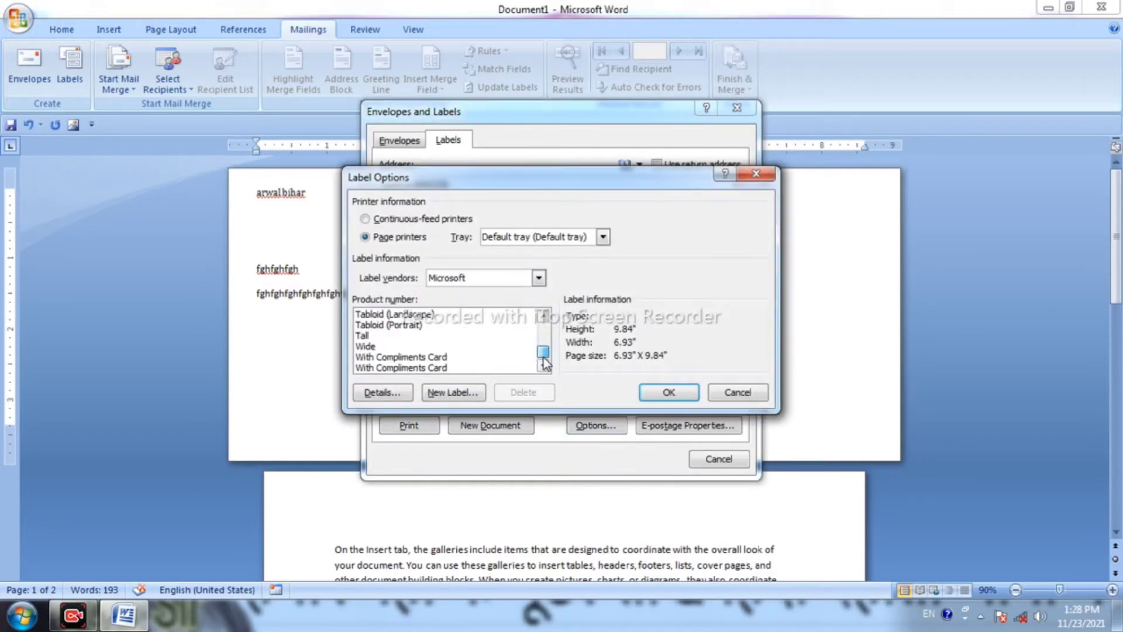
click(500, 356)
click(656, 390)
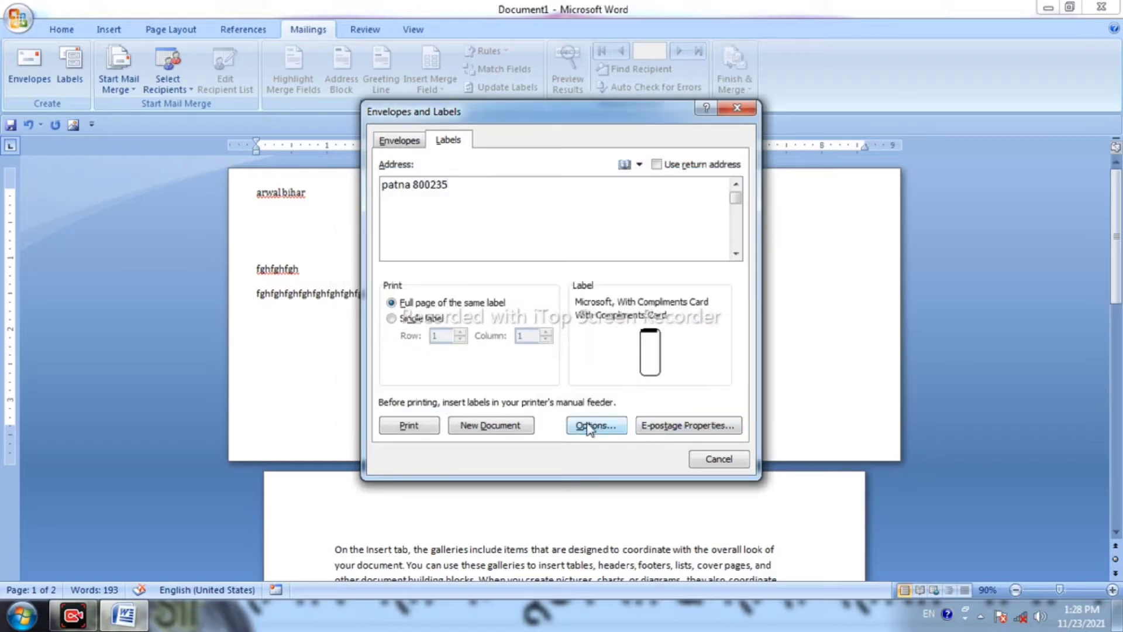
Step: Choose the Microsoft 1/4 Letter label size and confirm it
click(647, 359)
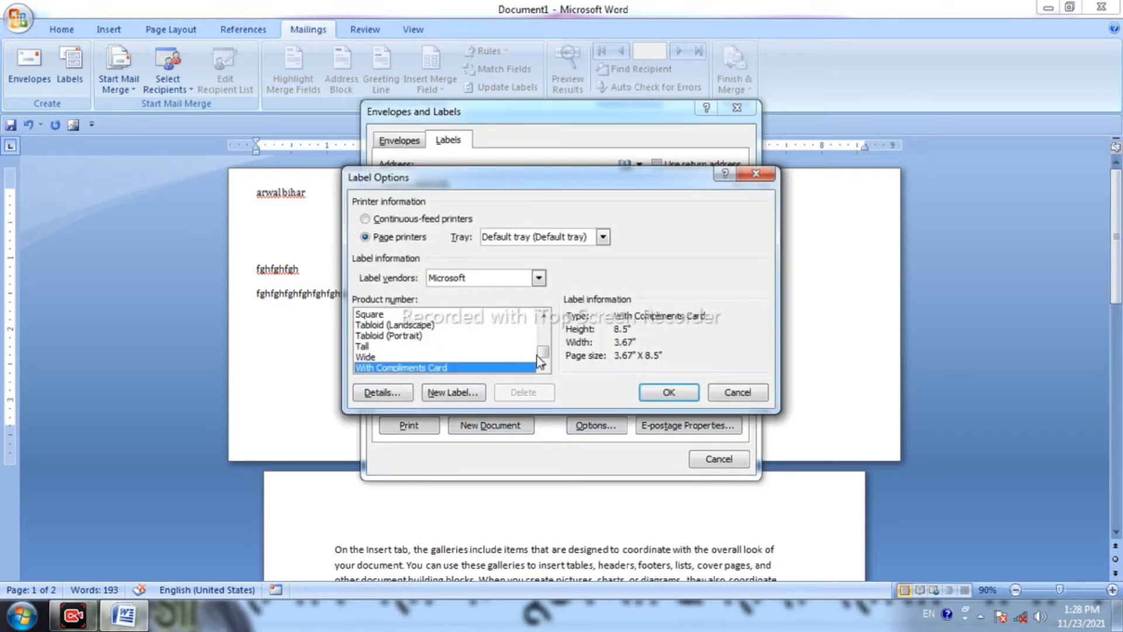
drag(538, 356, 538, 334)
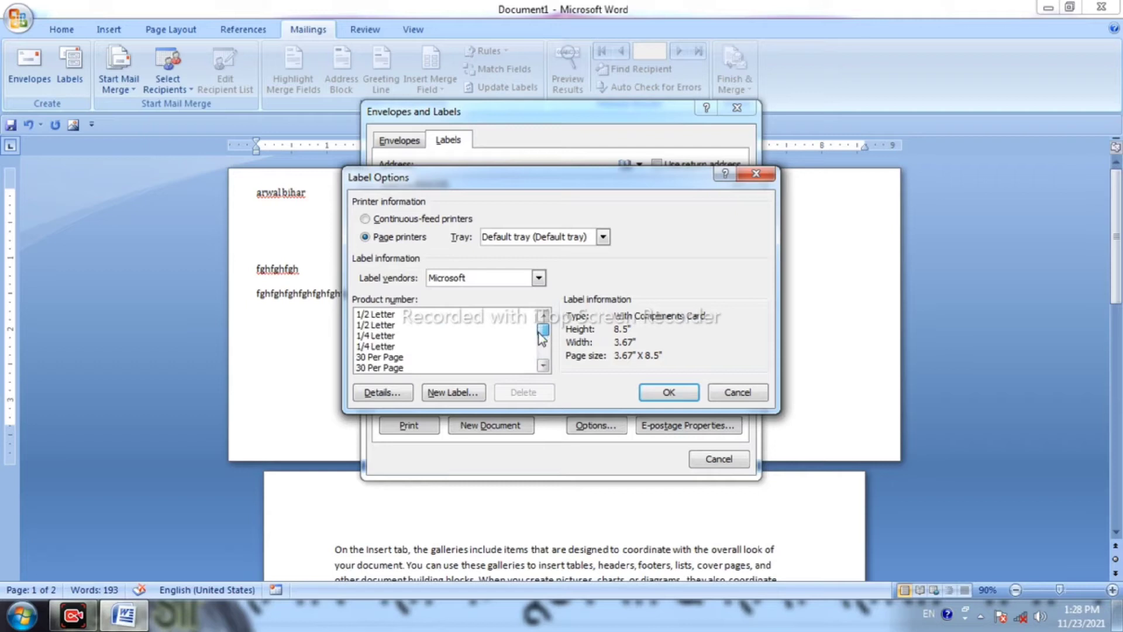
click(501, 346)
click(658, 393)
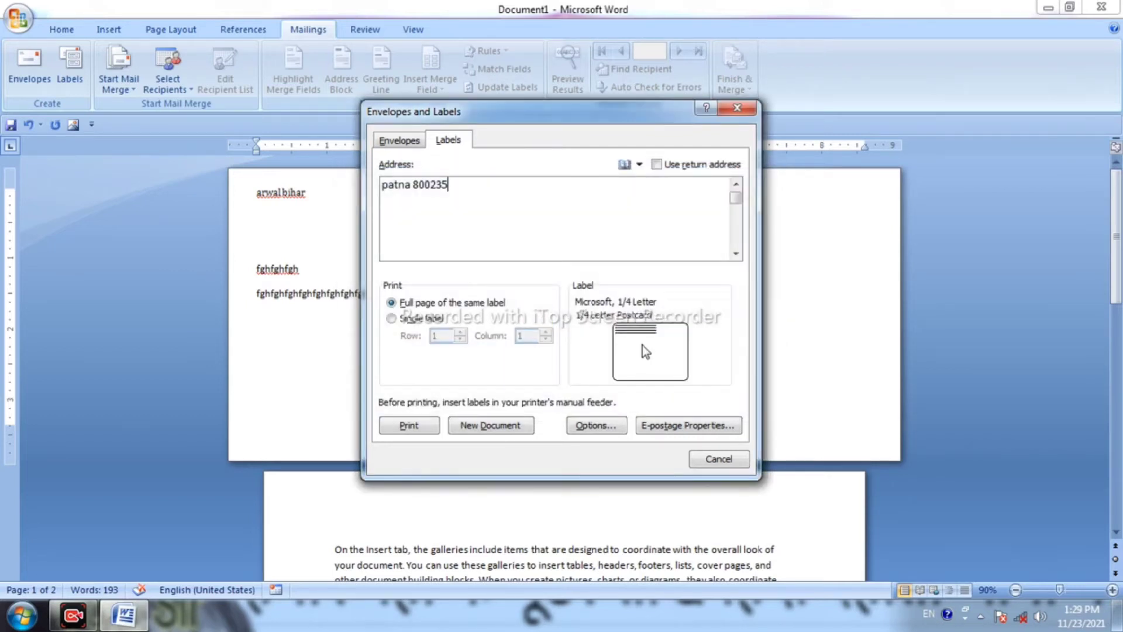
Step: Create the Labels2 document and type three 'dfg' filler lines below the address
click(481, 429)
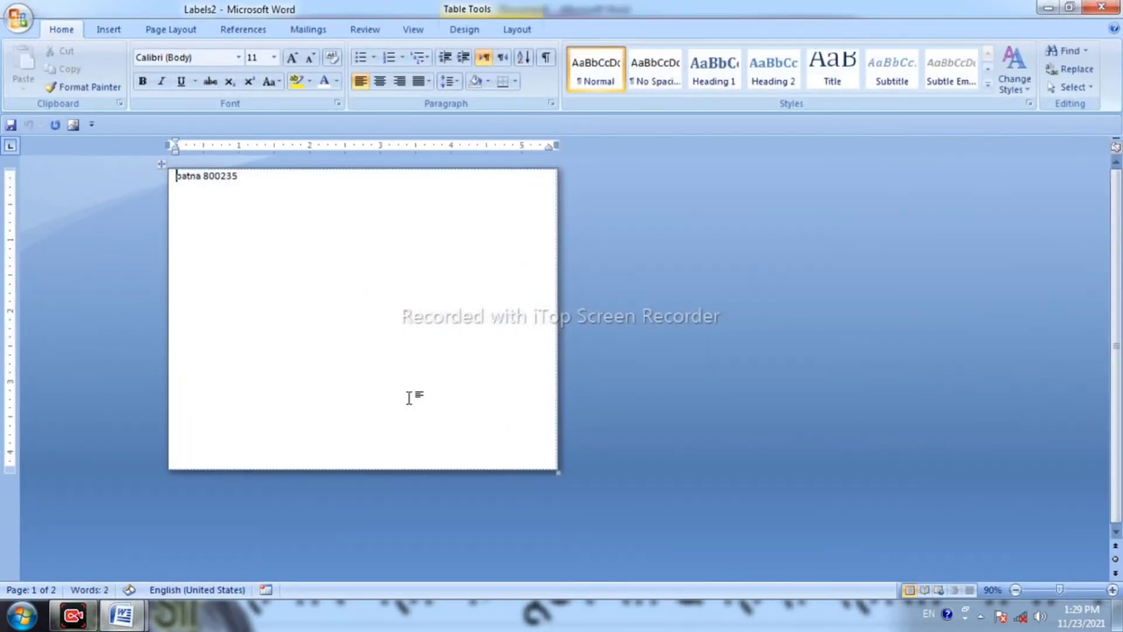
click(427, 283)
key(Return)
text(hdfgdfg)
key(Return)
text(dfgdfgfdgdfg)
key(Return)
text(dfgdfgfdgdfgdfgdf)
key(Return)
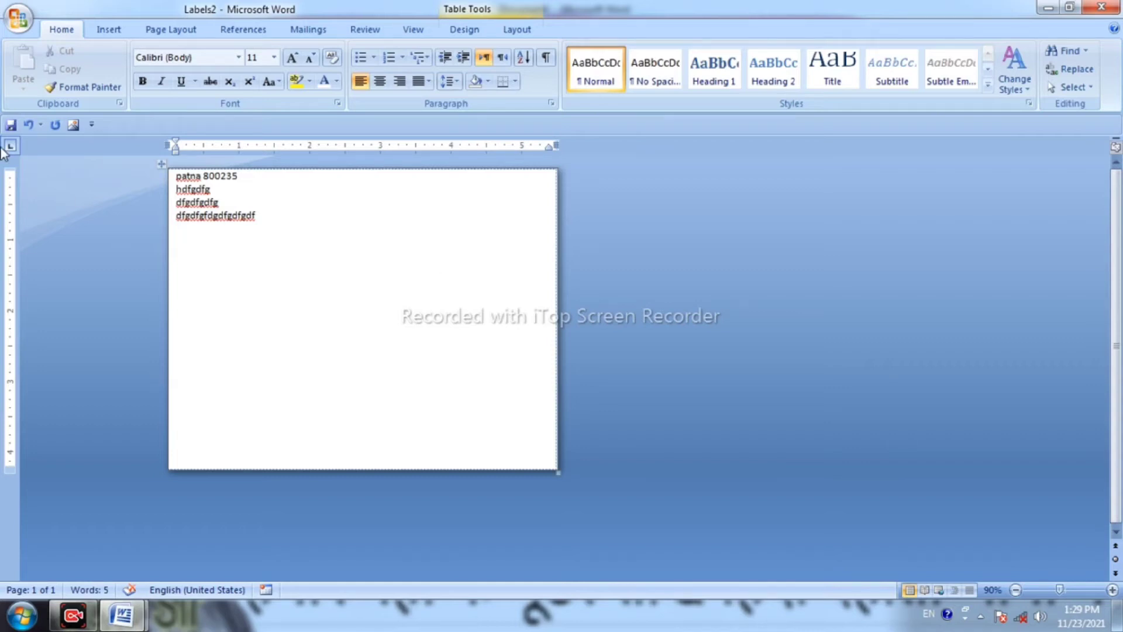
Step: Glance at the Start Mail Merge types, then close the Labels2 window
click(324, 33)
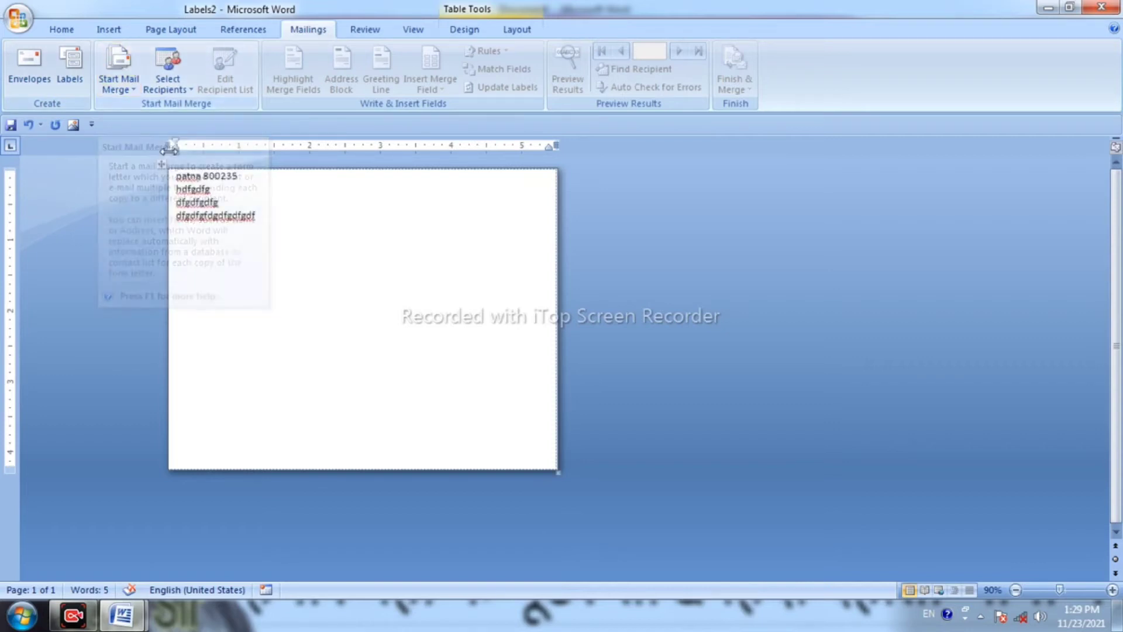
click(116, 92)
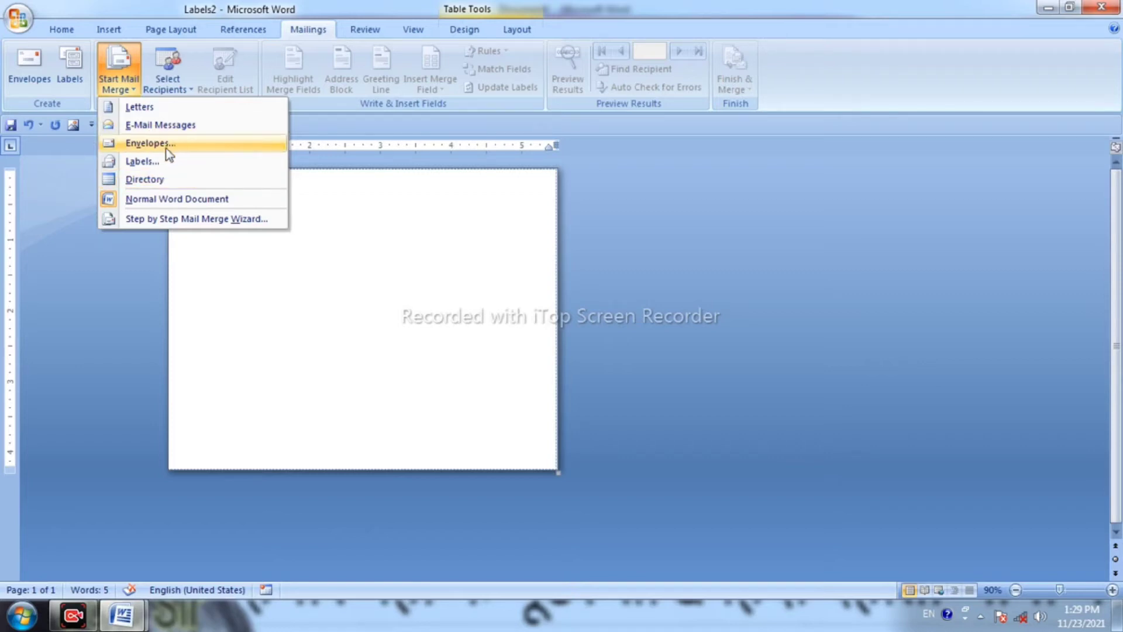
click(307, 268)
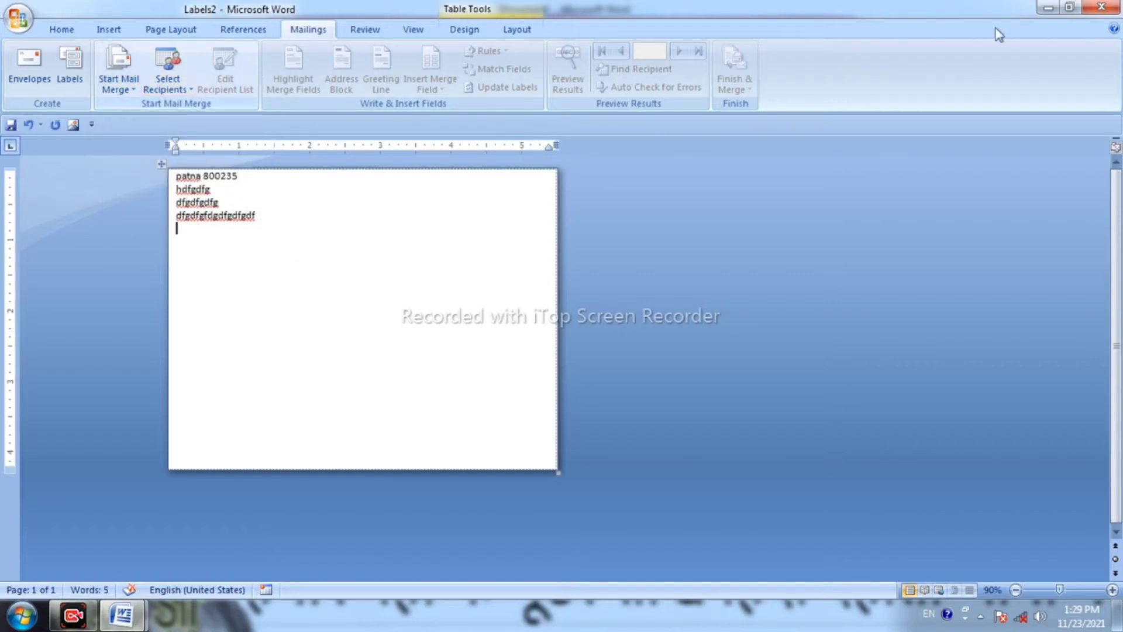
click(1100, 7)
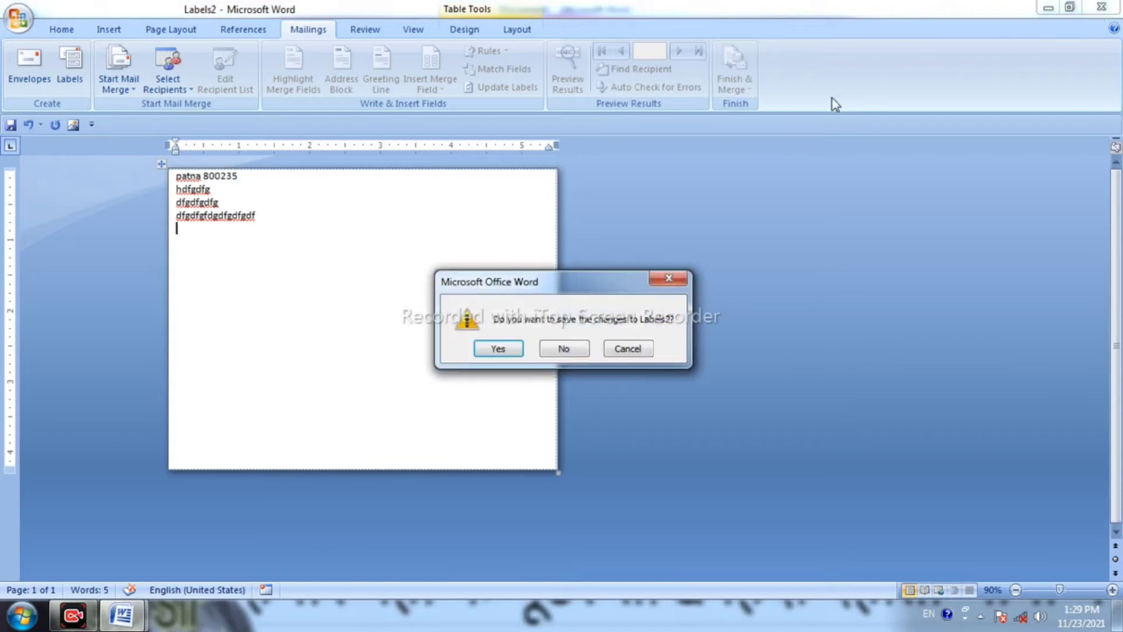
Step: Close Labels2, put the caret on Document1's last line and start a new recipient list
click(563, 349)
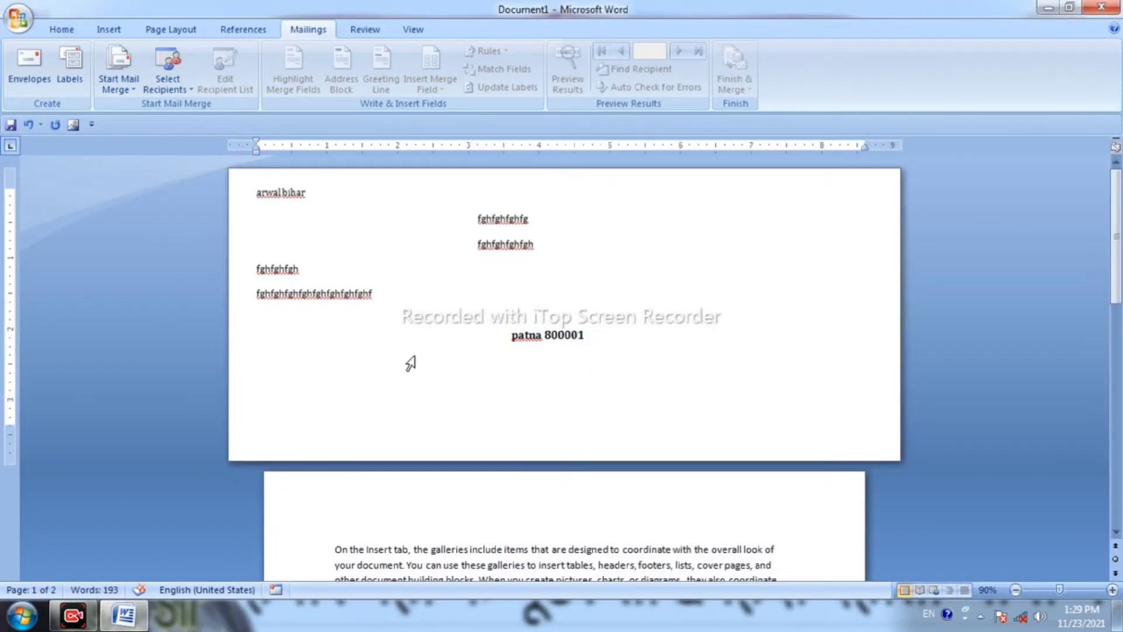
scroll(590, 383, down, 3)
scroll(589, 384, down, 3)
scroll(589, 383, down, 4)
click(687, 293)
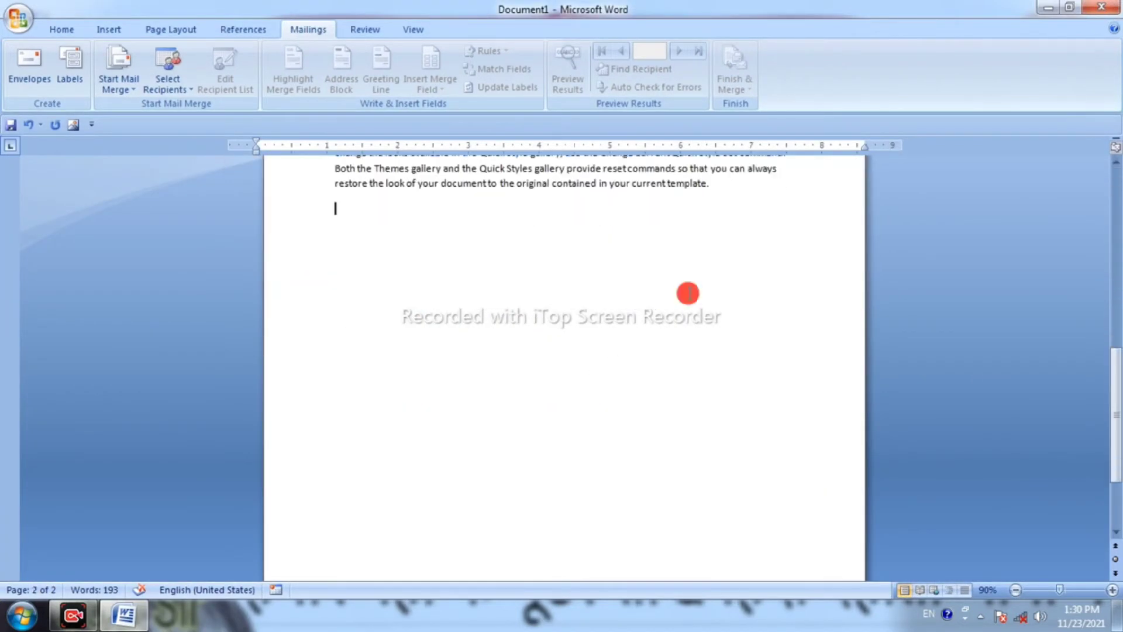
click(180, 90)
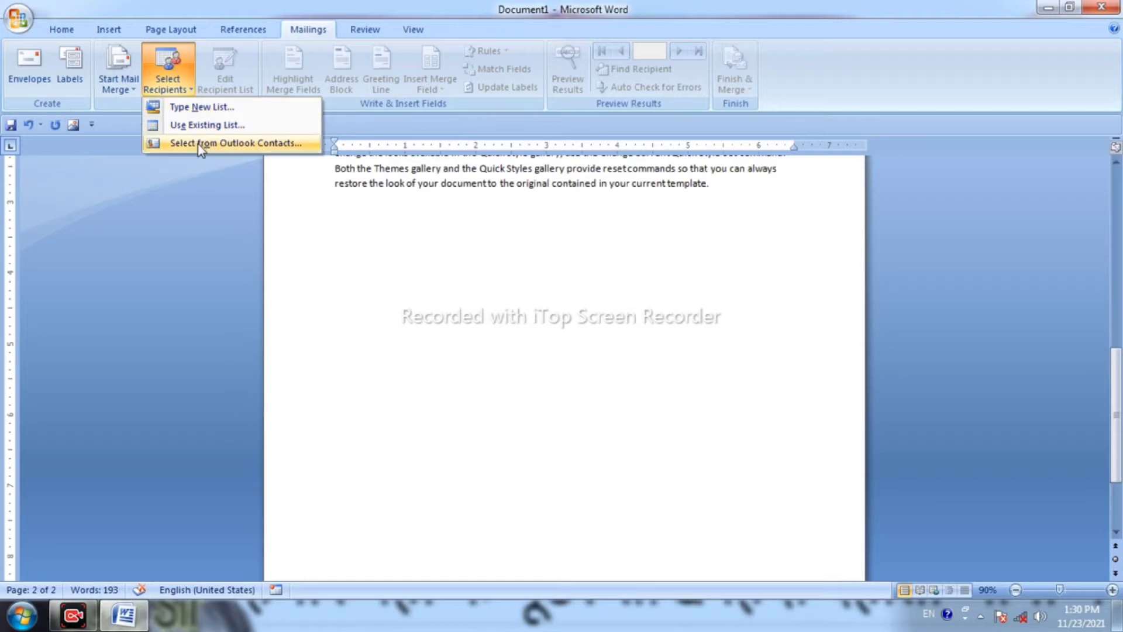
click(219, 110)
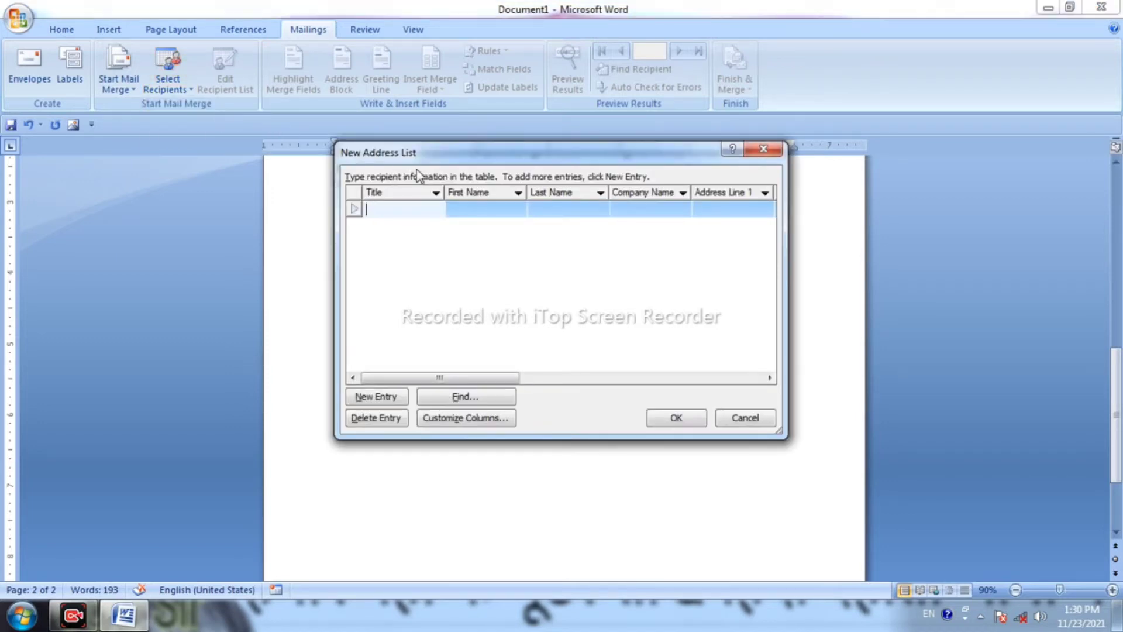
Step: Widen the New Address List dialog and select the first row's Title cell
drag(787, 191, 1034, 191)
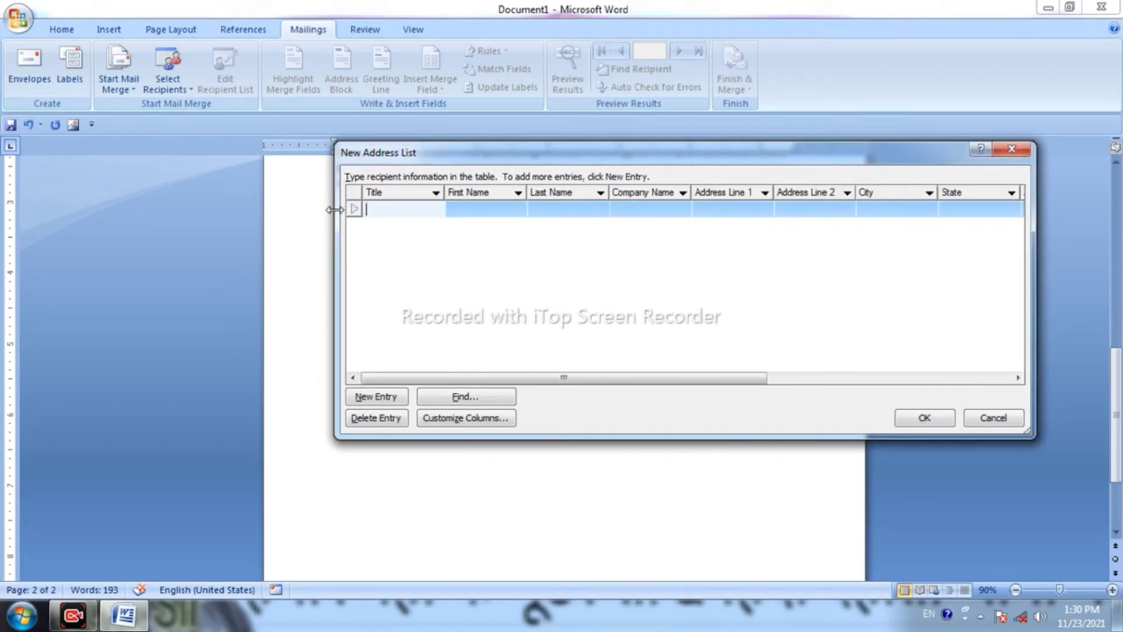
drag(335, 210, 41, 206)
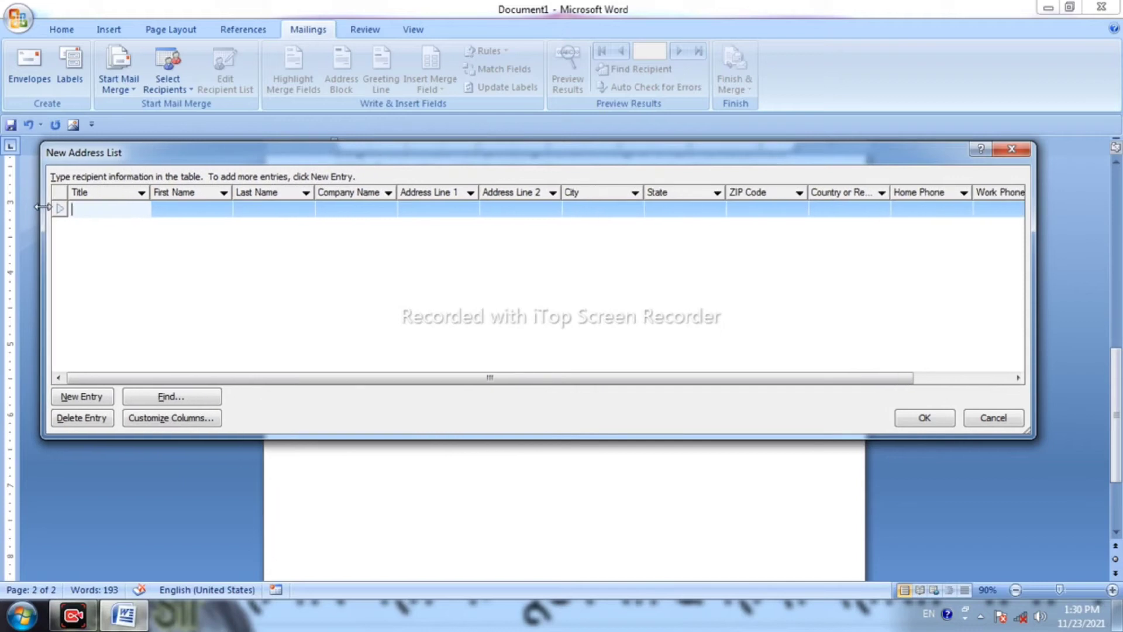
click(112, 210)
click(180, 217)
click(260, 211)
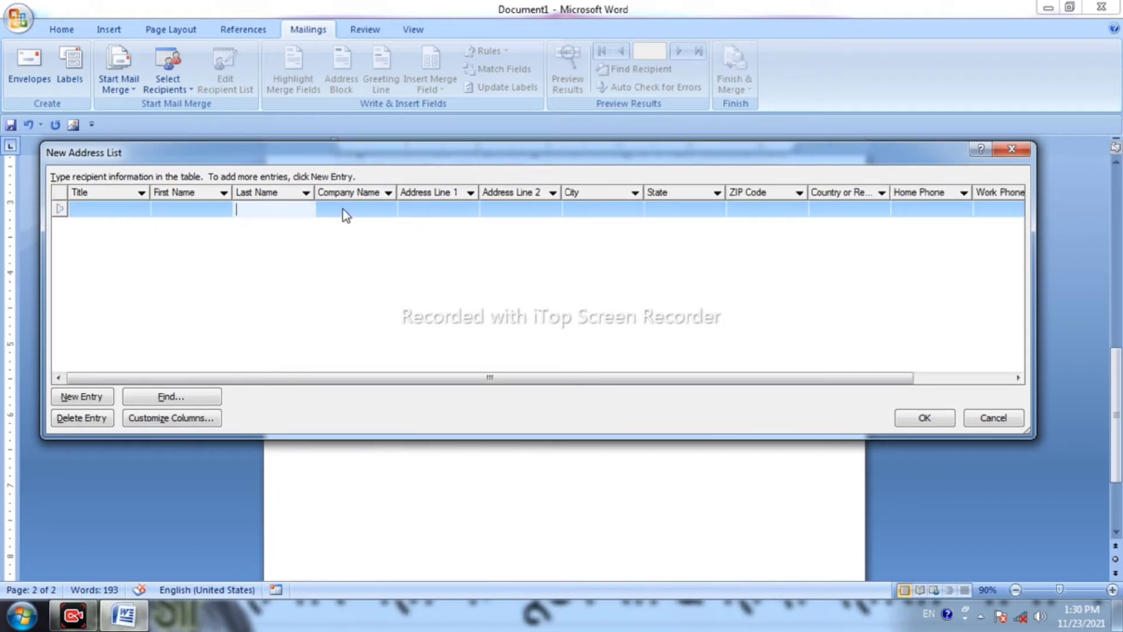
click(357, 207)
click(120, 212)
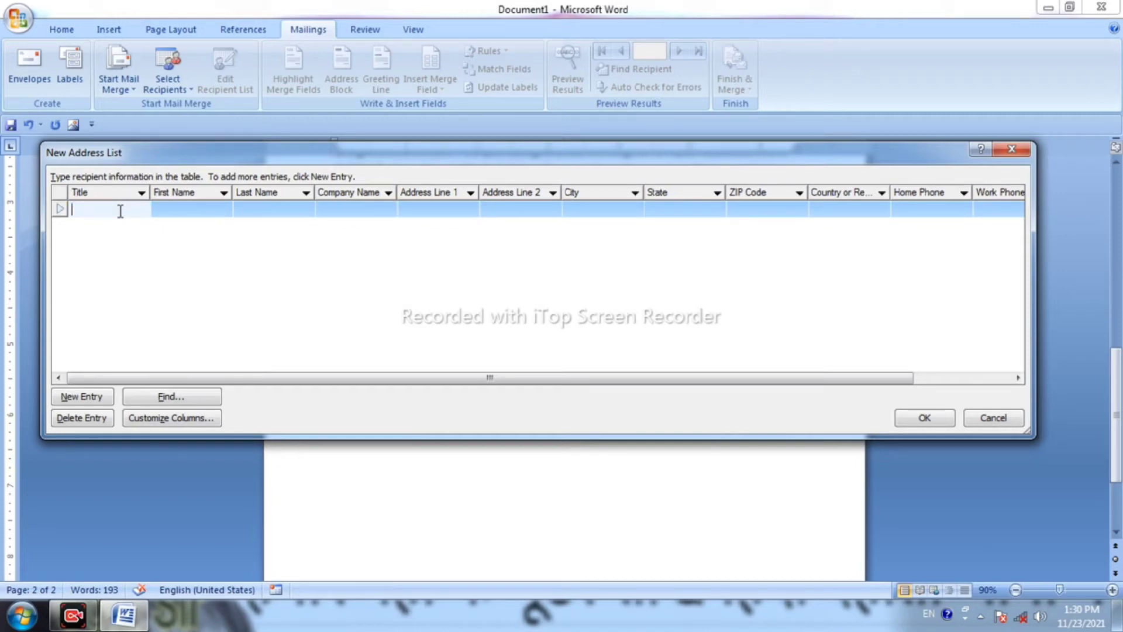
Step: Enter title 'mr' and the recipient's first and last name
text(mr)
key(Tab)
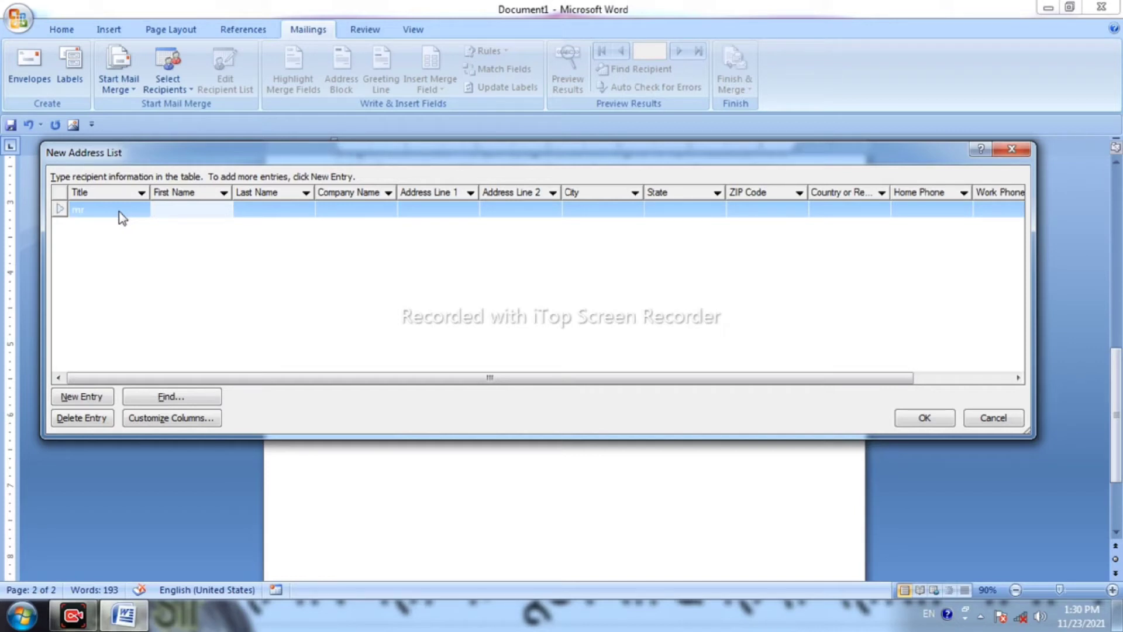
key(Tab)
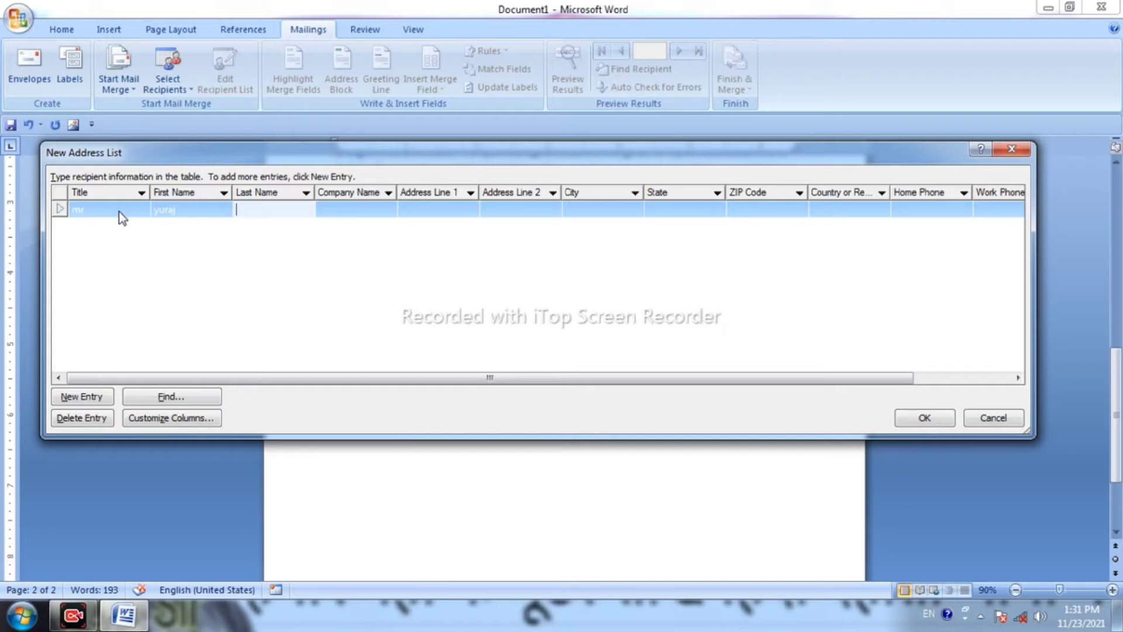
key(Tab)
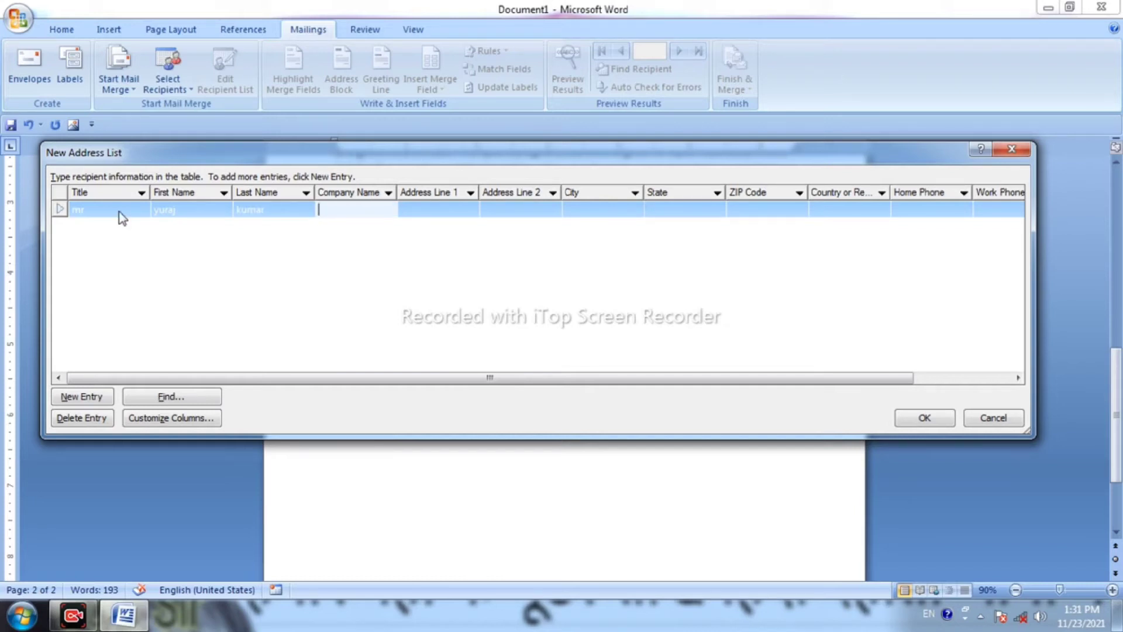
Step: Enter company 'hdcc' and the first and second address lines
text(hdcc)
key(Tab)
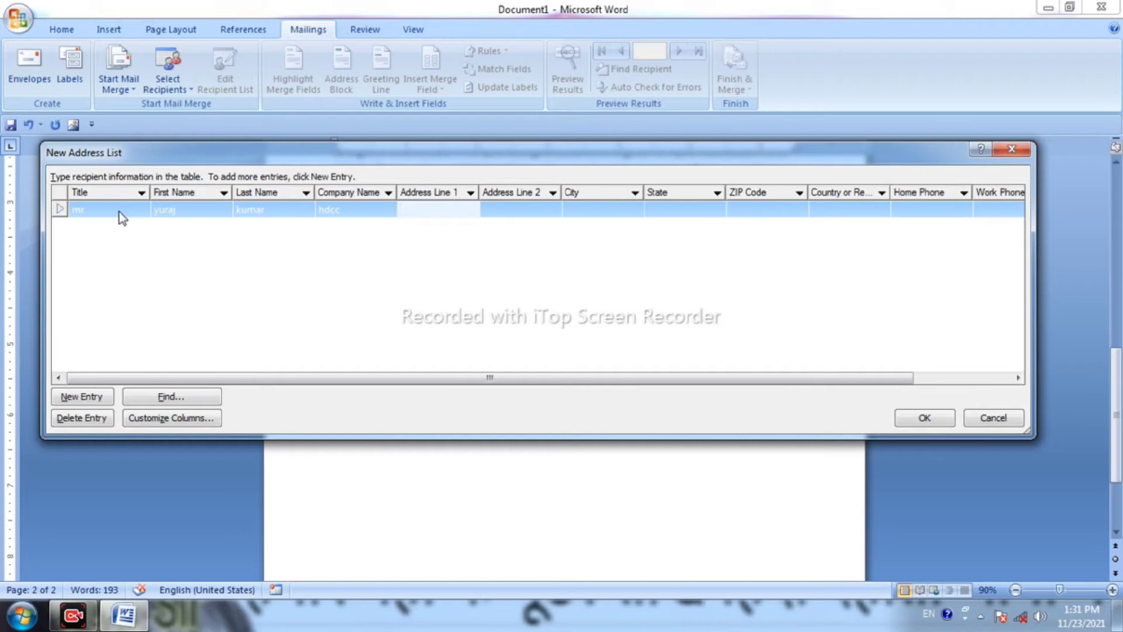
text(arwal)
key(Tab)
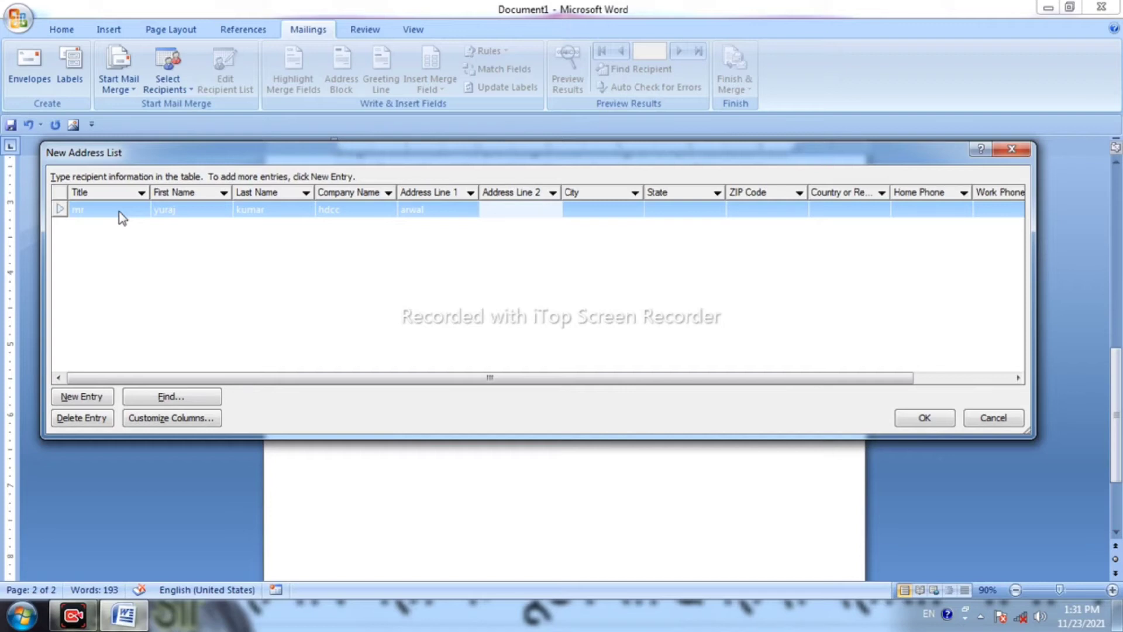
text(w)
key(Tab)
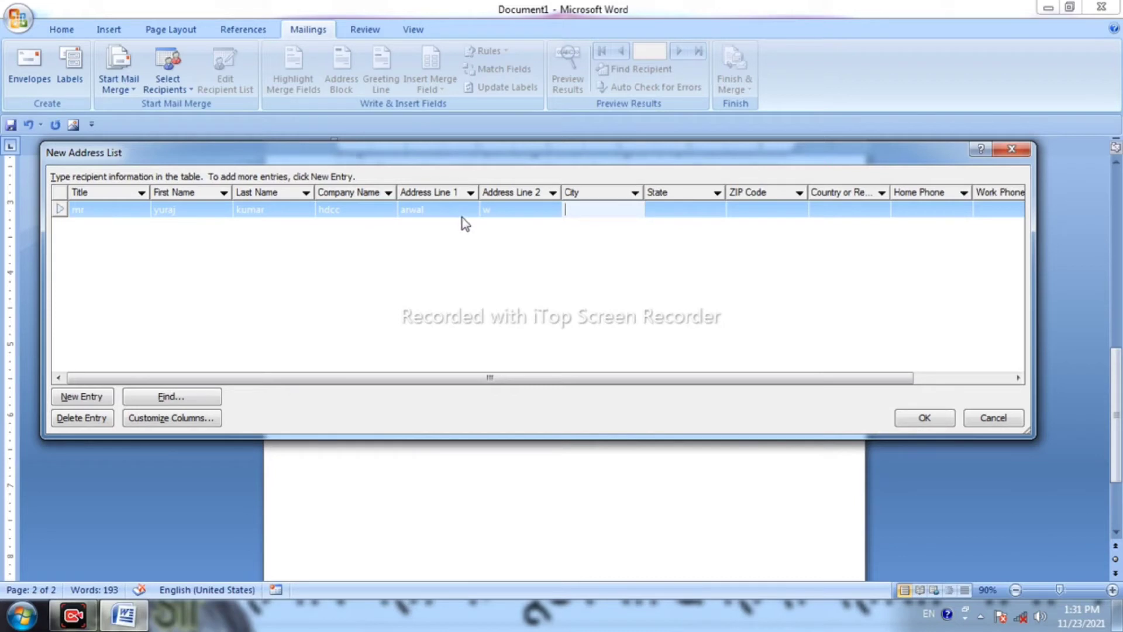
click(498, 209)
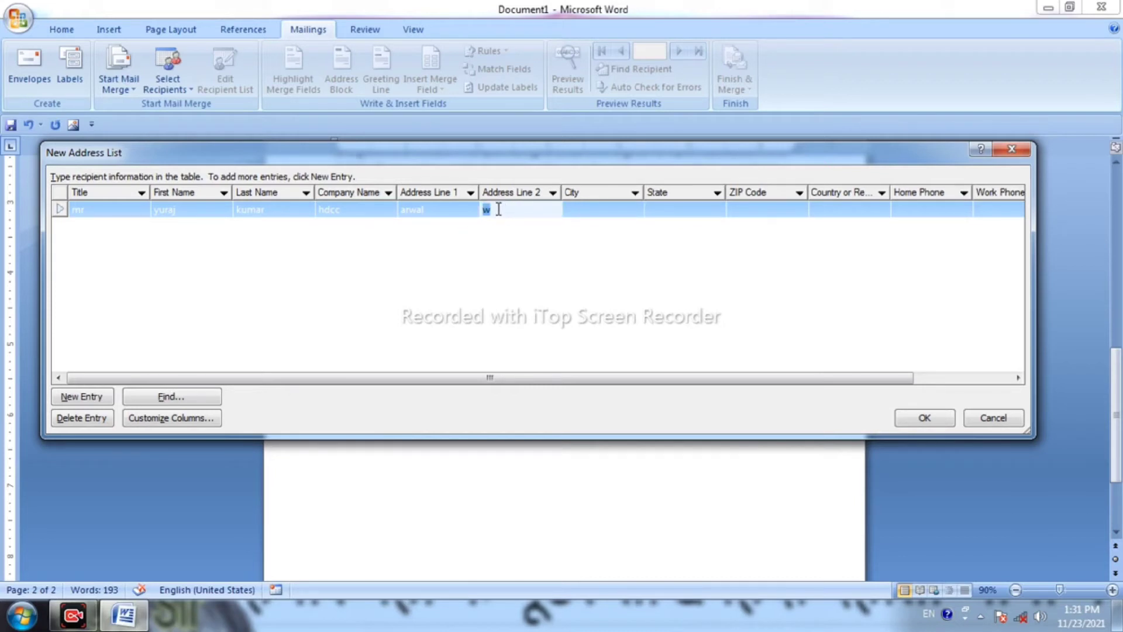
Step: Fill in the first recipient's second address line, city, state and ZIP code
text(ar)
text(wa)
text(l)
key(Tab)
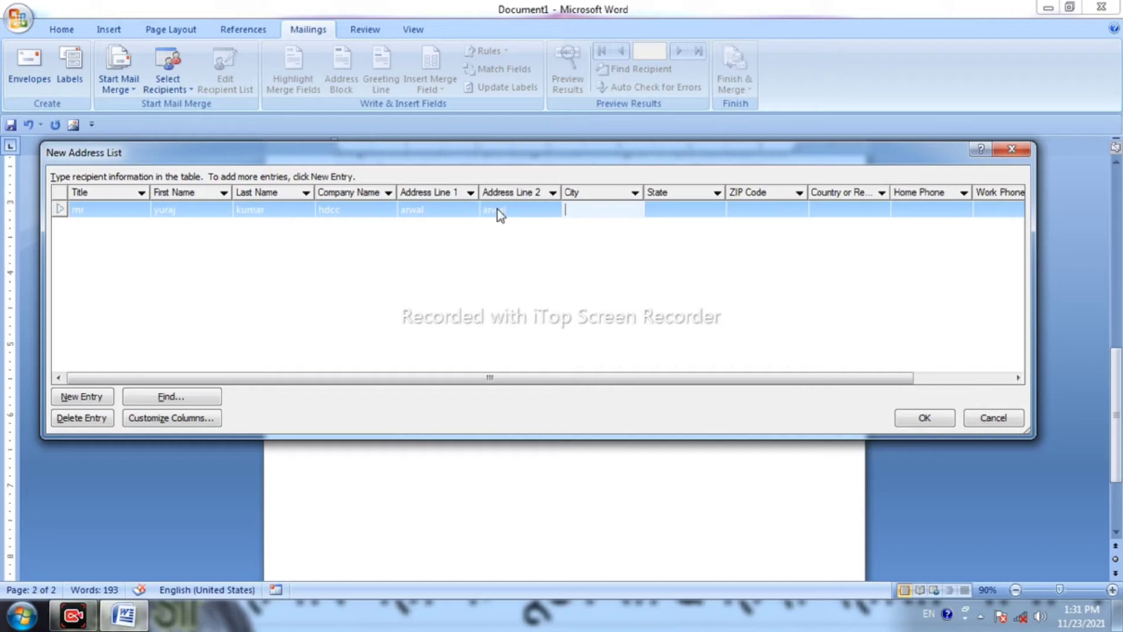
text(patna)
key(Tab)
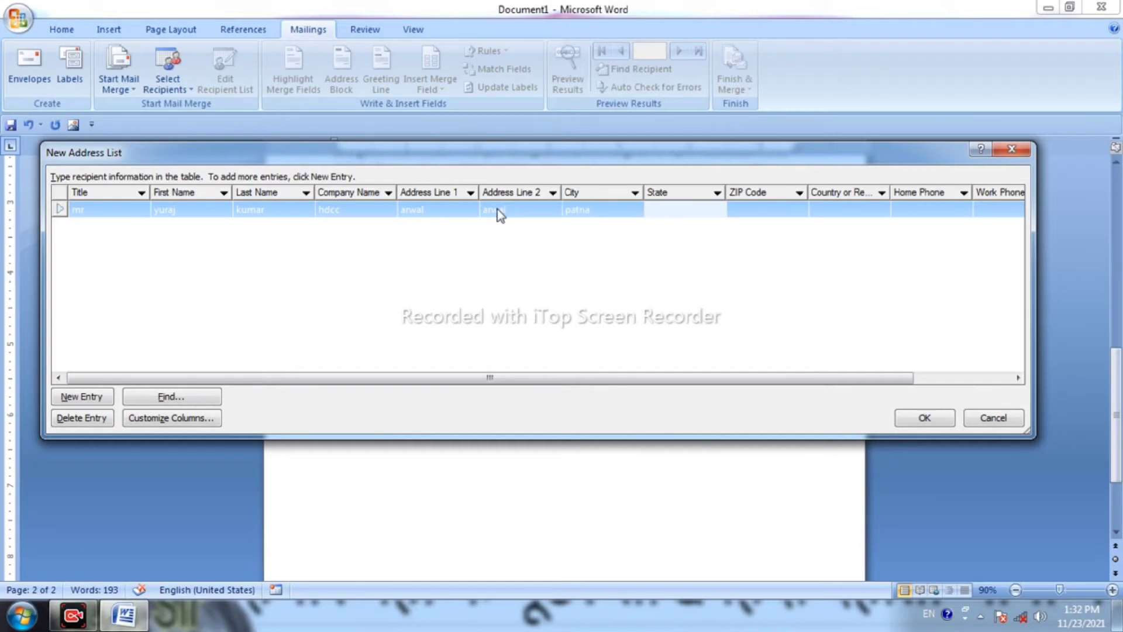
text(biha)
key(Tab)
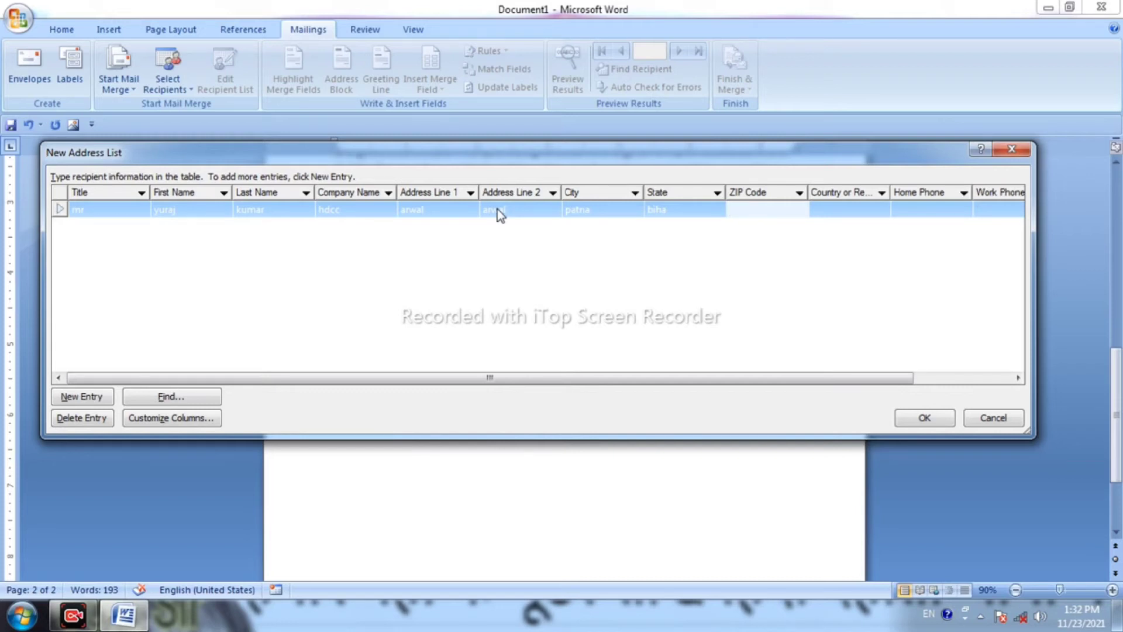
text(804402)
key(Tab)
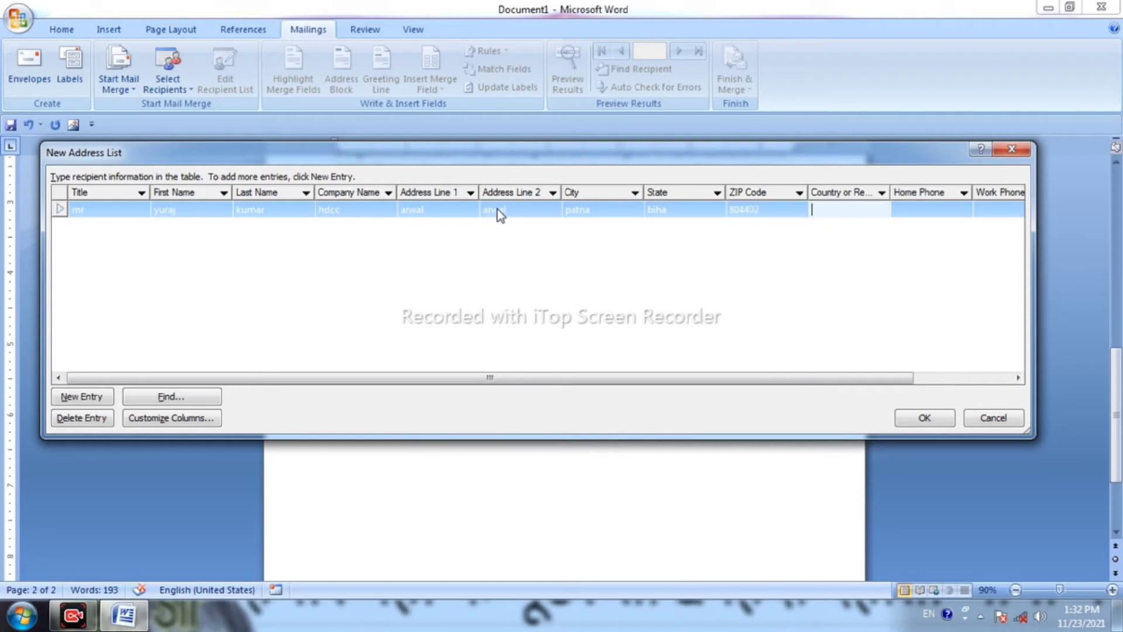
Step: Enter country India and both phone numbers, then add a blank second recipient entry
text(inda)
key(BackSpace)
text(ia)
key(Tab)
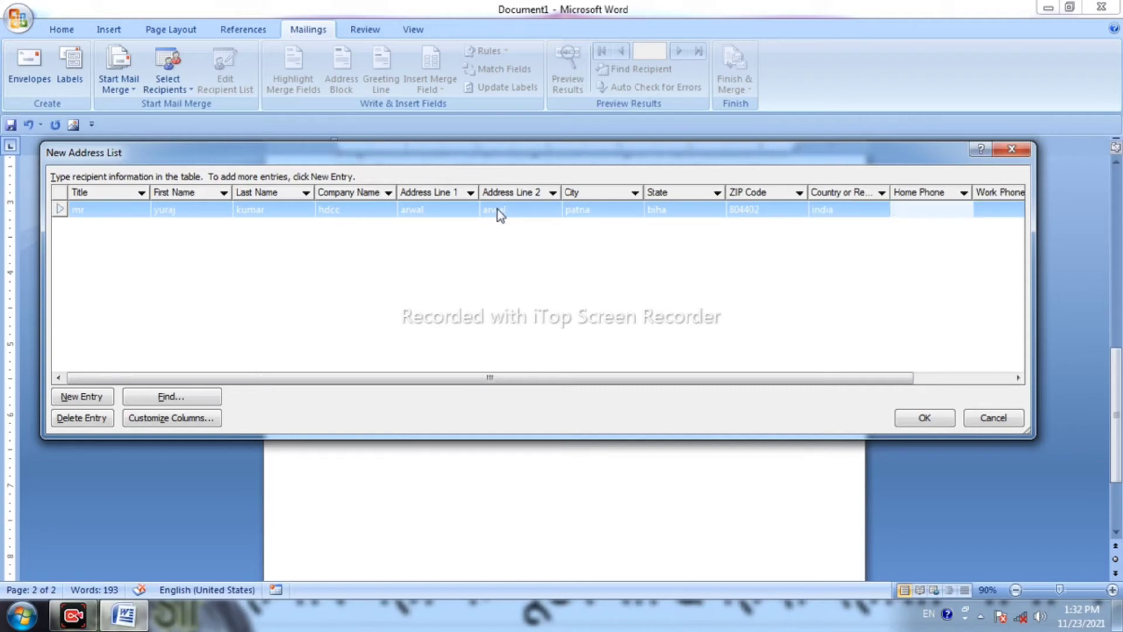
text(8989898989)
key(Tab)
key(Tab)
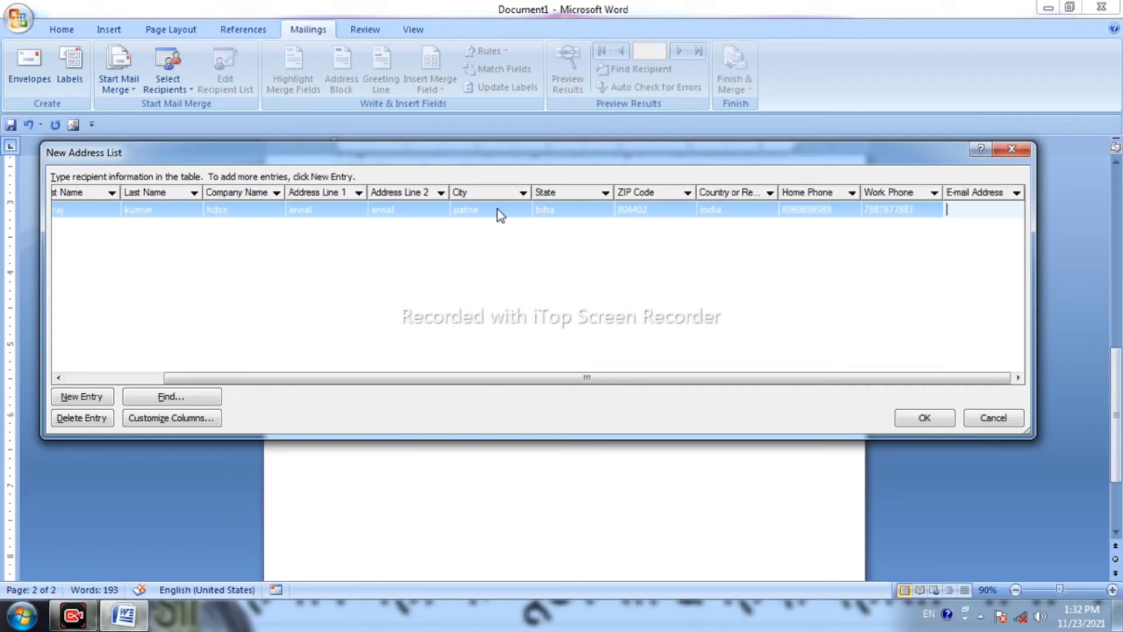
key(Tab)
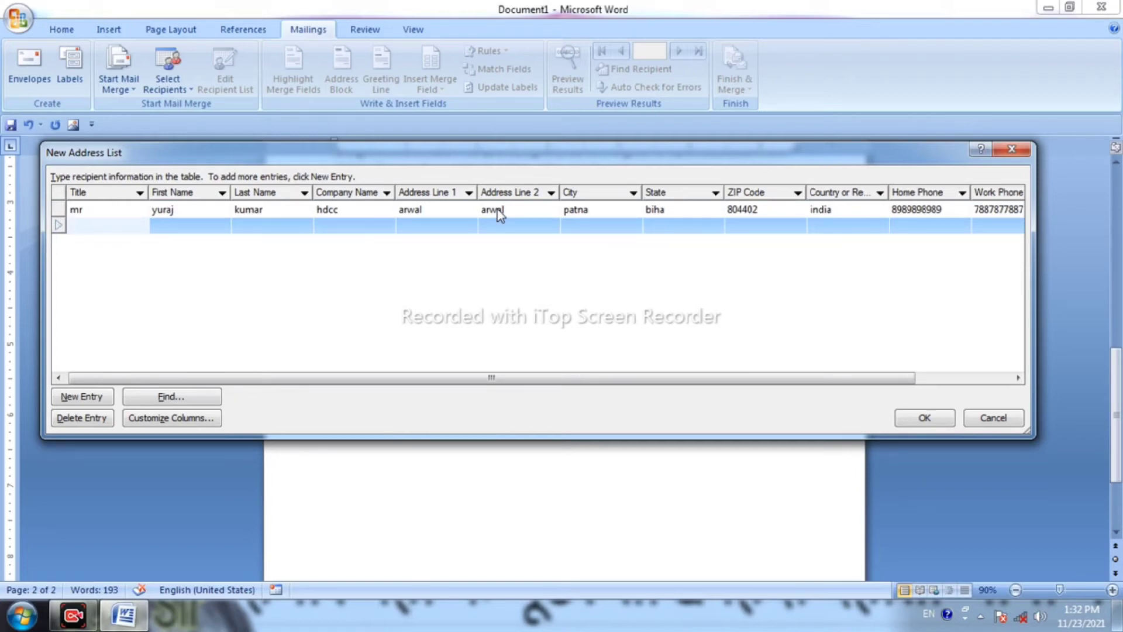
Step: Enter the second recipient's title Miss, first and last name, and company name
text(miss)
key(Tab)
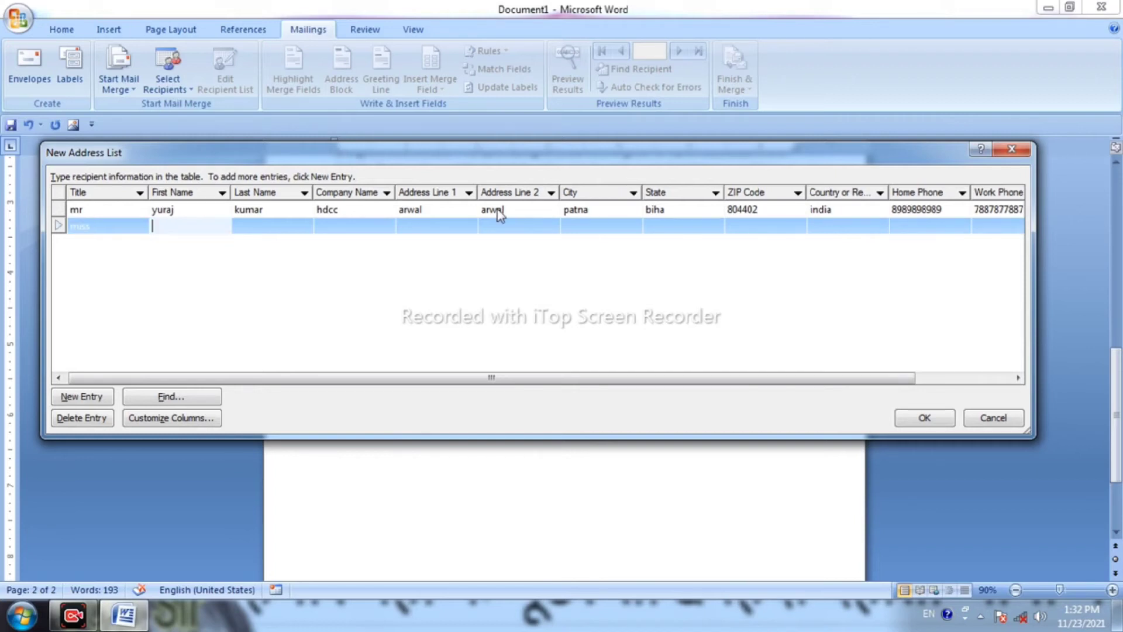
key(Tab)
key(Tab)
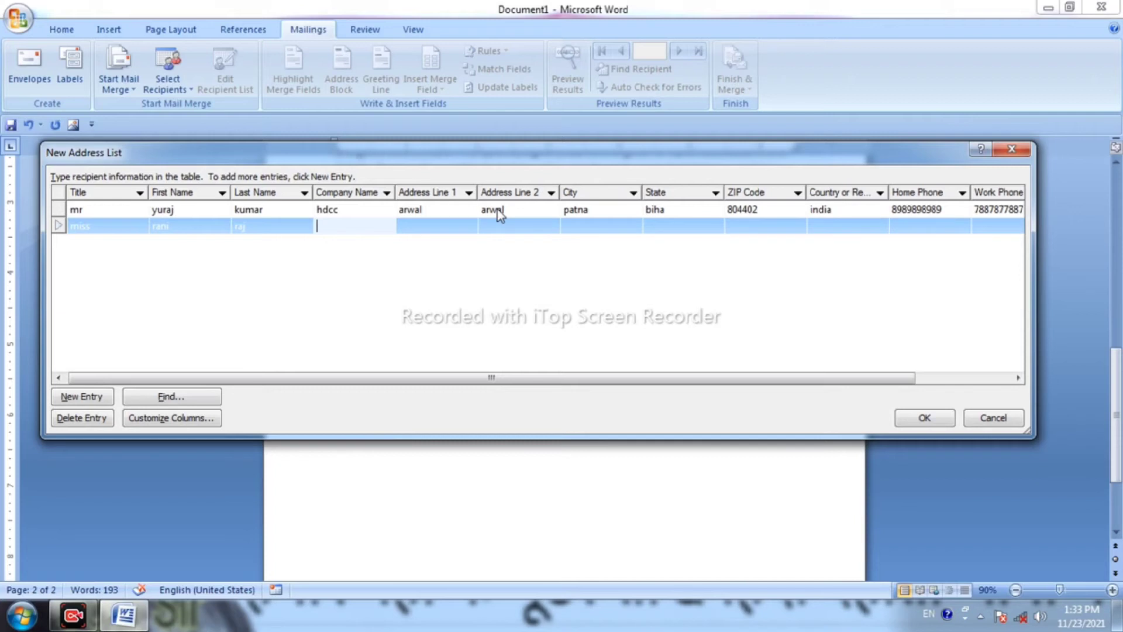
text(o)
text(d)
key(BackSpace)
key(BackSpace)
text(hd)
key(Tab)
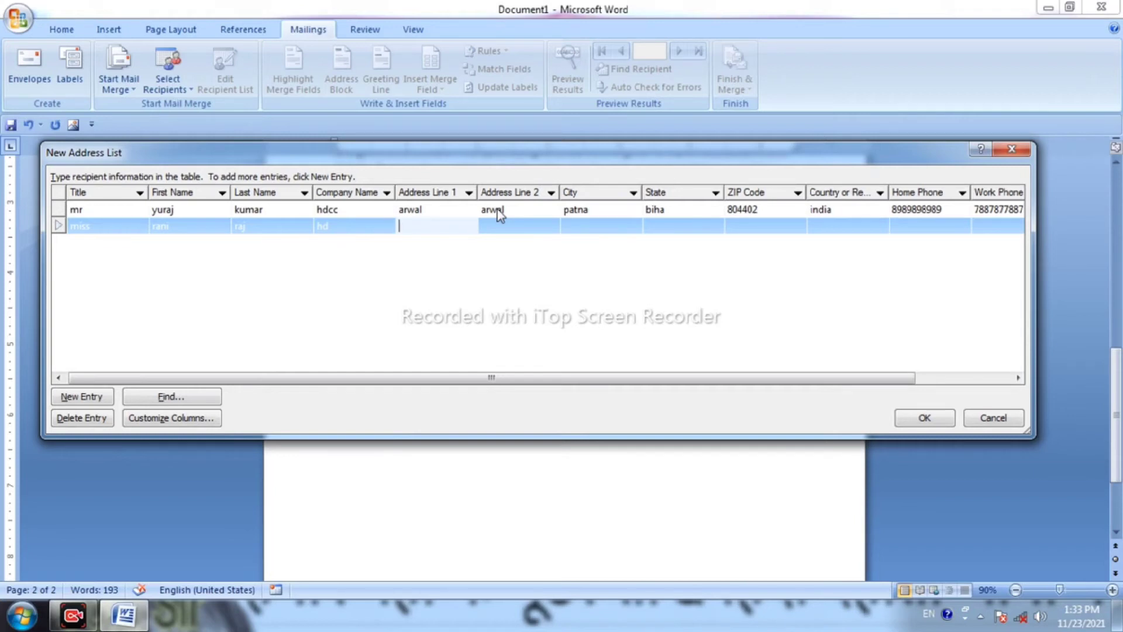
Step: Fill in the second recipient's address lines, city, state, ZIP code and country
text(arwal)
key(Tab)
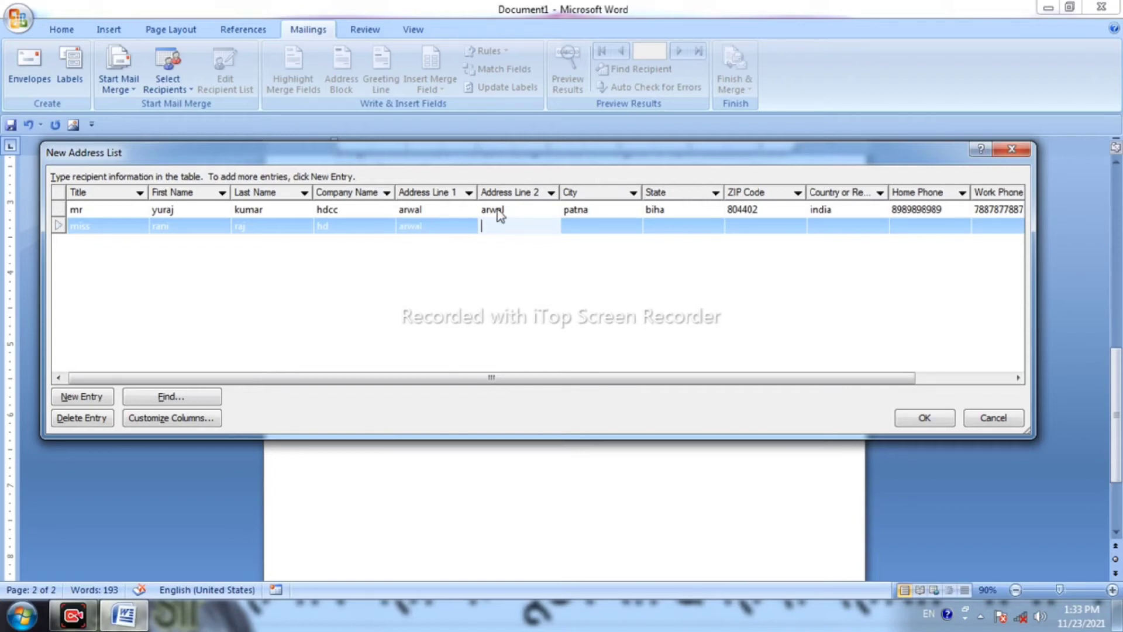
text(jeha)
key(BackSpace)
key(Tab)
text(pat)
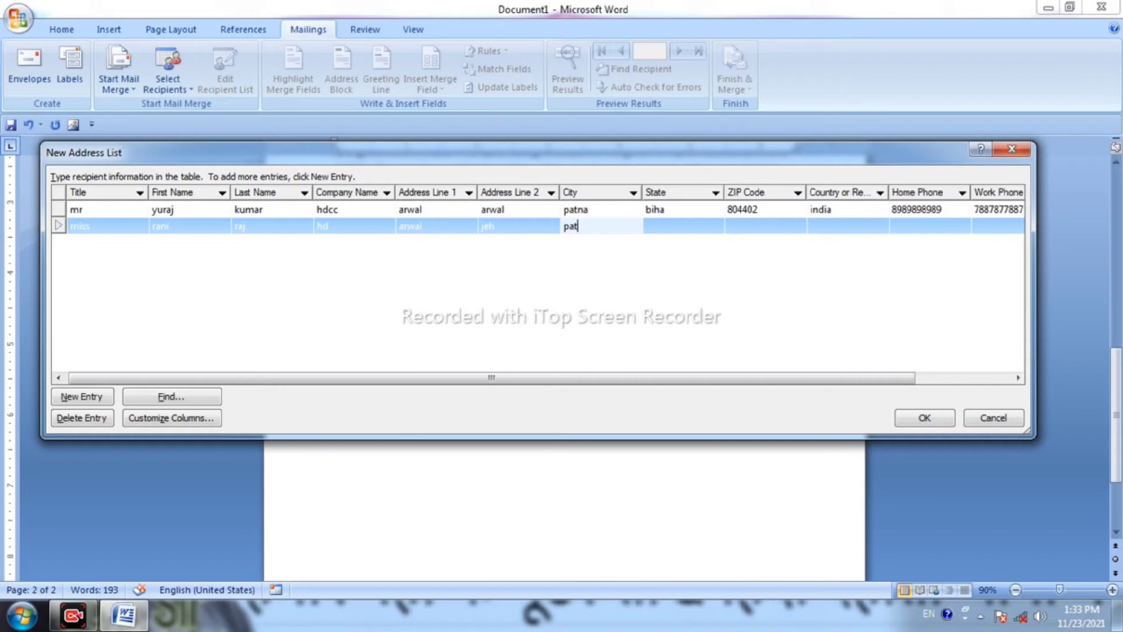
text(na)
key(Tab)
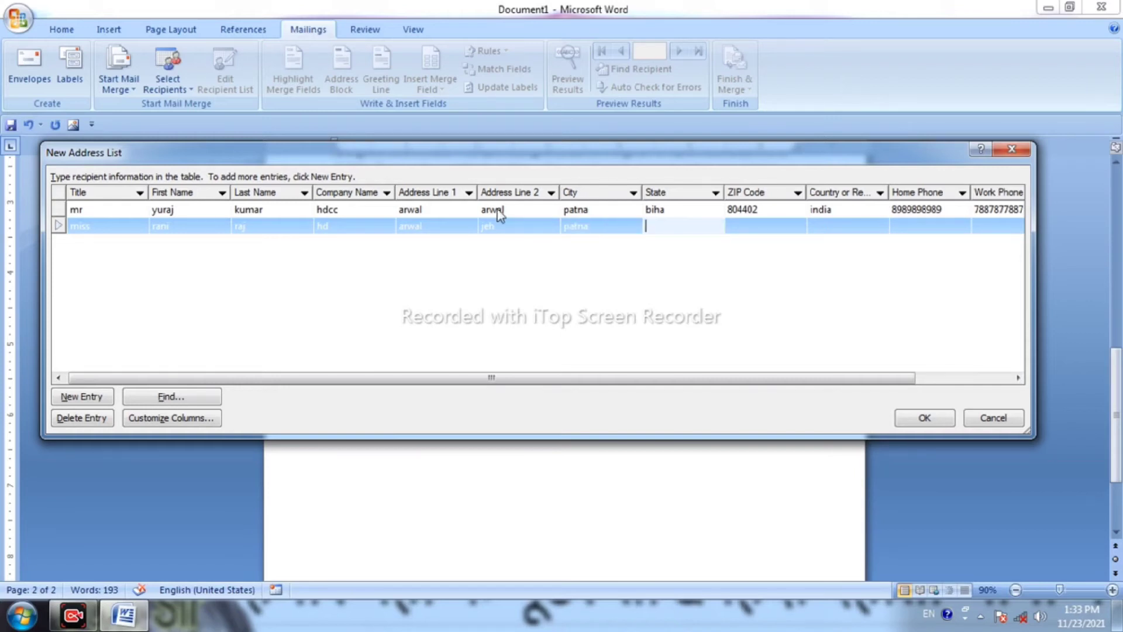
text(bir)
key(Tab)
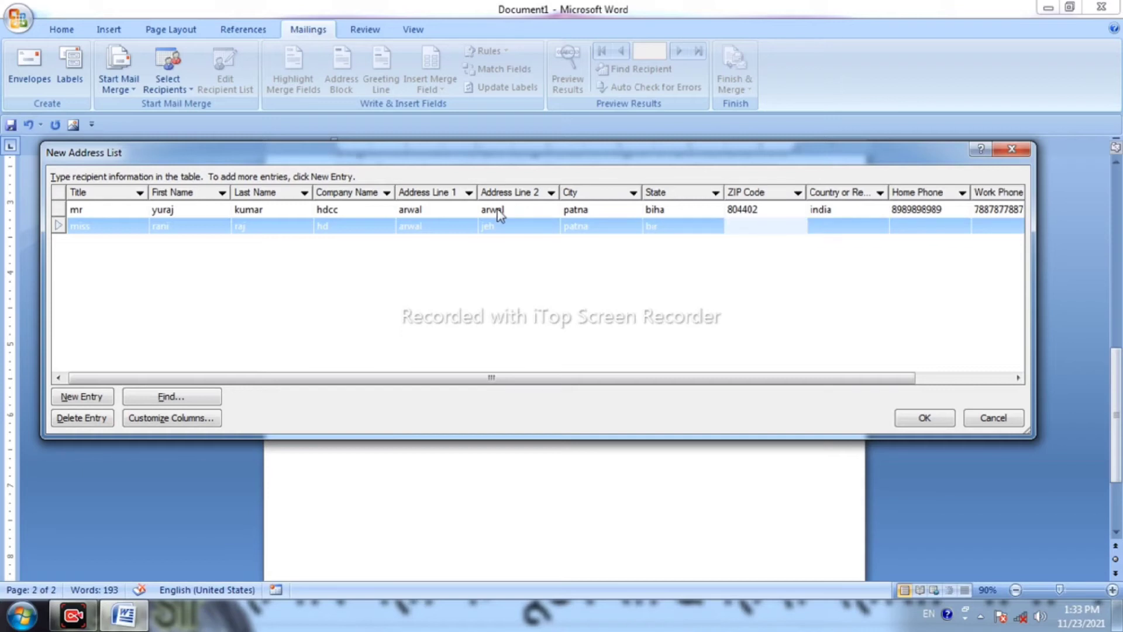
text(74125)
text(5)
key(Tab)
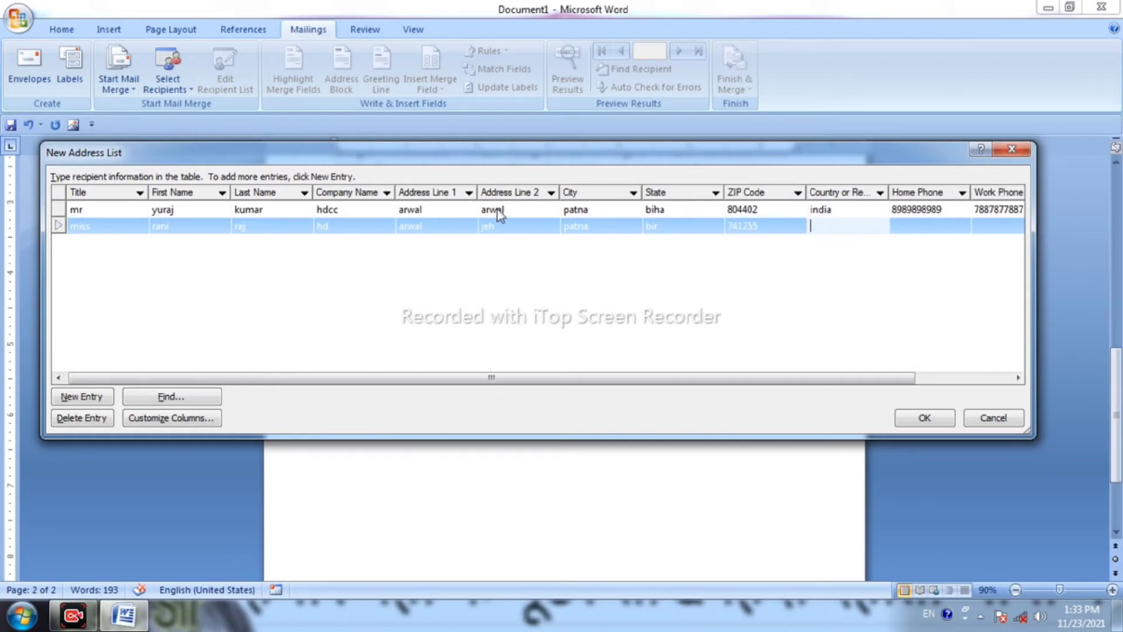
text(inda)
Step: Add the second recipient's home and work phone numbers, leave e-mail blank, and finish the list
key(Tab)
text(546545454)
key(Tab)
text(5465454)
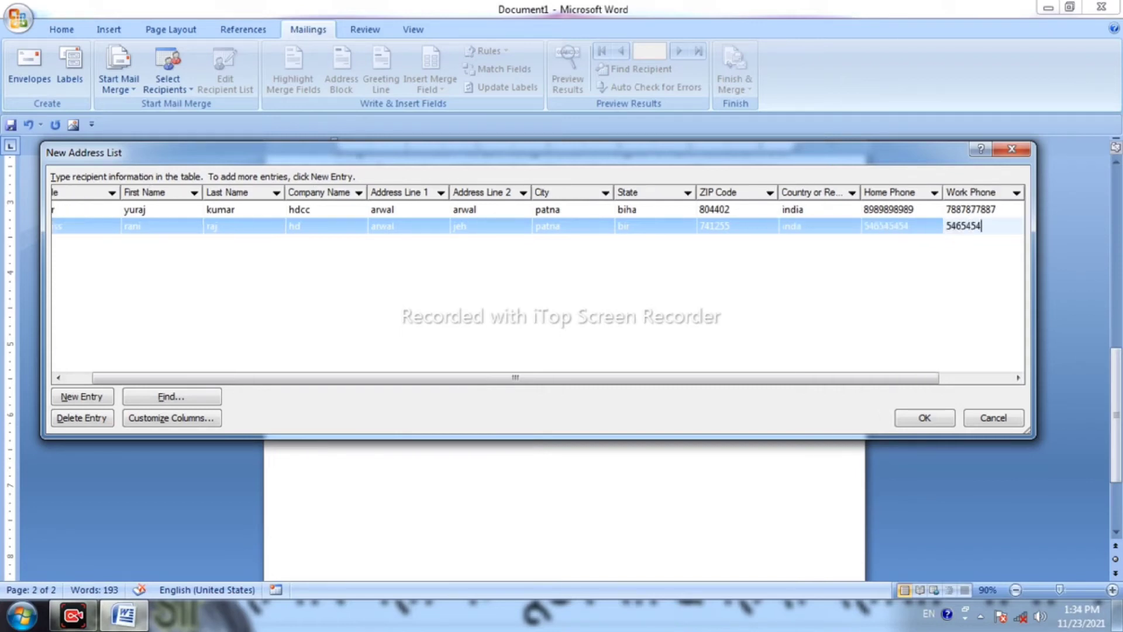
key(Tab)
text(54)
key(BackSpace)
key(BackSpace)
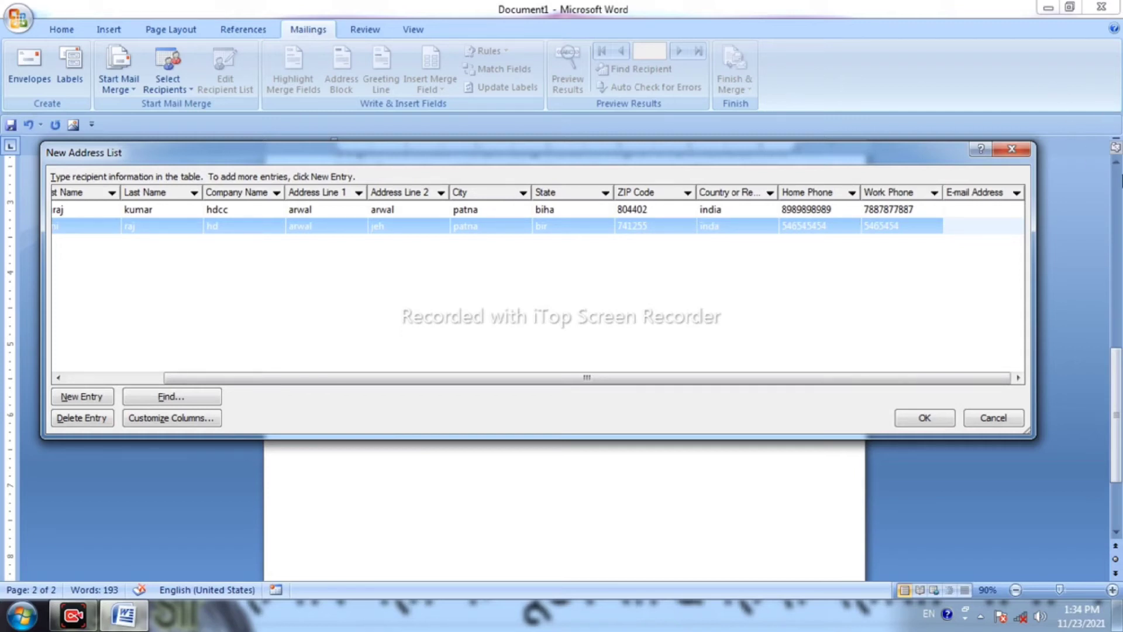
click(923, 419)
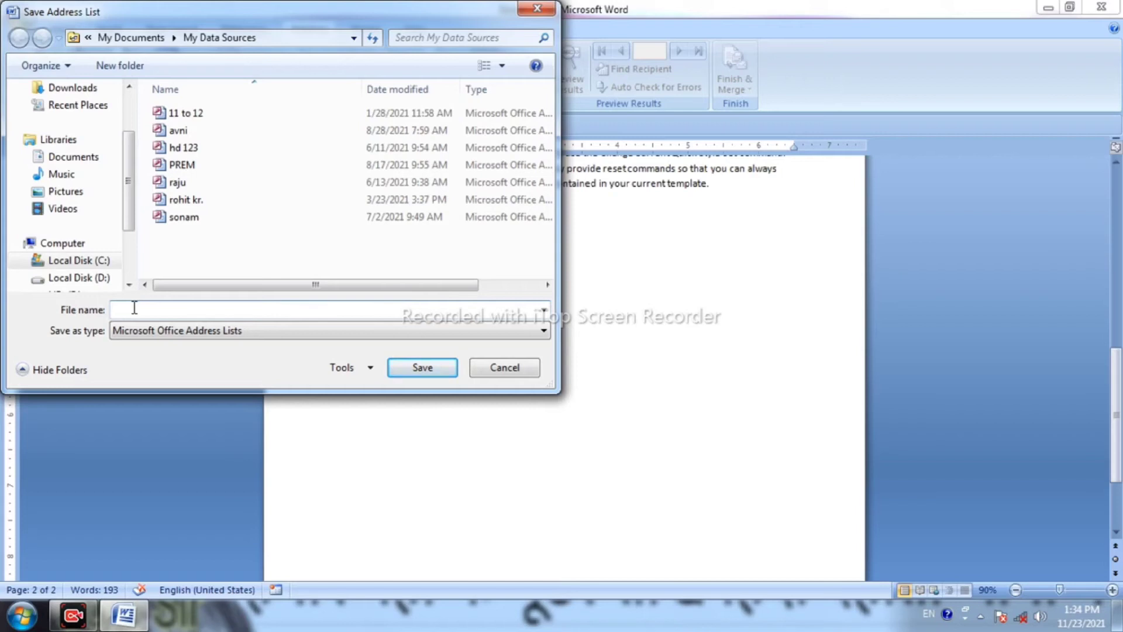
Step: Save the address list as 'hd hd' and review it in Mail Merge Recipients
text(hd)
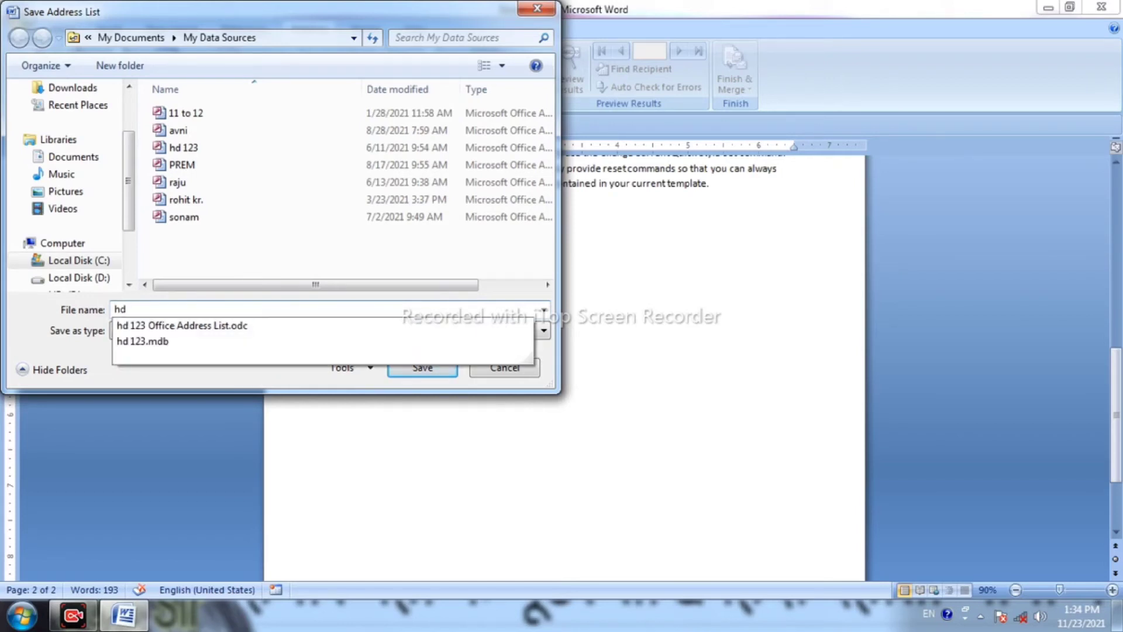
text( hd)
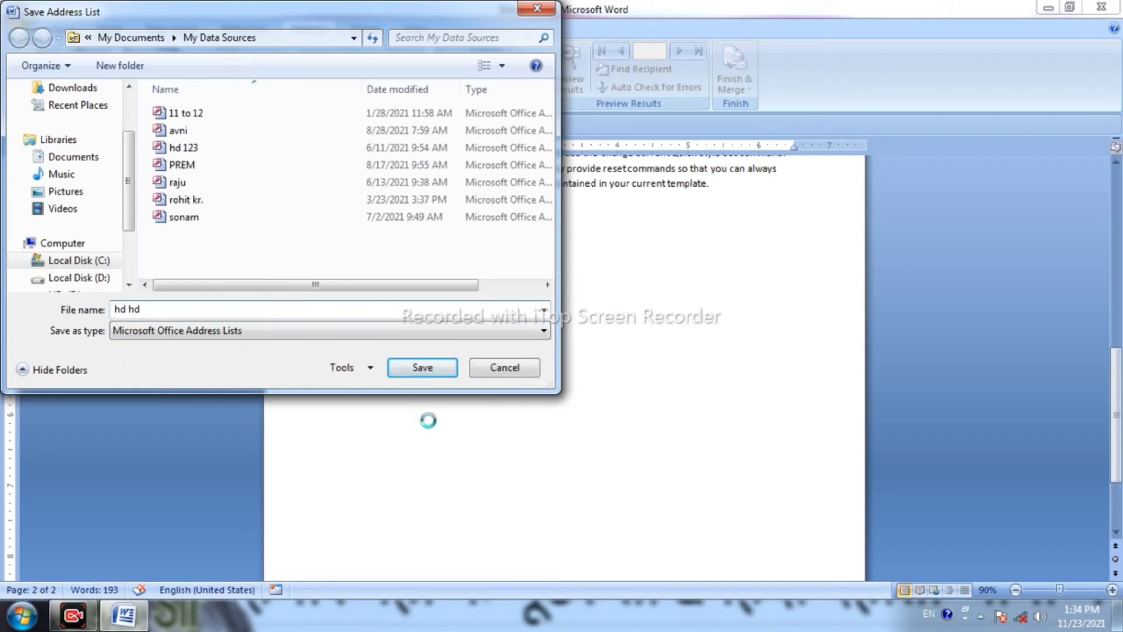
click(424, 367)
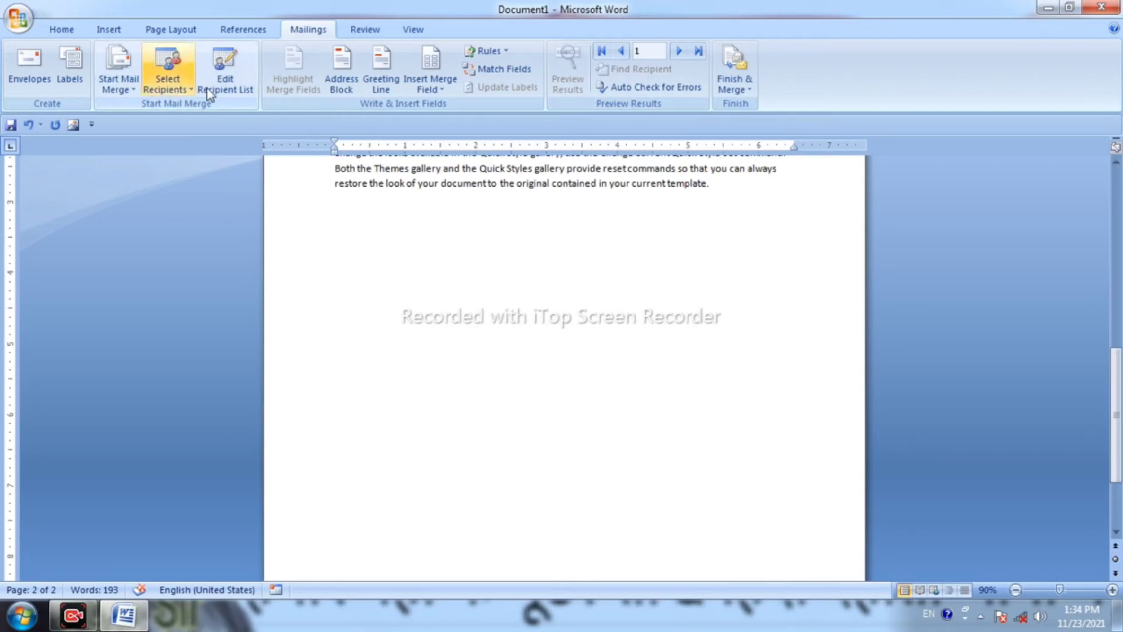
click(224, 82)
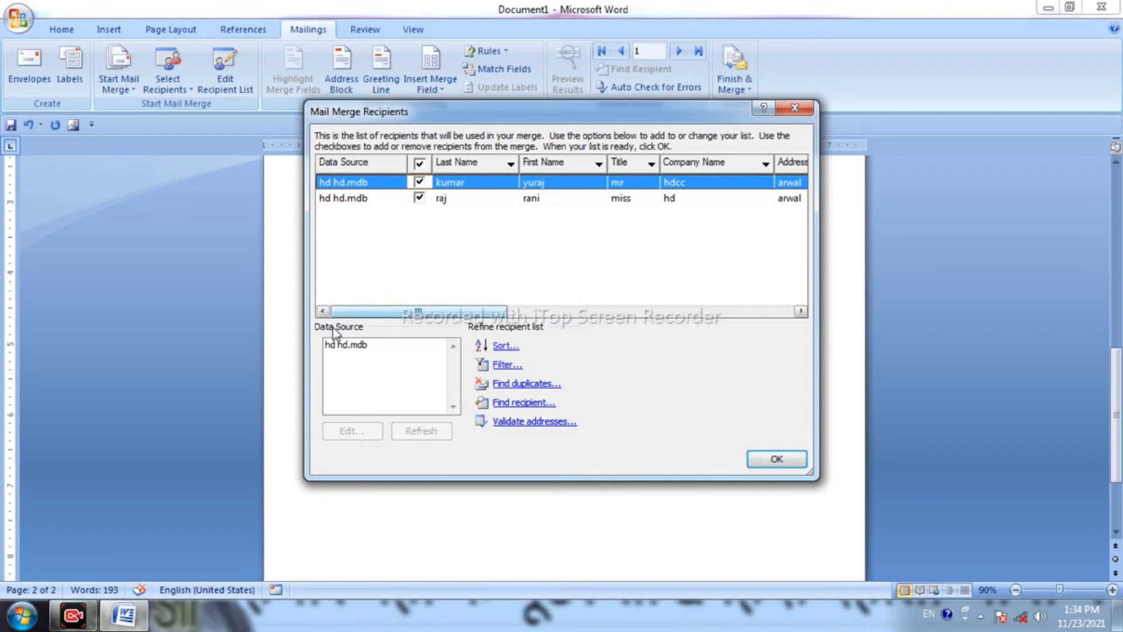
Step: Open the hd hd.mdb data source for editing and review the second recipient's values
click(364, 343)
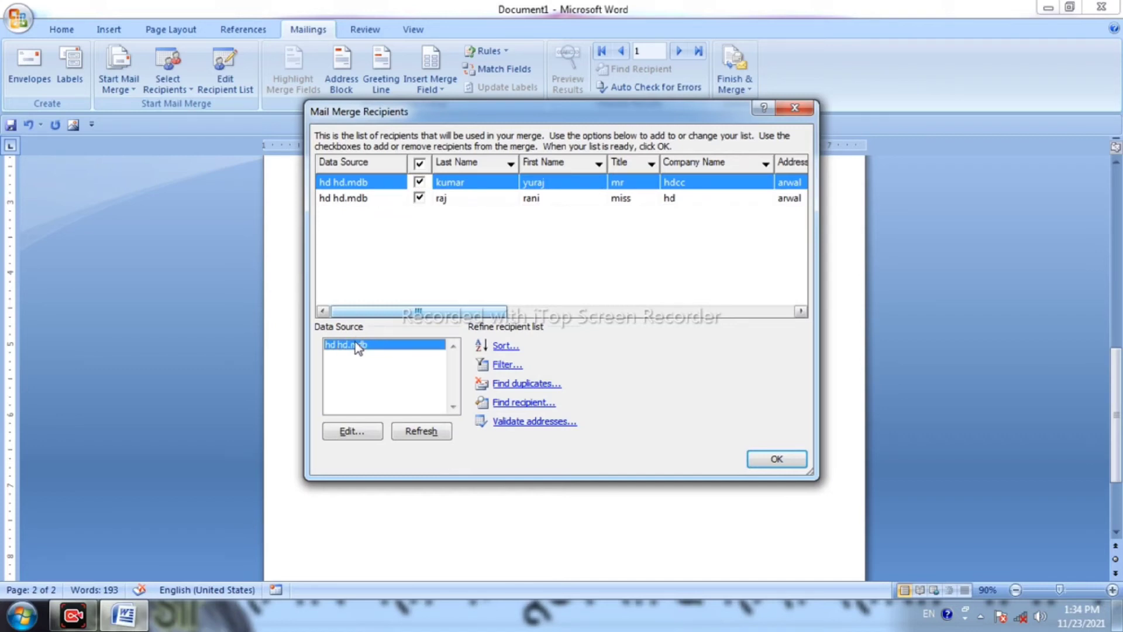
click(355, 434)
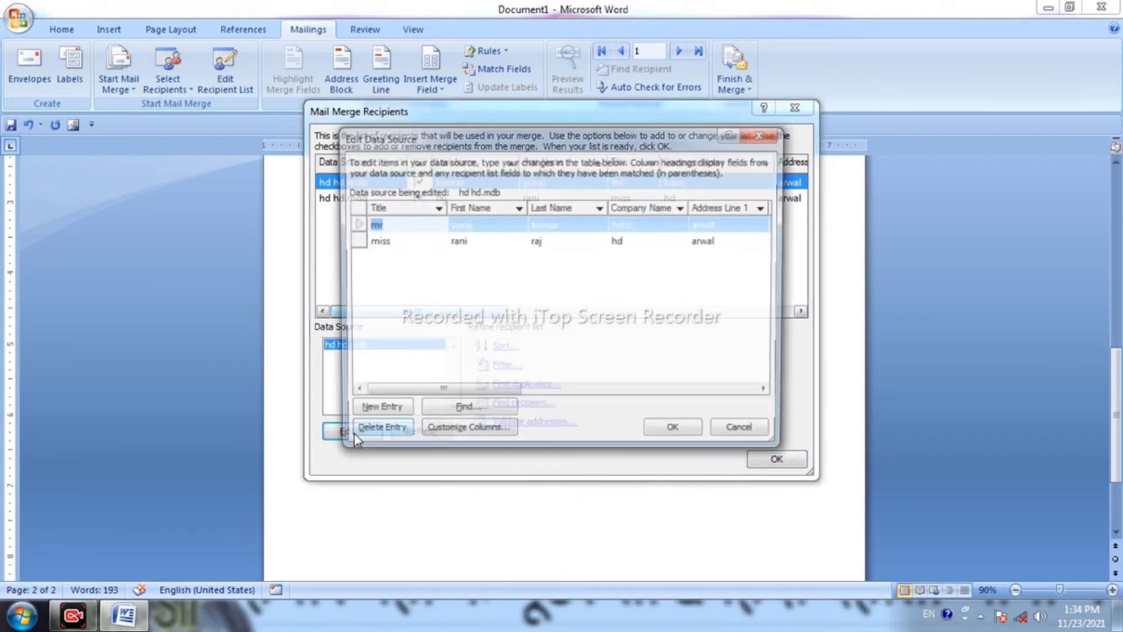
click(495, 226)
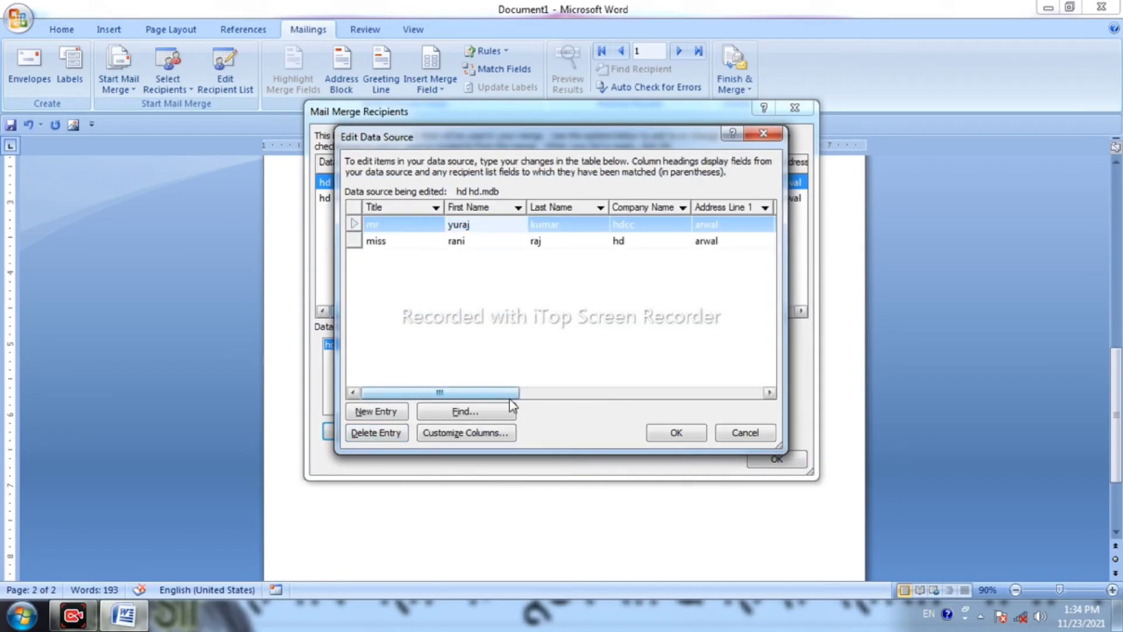
drag(515, 392, 556, 403)
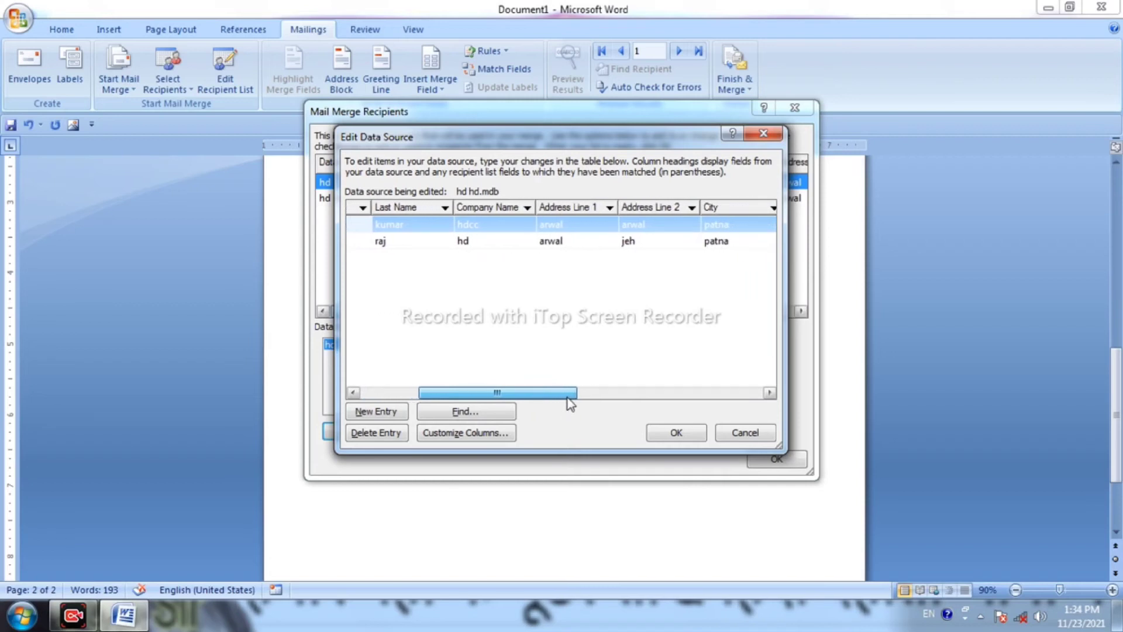
drag(557, 404, 591, 404)
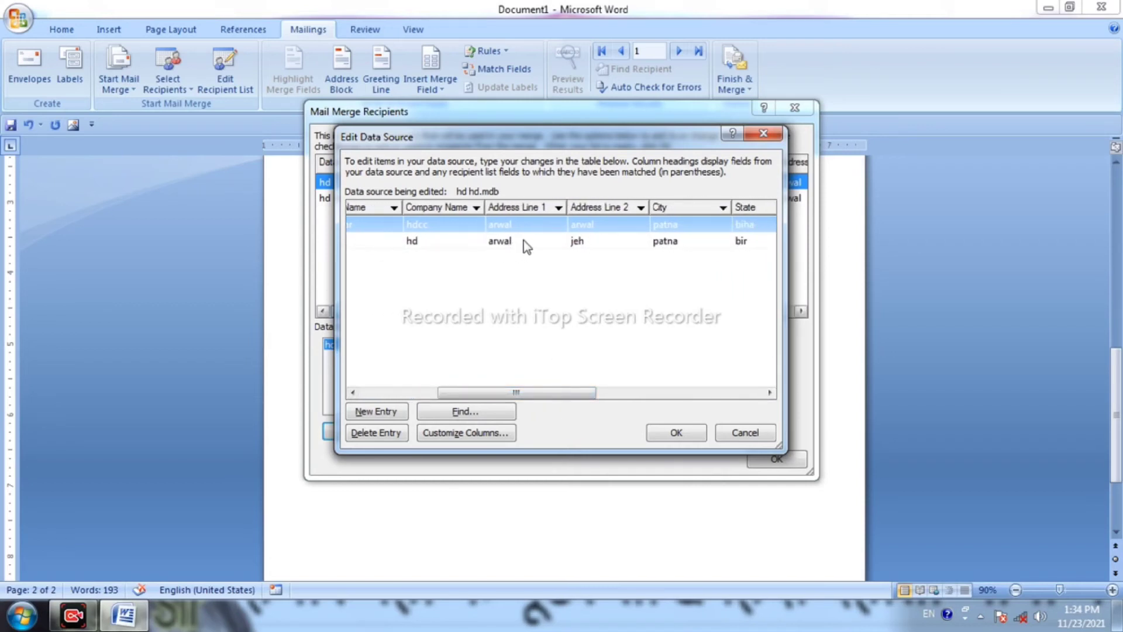
click(524, 240)
click(598, 223)
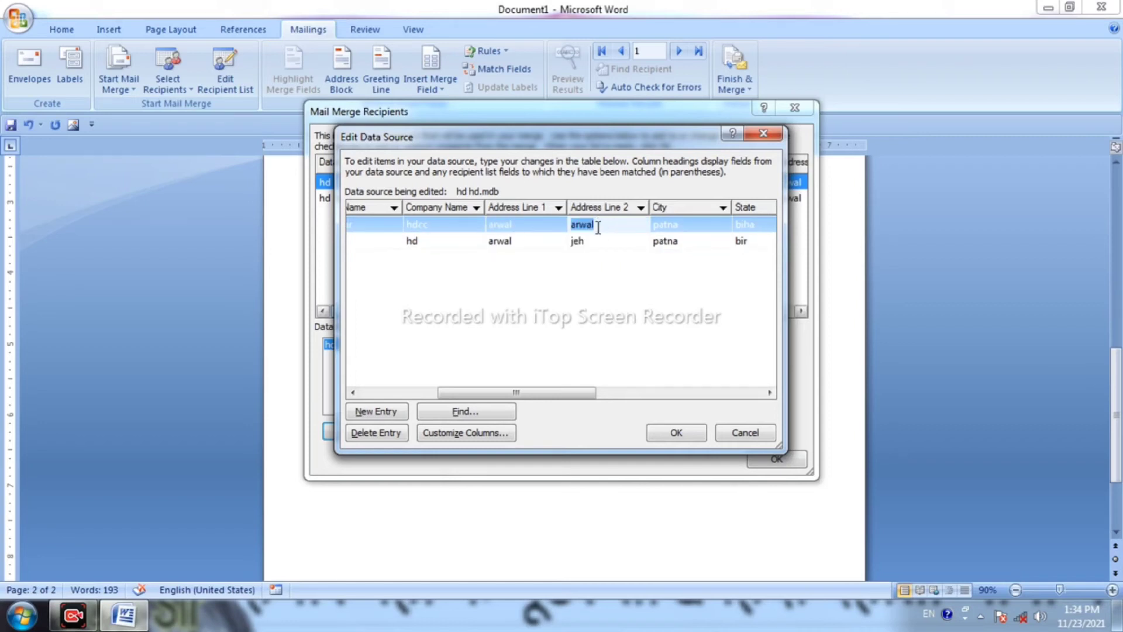
click(599, 243)
click(675, 224)
click(673, 240)
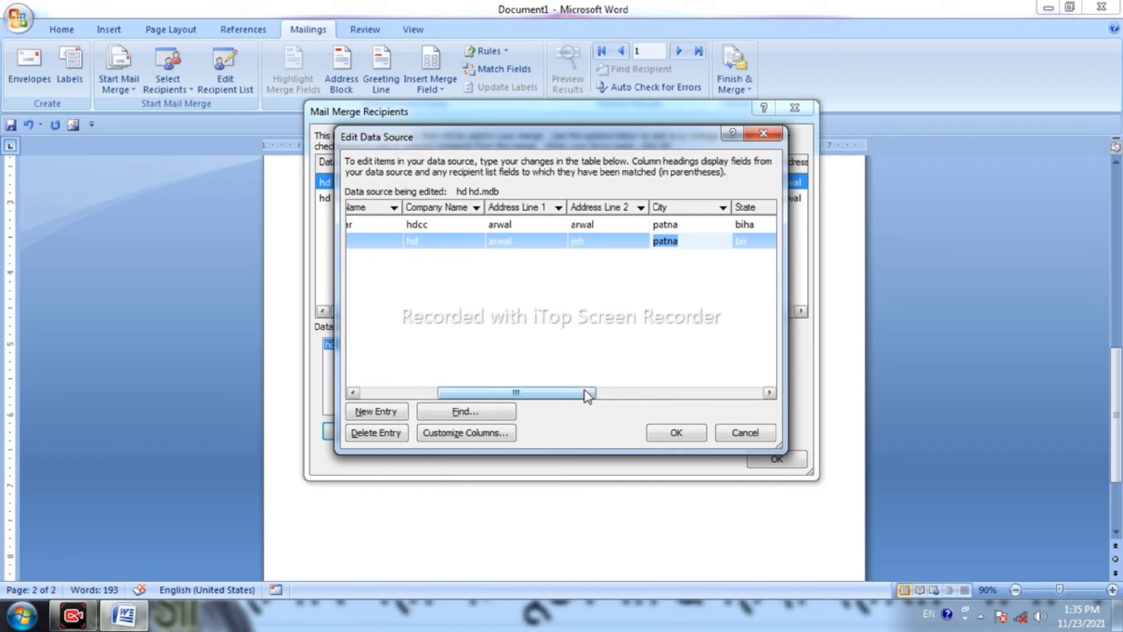
drag(586, 399, 652, 399)
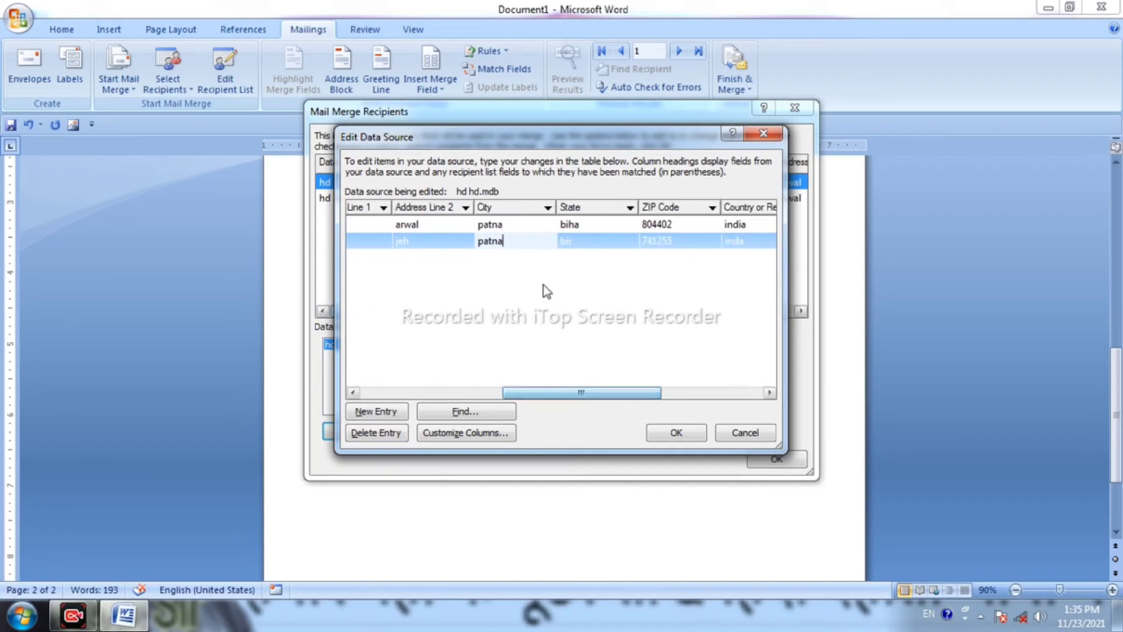
Step: Correct the second recipient's State to bihar and Country to india, and save the list
click(580, 241)
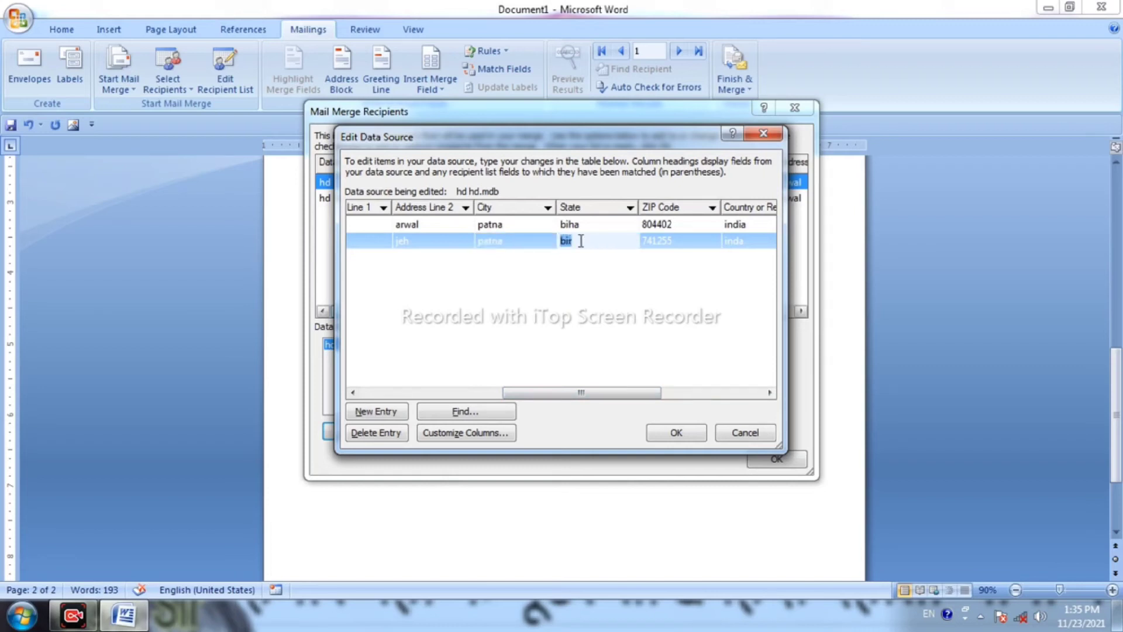
text(b)
drag(594, 391, 659, 392)
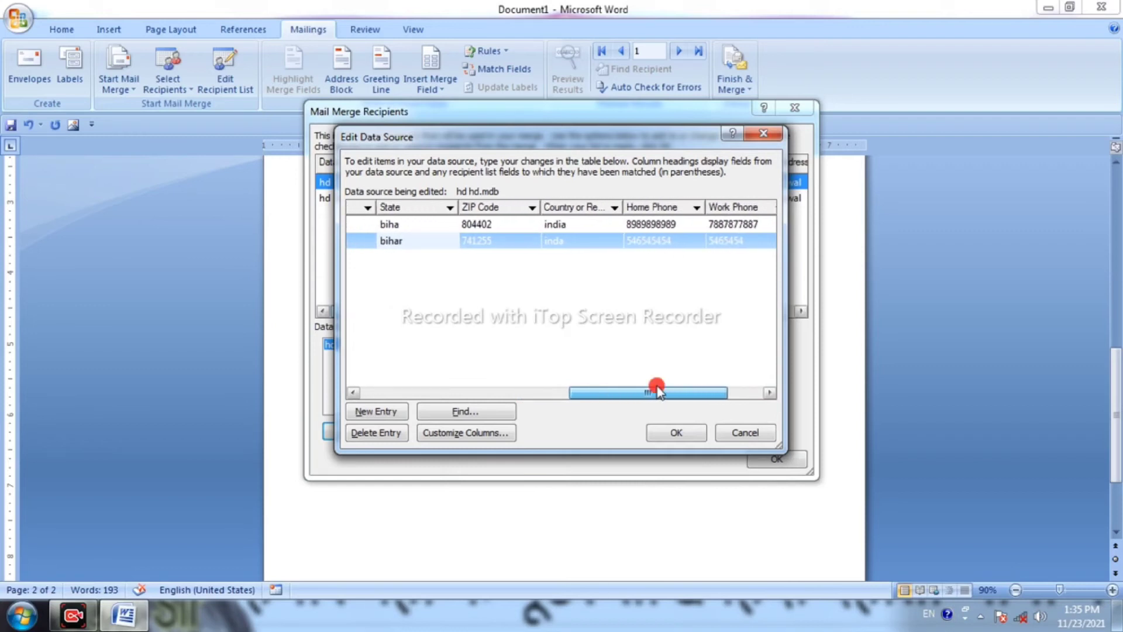
click(582, 244)
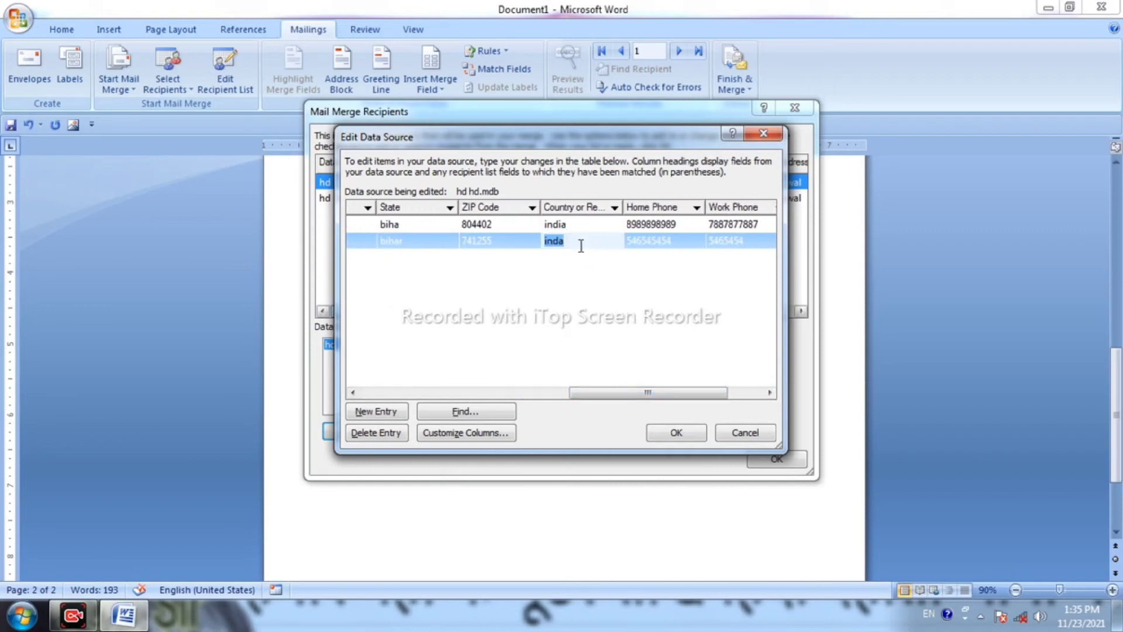
text(i)
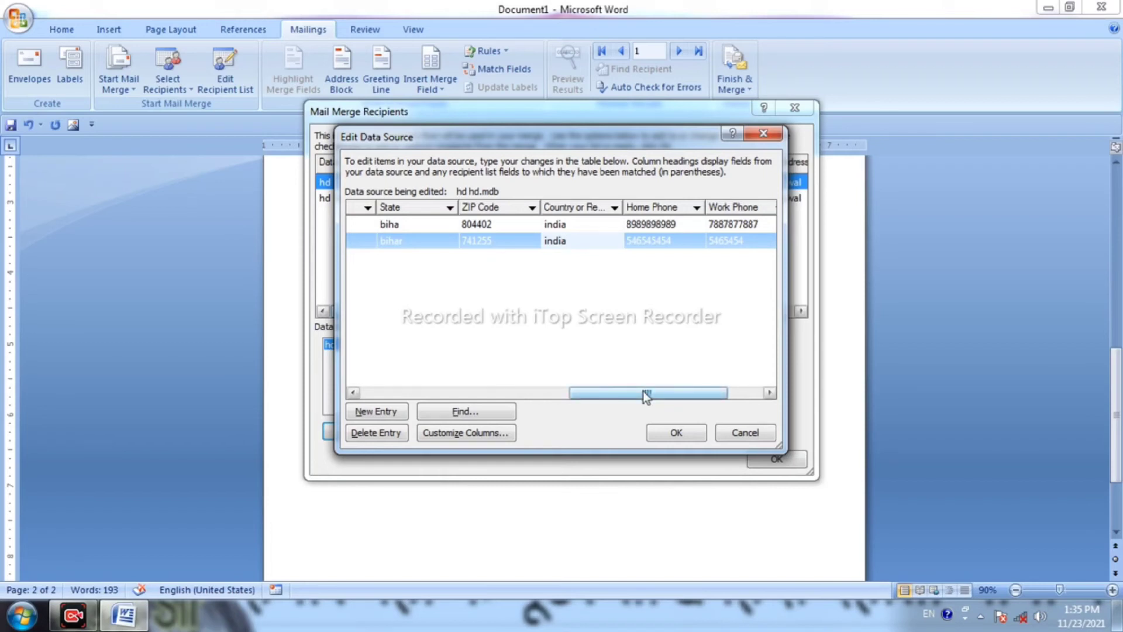
drag(643, 391, 707, 392)
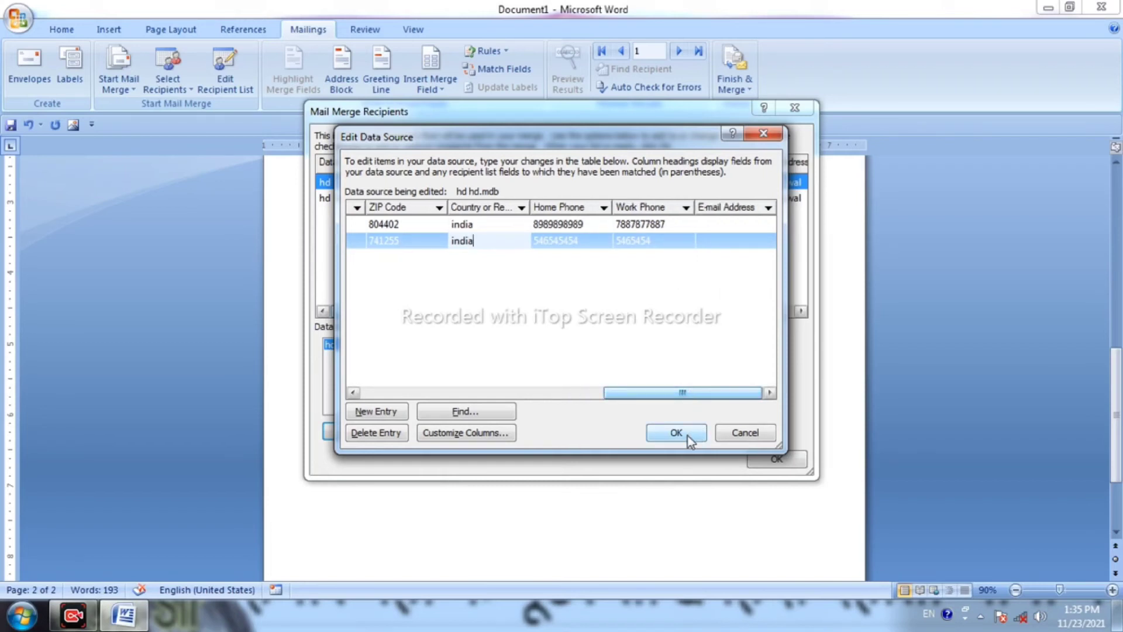
click(376, 412)
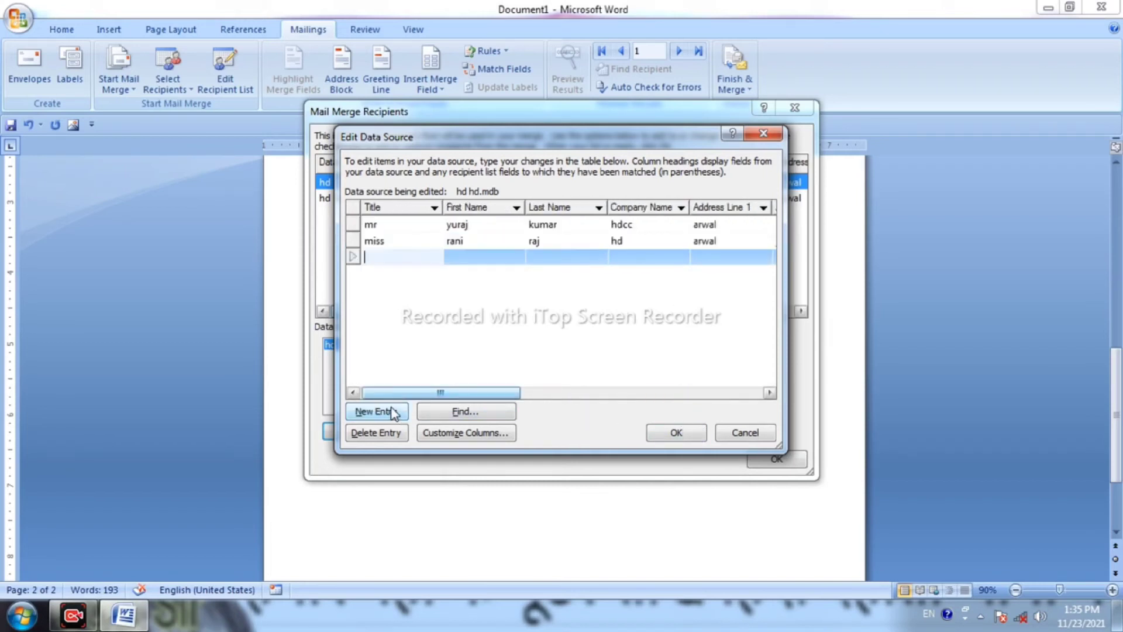
click(673, 432)
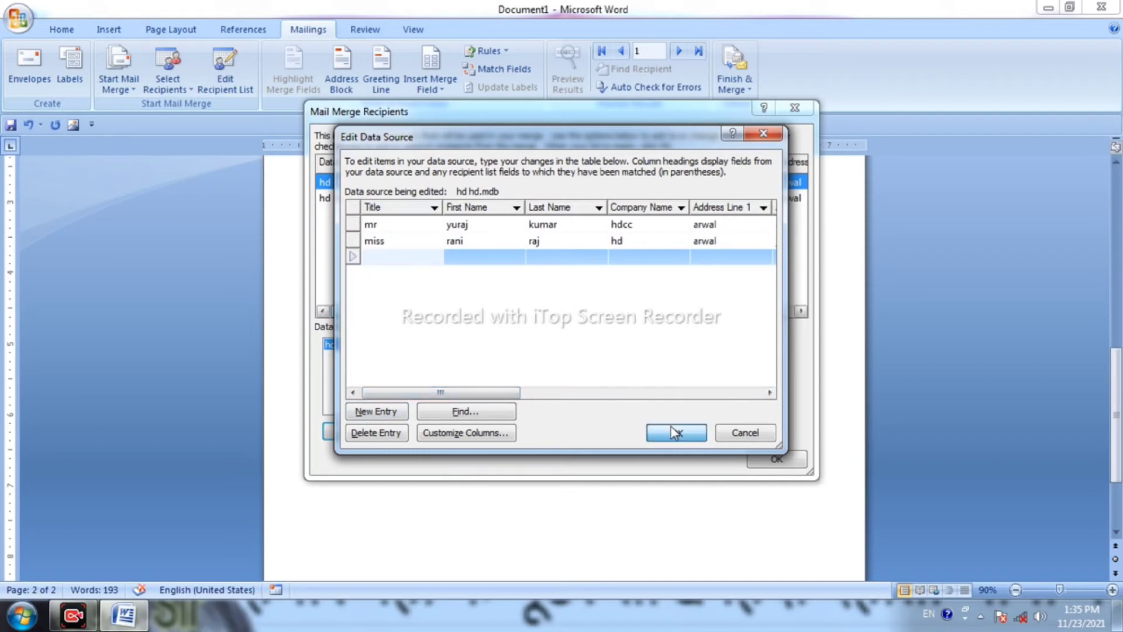
click(497, 340)
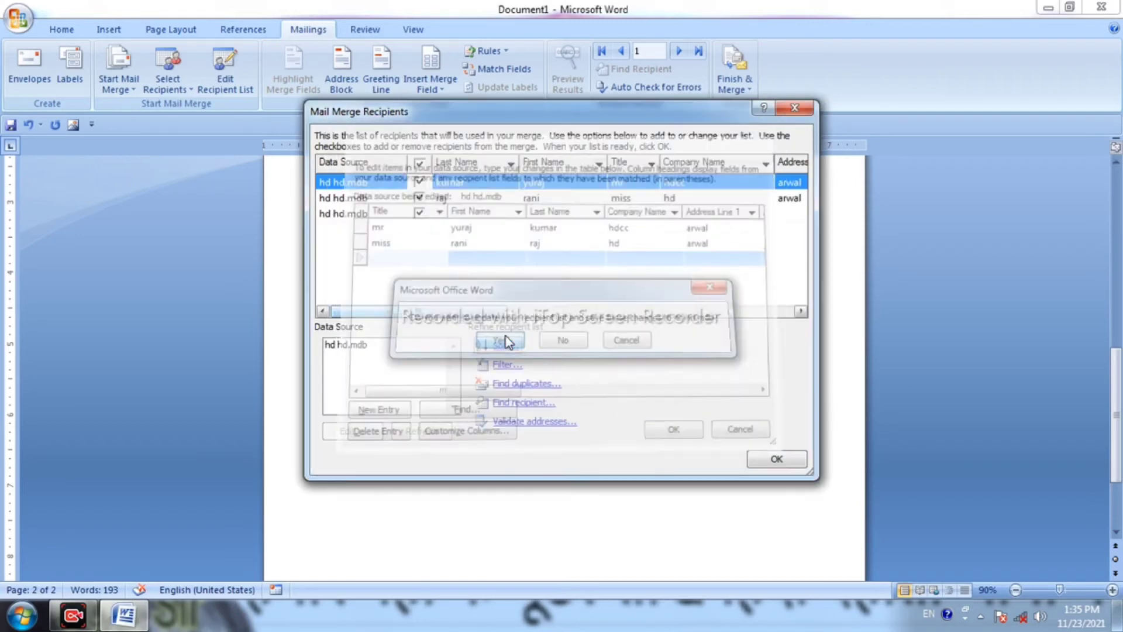
Step: Close Mail Merge Recipients and use the existing hd hd list as the recipient source
click(764, 463)
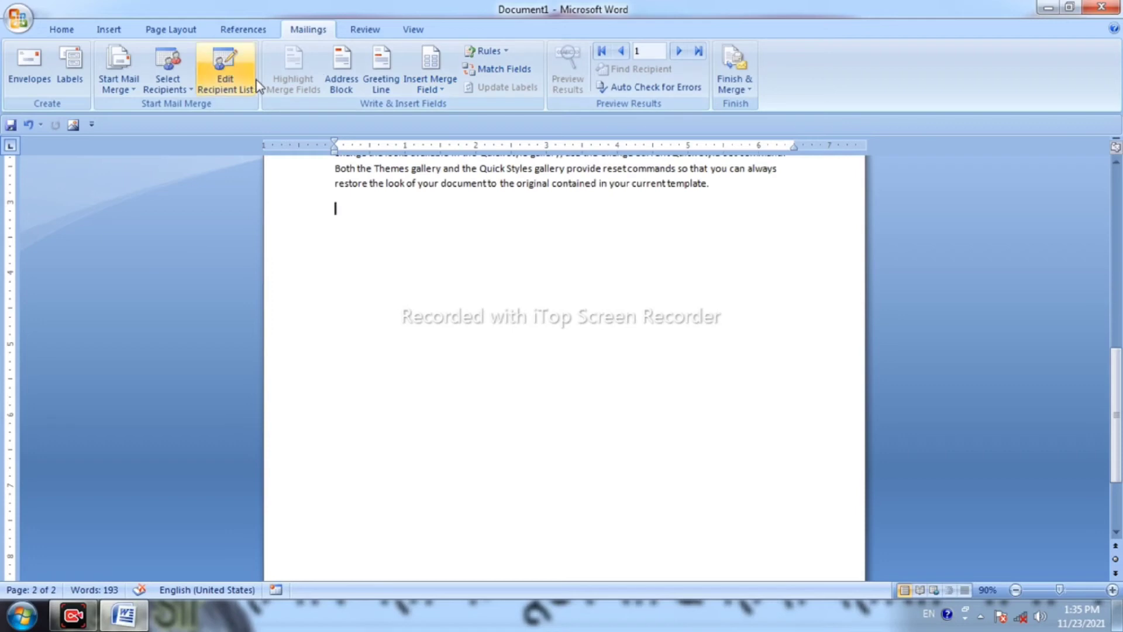
click(171, 84)
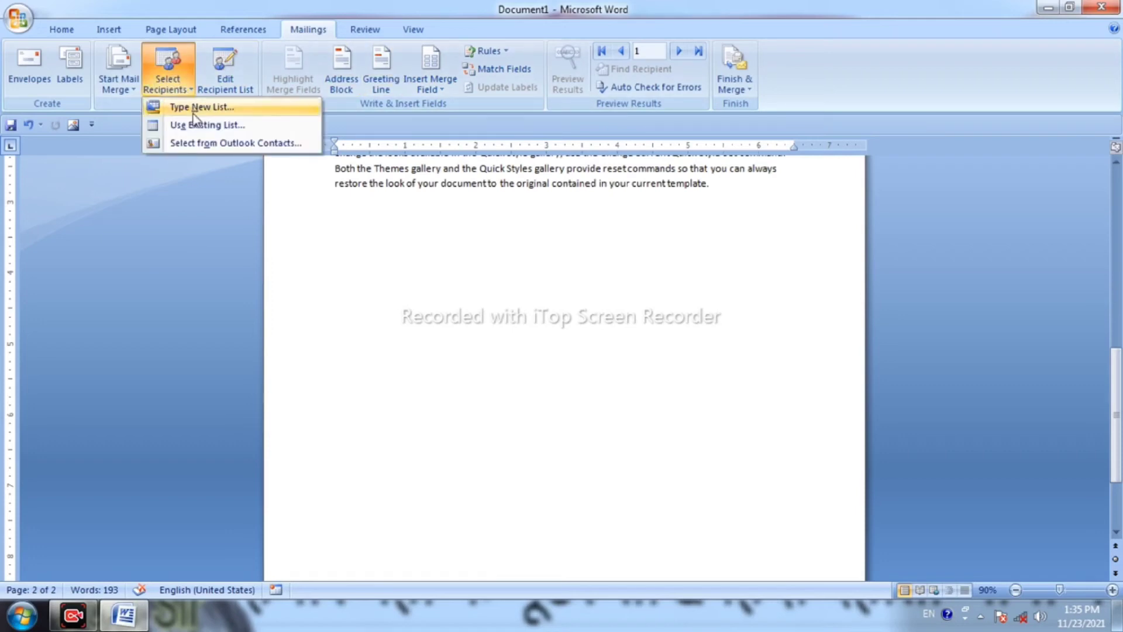
click(196, 125)
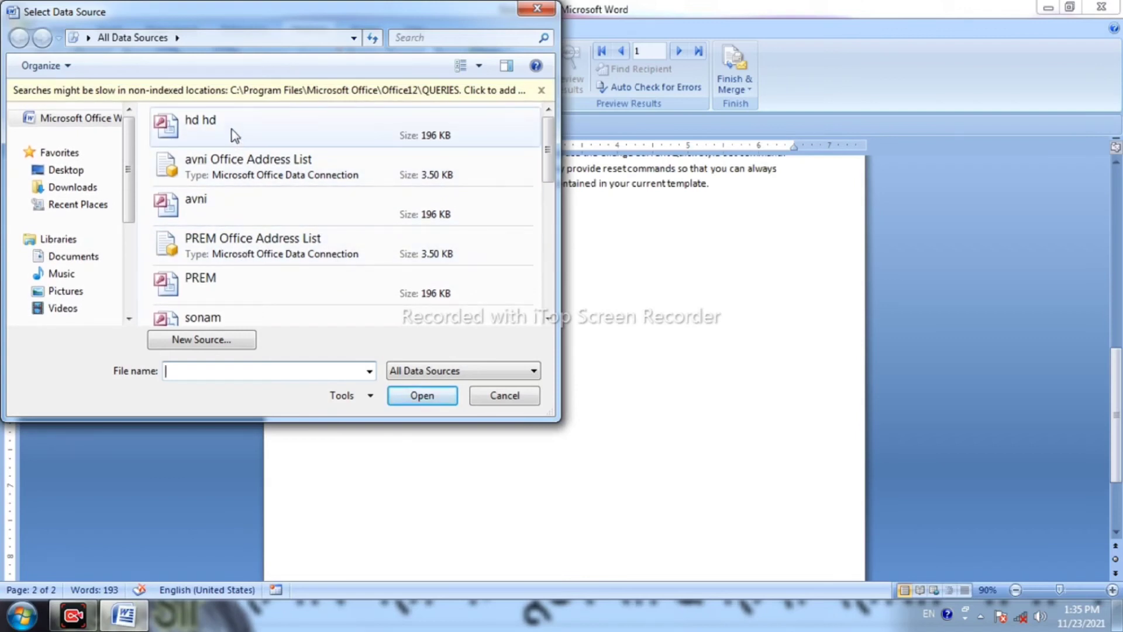
click(506, 395)
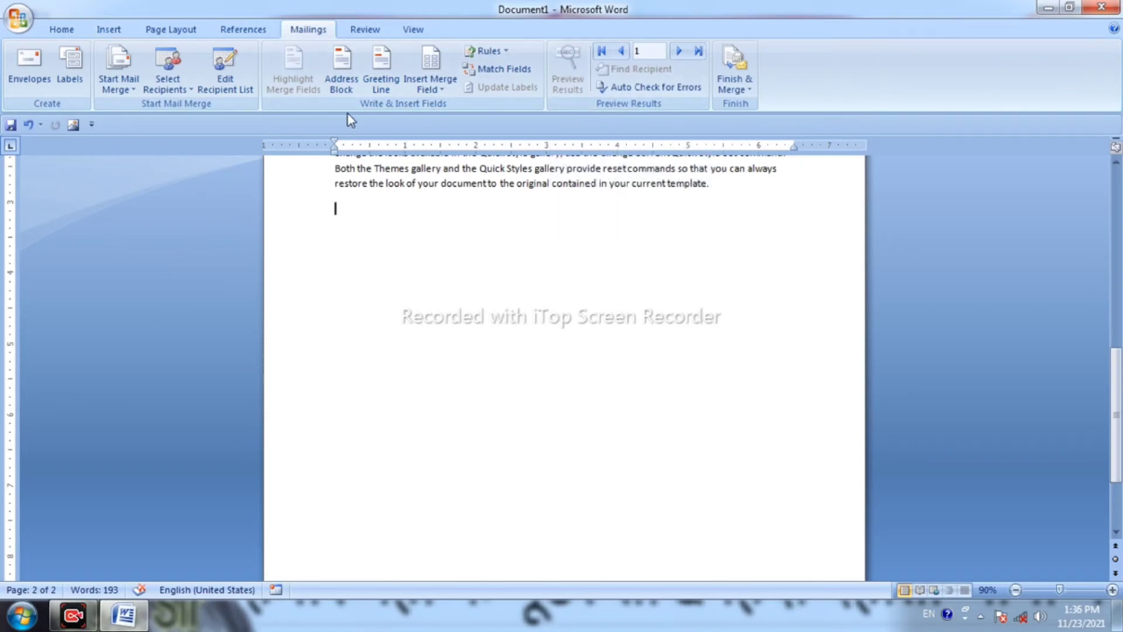
Step: Start an address block and compare the available recipient name formats
click(352, 61)
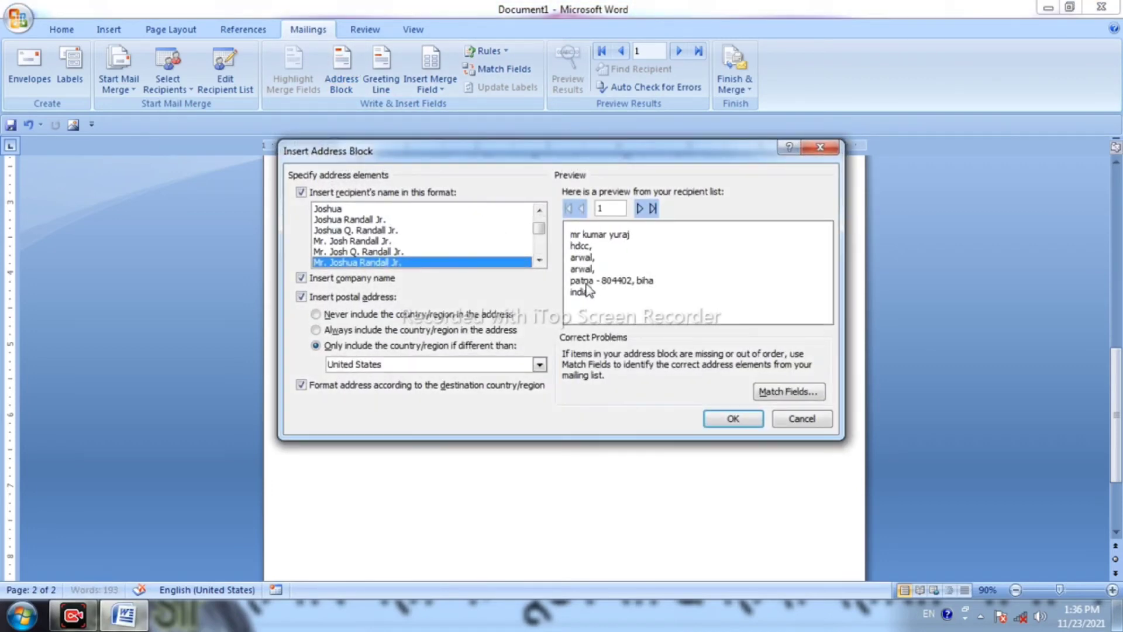
click(484, 240)
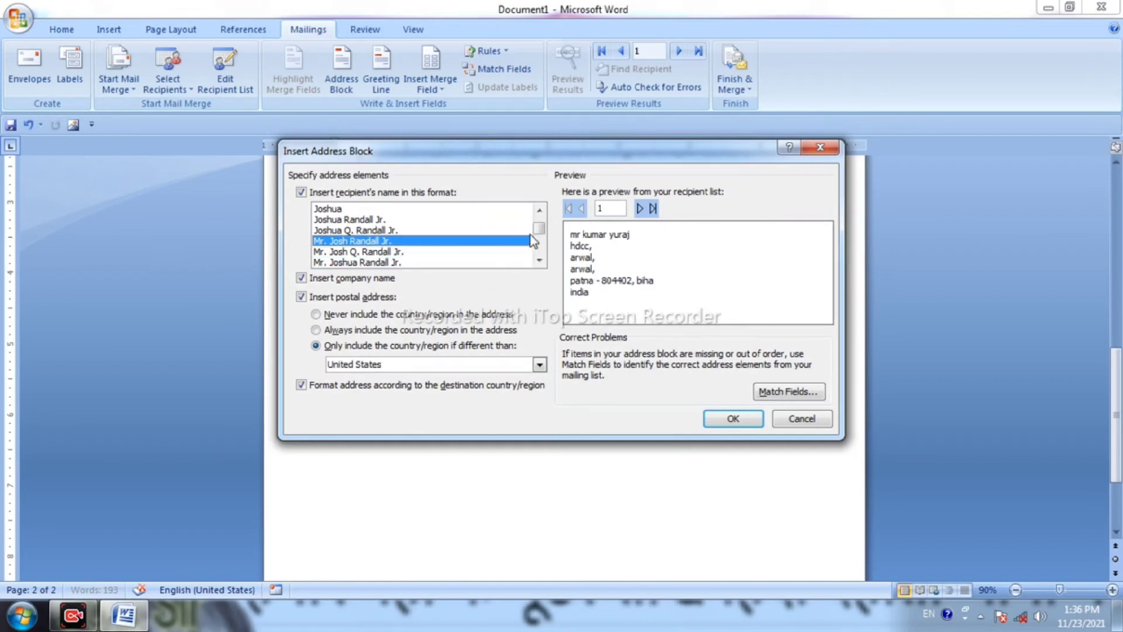
scroll(532, 241, down, 5)
click(484, 251)
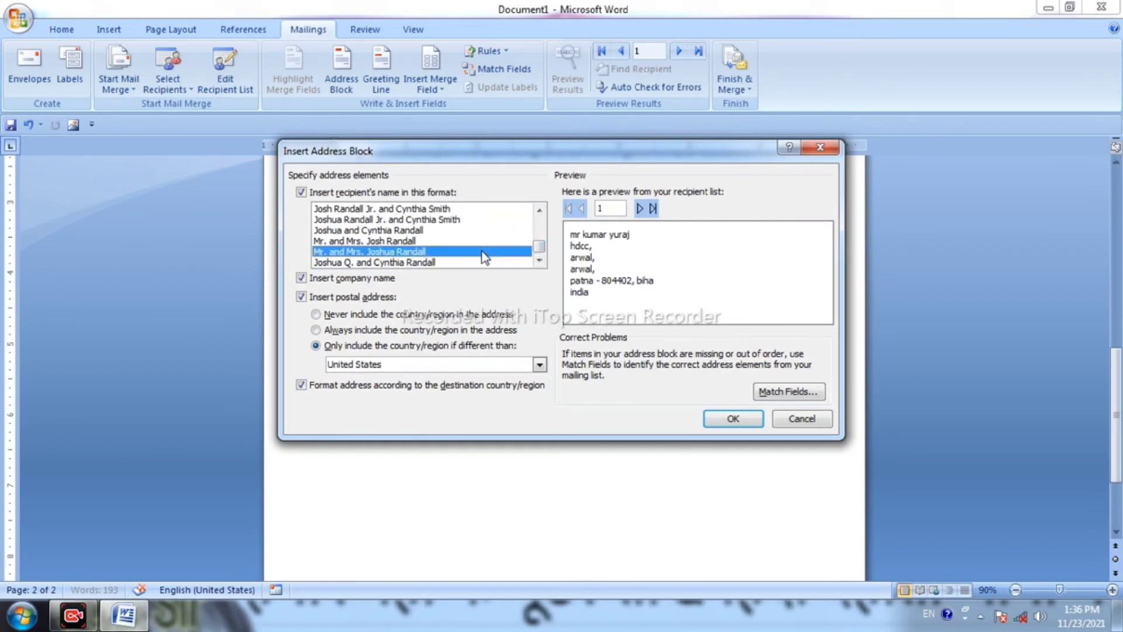
click(485, 241)
click(481, 221)
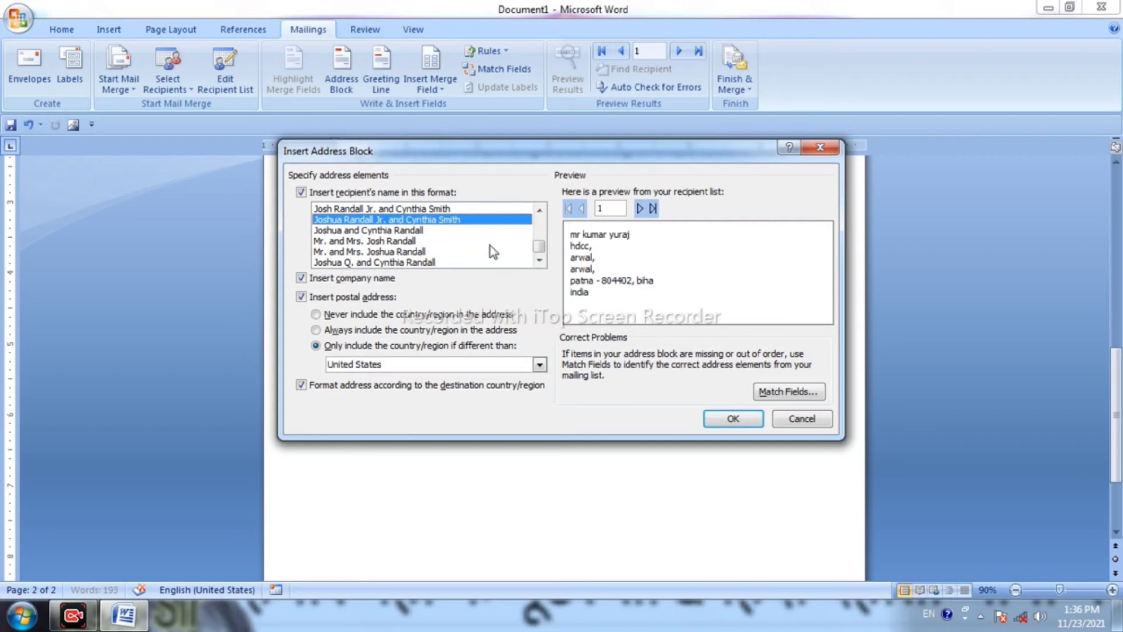
scroll(495, 247, up, 5)
click(464, 263)
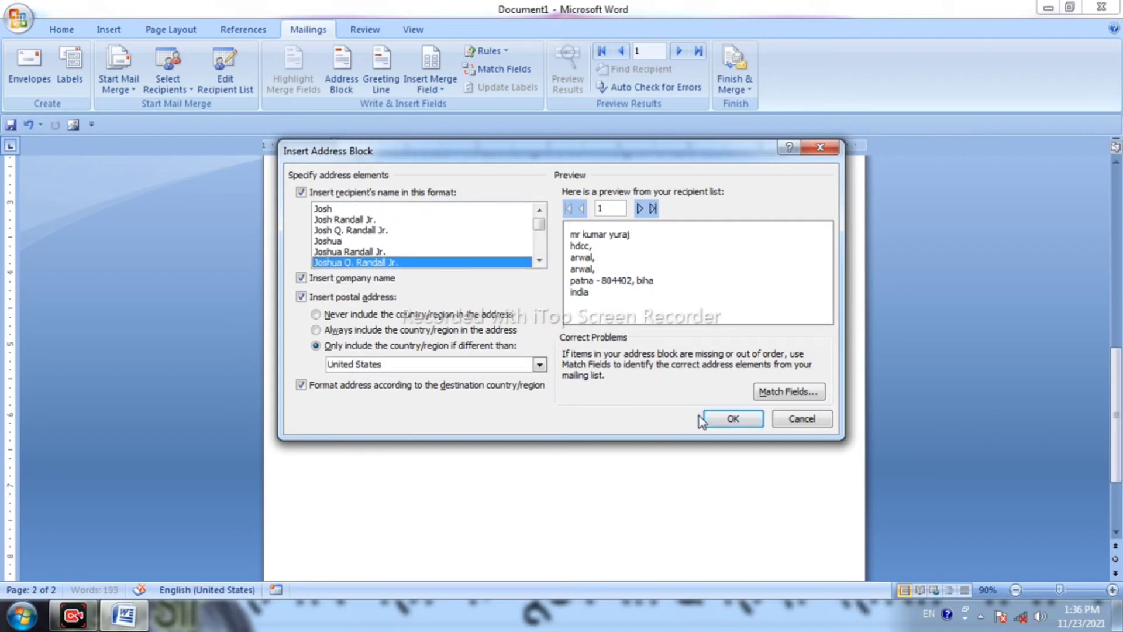
Step: Set the address block to omit the country when it is India
click(539, 365)
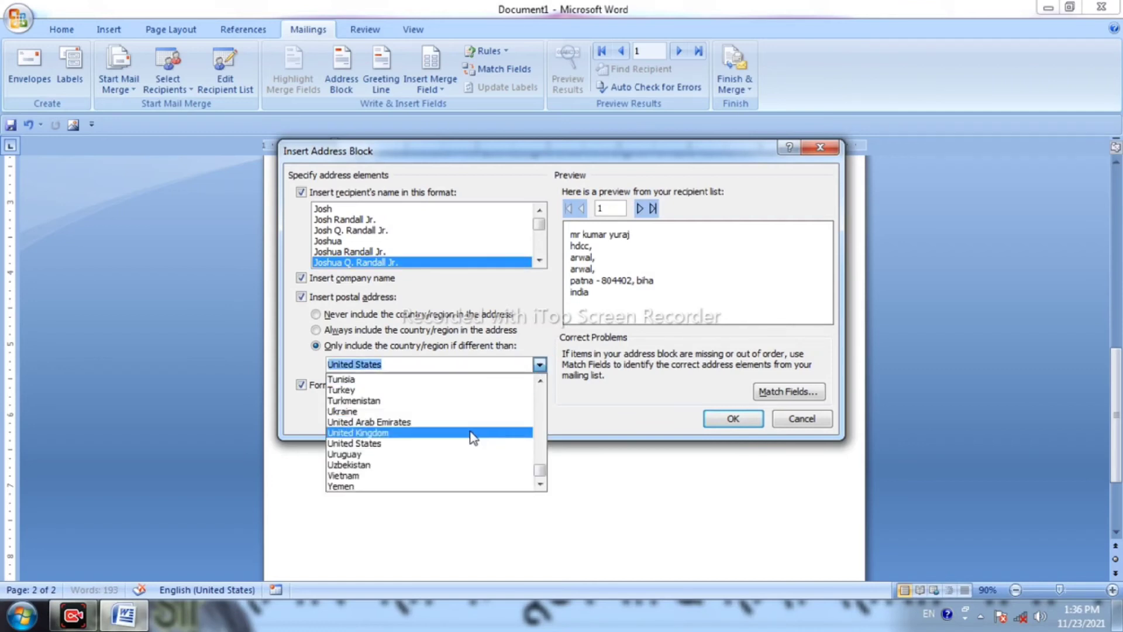
mouse_move(542, 478)
mouse_down()
mouse_move(537, 416)
mouse_move(538, 435)
mouse_up()
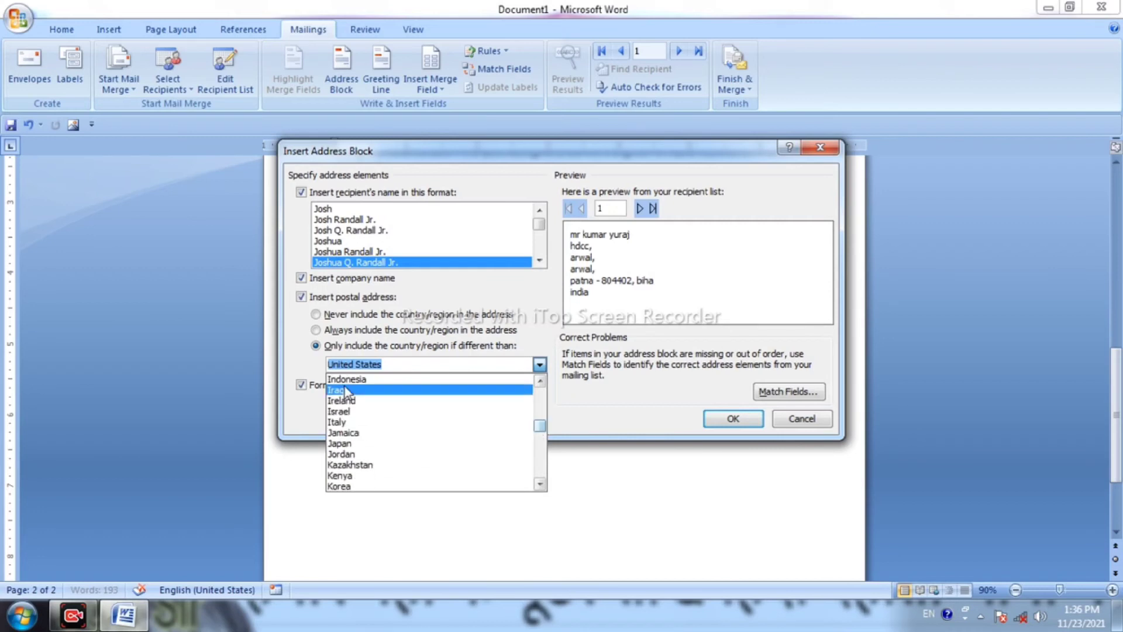
click(540, 484)
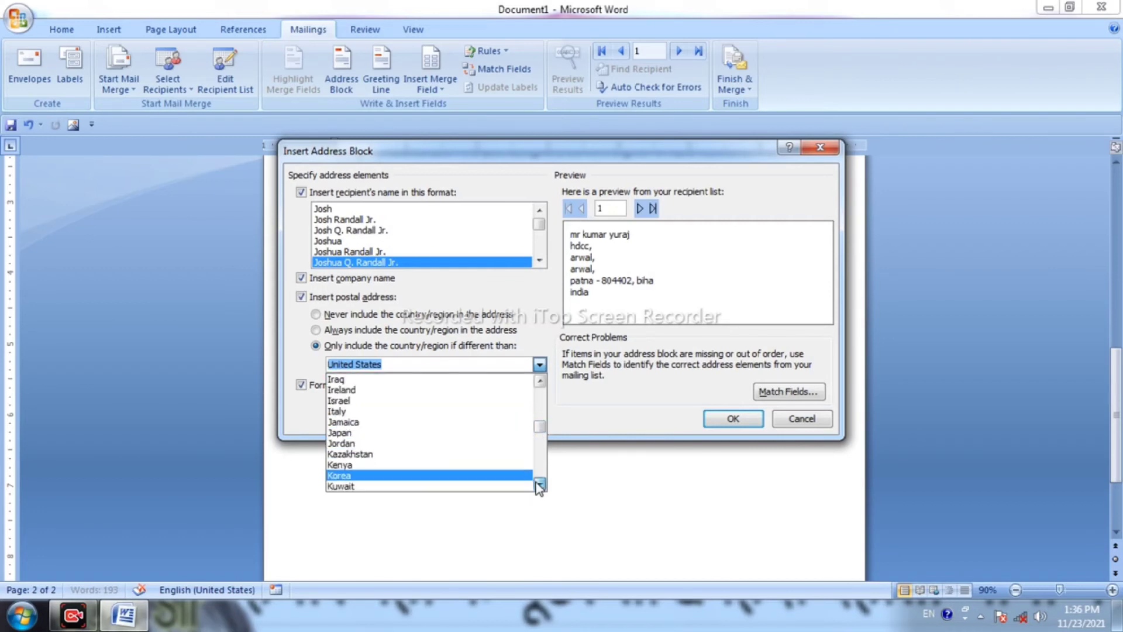
click(539, 484)
click(539, 484)
click(540, 484)
click(539, 381)
click(540, 381)
click(540, 381)
click(540, 381)
click(540, 381)
click(540, 380)
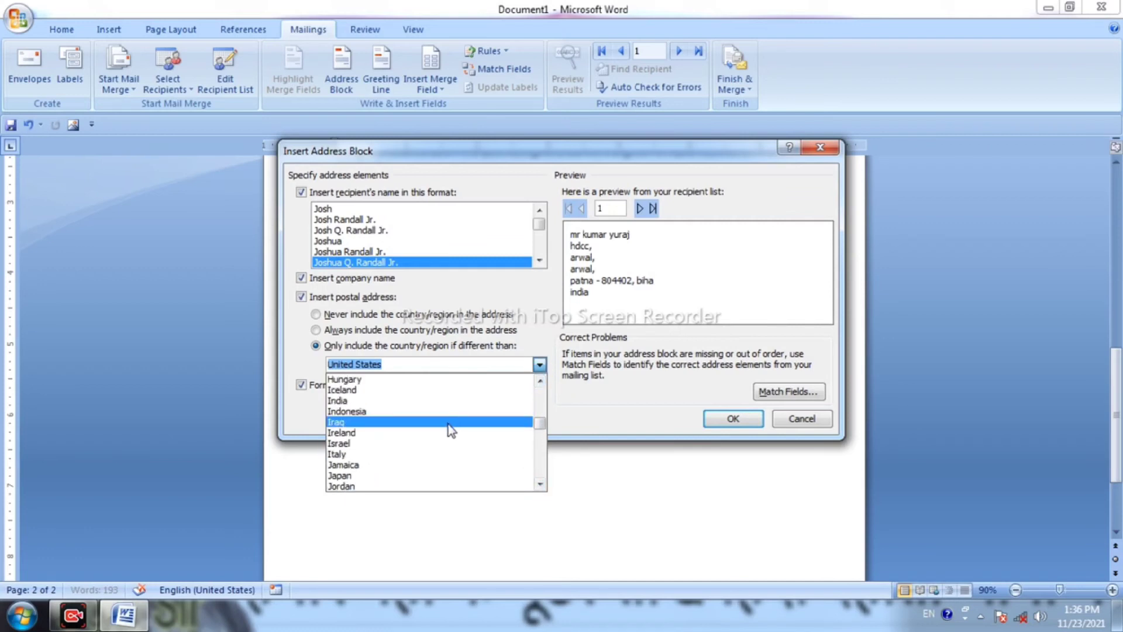
click(458, 401)
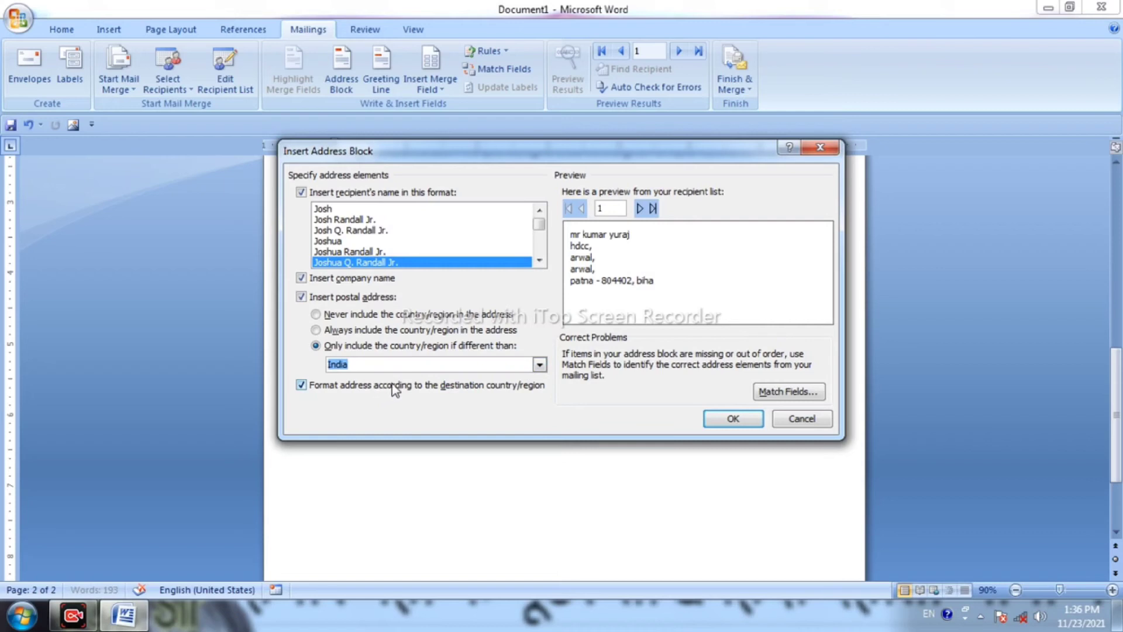
Step: Choose the 'Mr. and Mrs. Joshua Randall' name format and insert the «AddressBlock» field
click(450, 252)
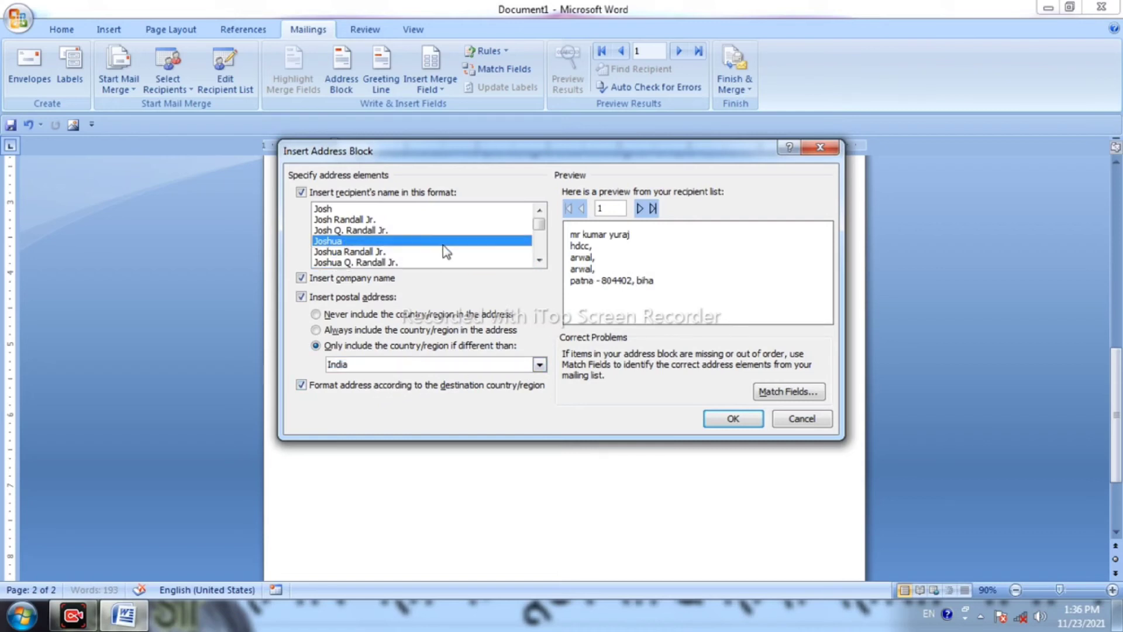
click(452, 262)
scroll(455, 257, down, 3)
click(453, 241)
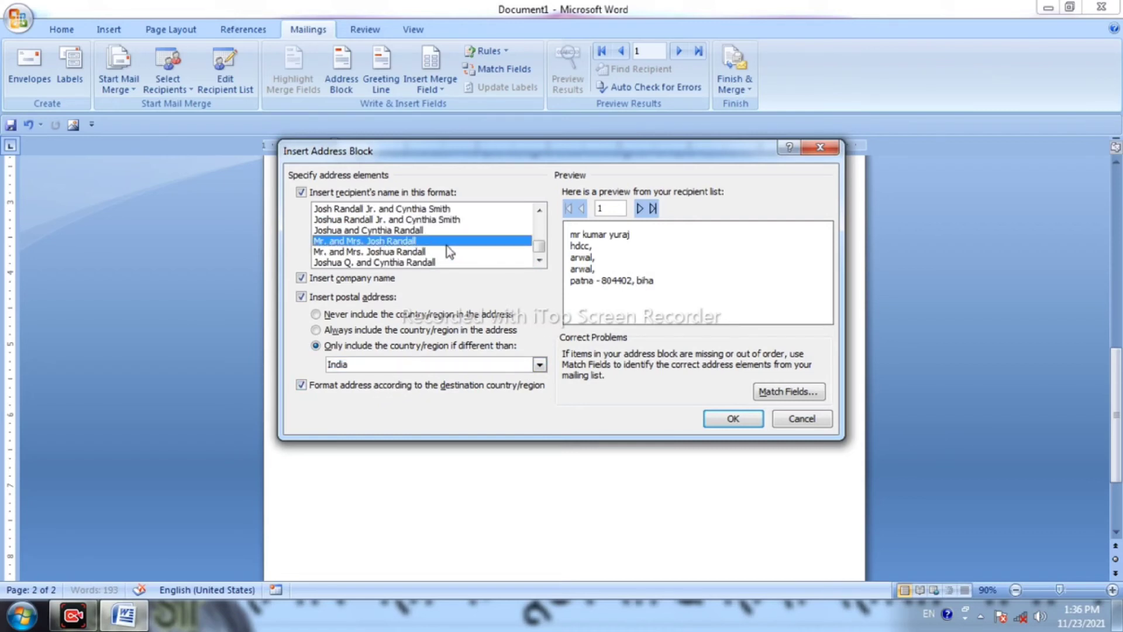
click(460, 252)
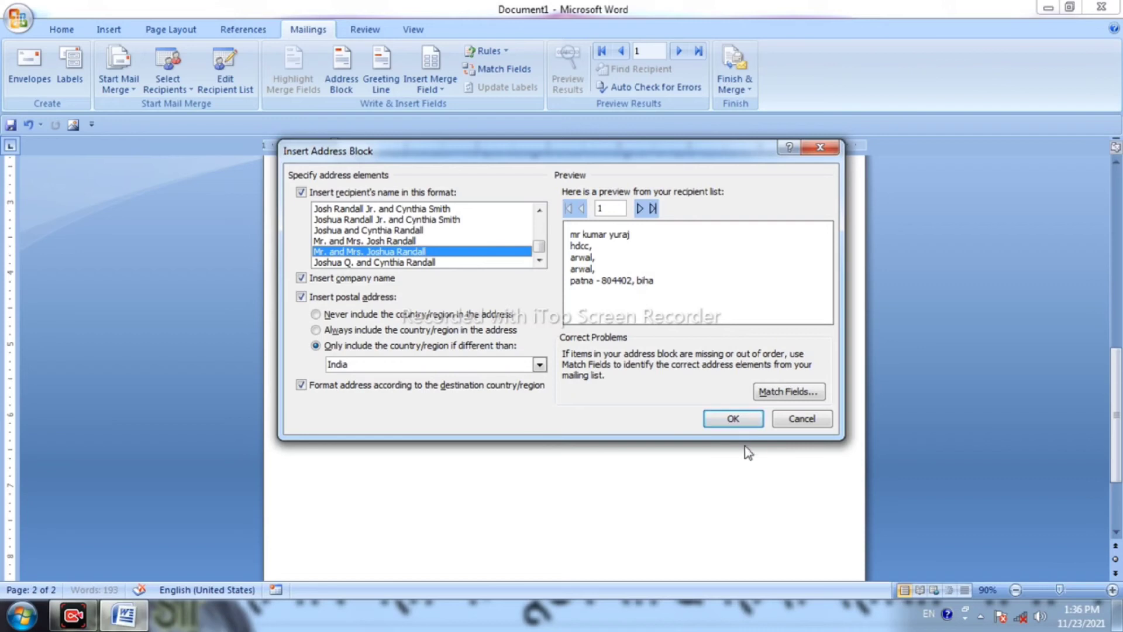
click(735, 421)
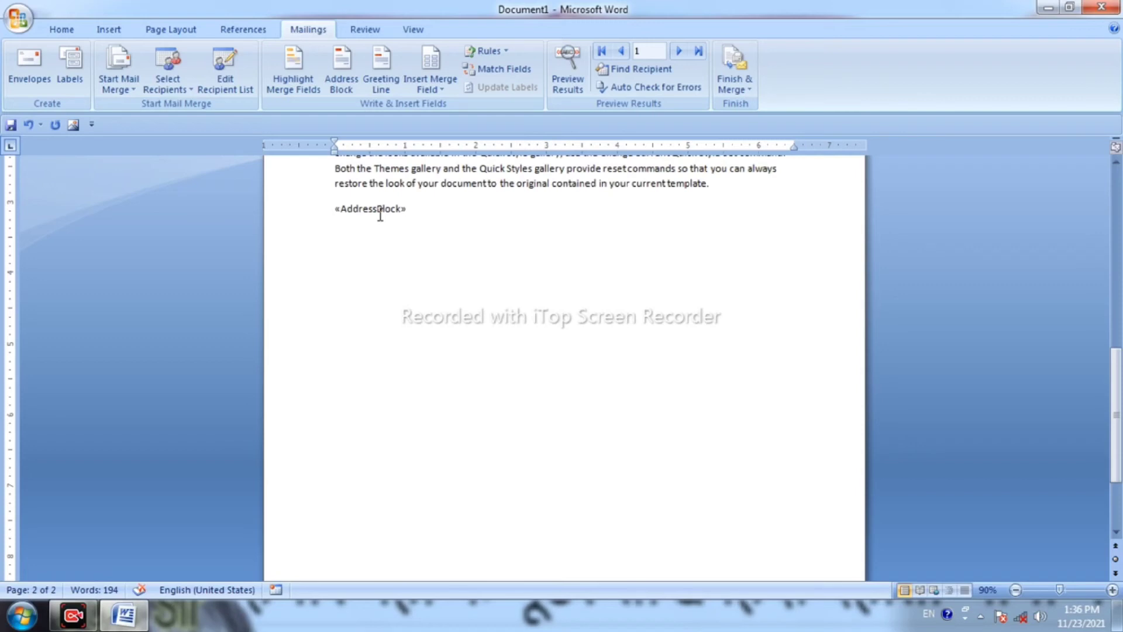
Step: Insert a greeting line starting 'To', ending with a colon, with 'Dear Sir or Madam,' fallback
key(Return)
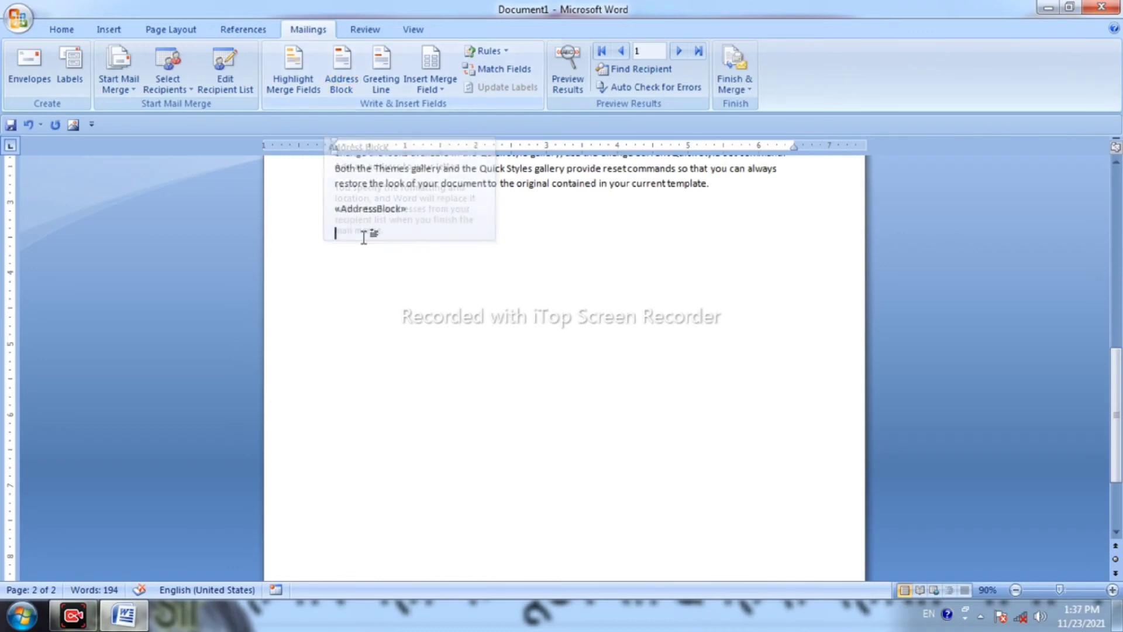
click(377, 86)
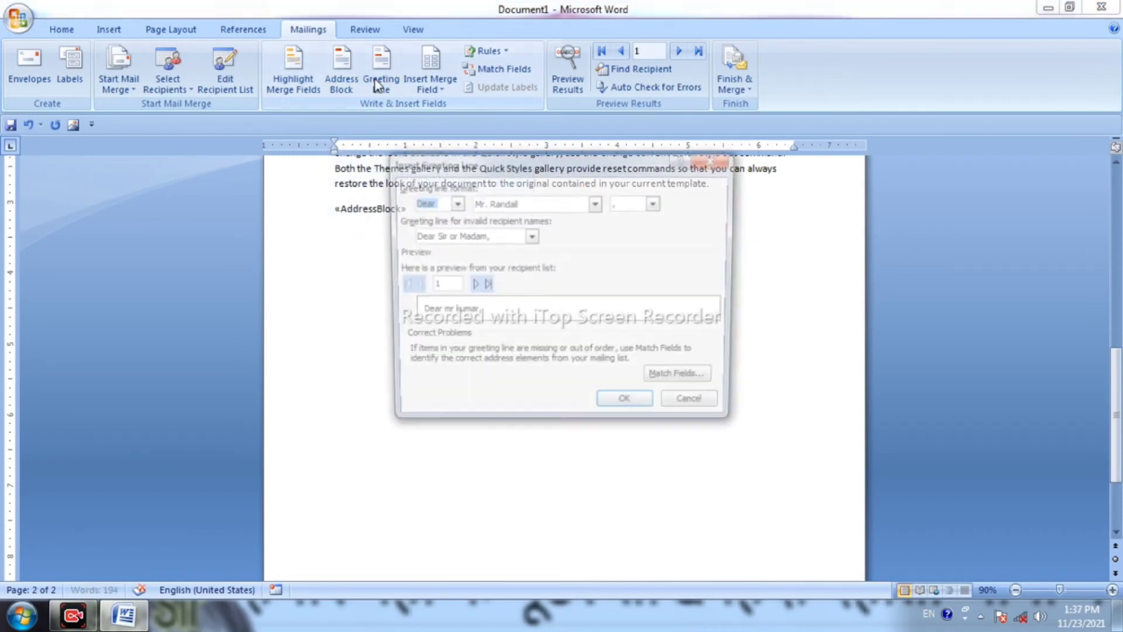
click(453, 202)
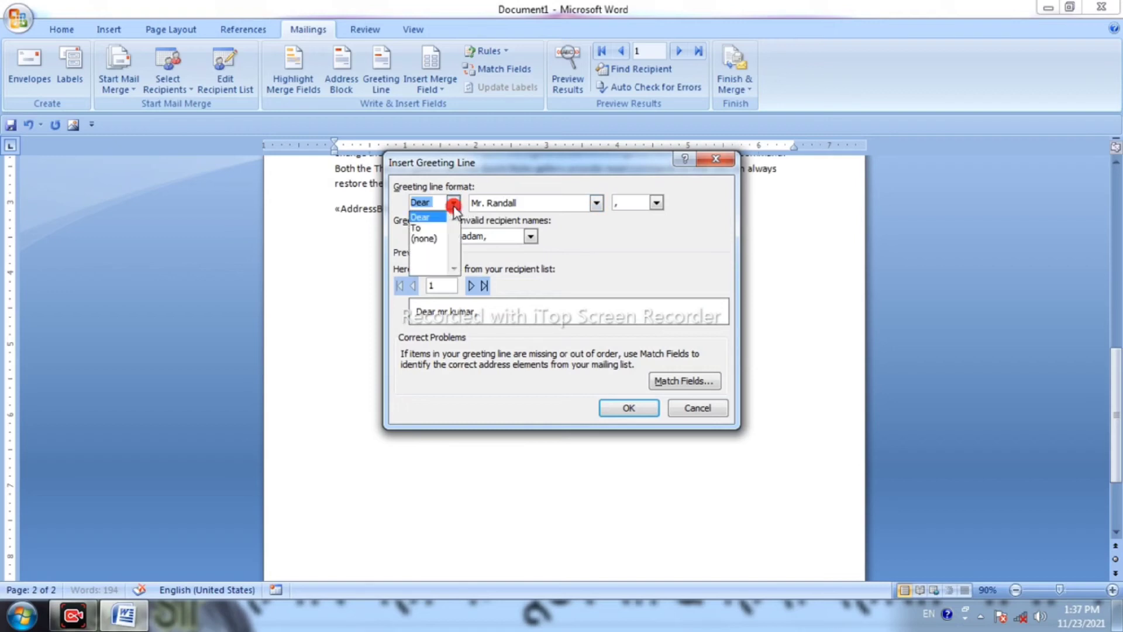
click(438, 228)
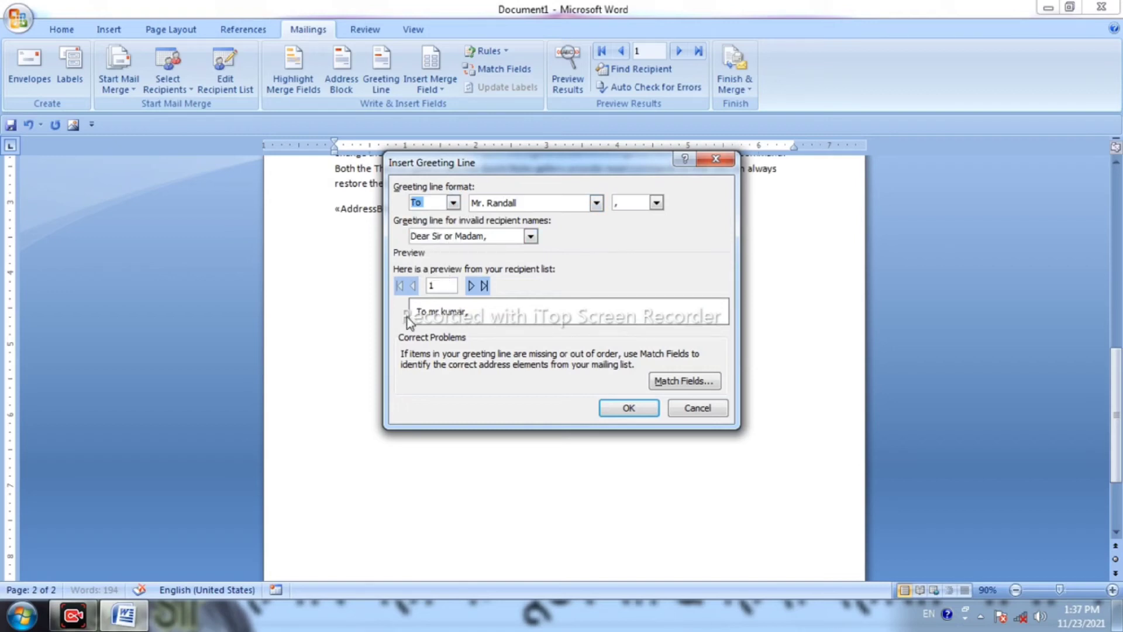
click(531, 235)
click(497, 261)
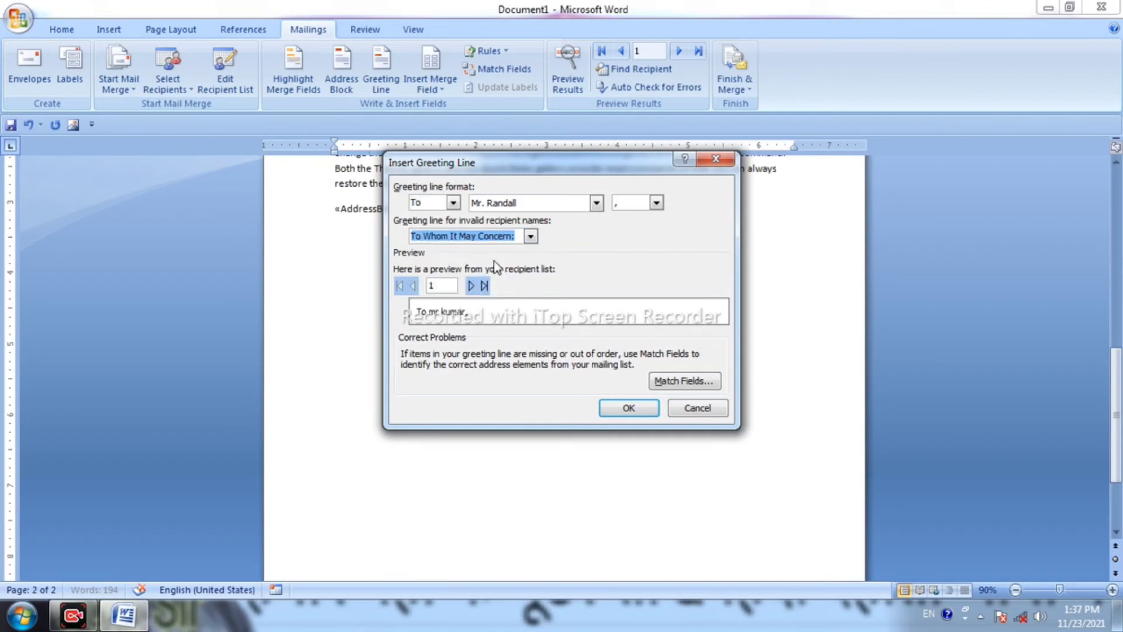
click(531, 236)
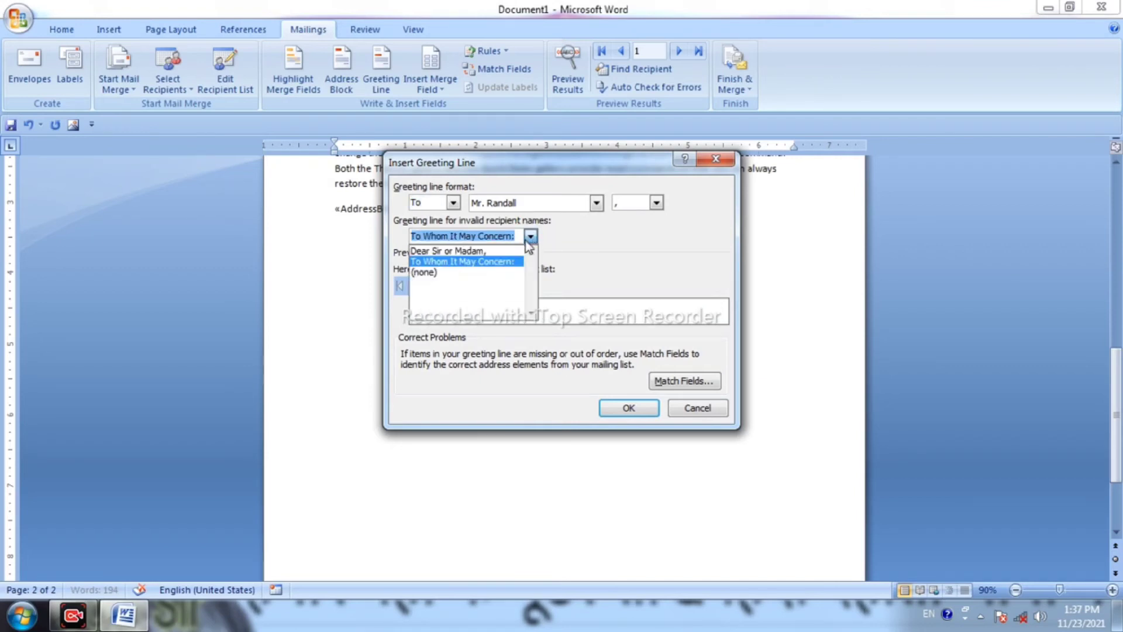
click(495, 245)
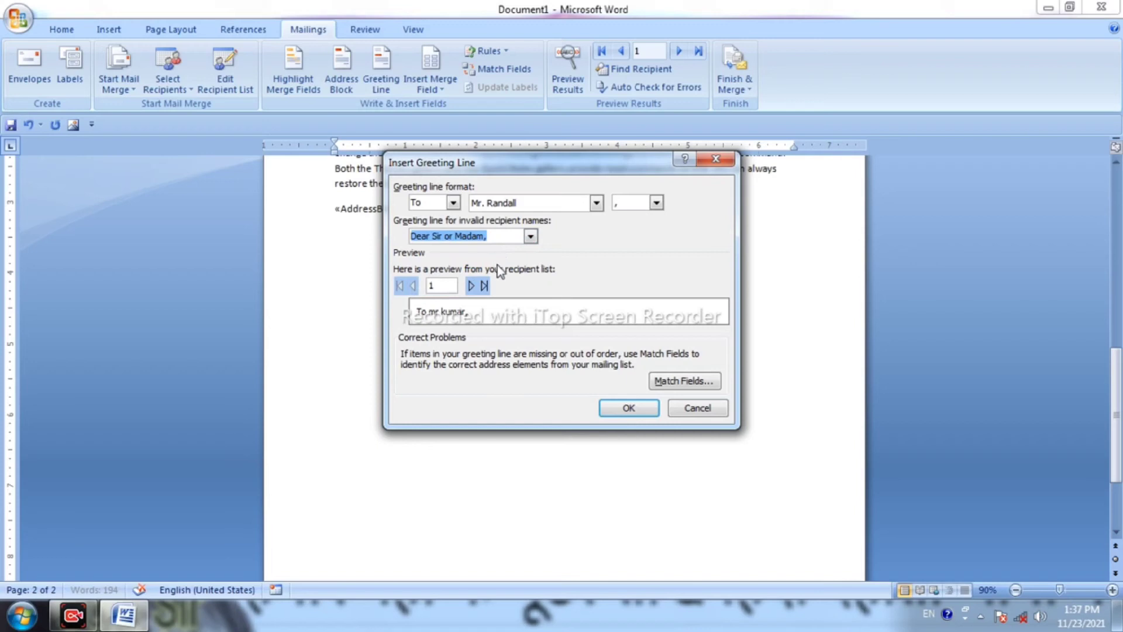
click(655, 206)
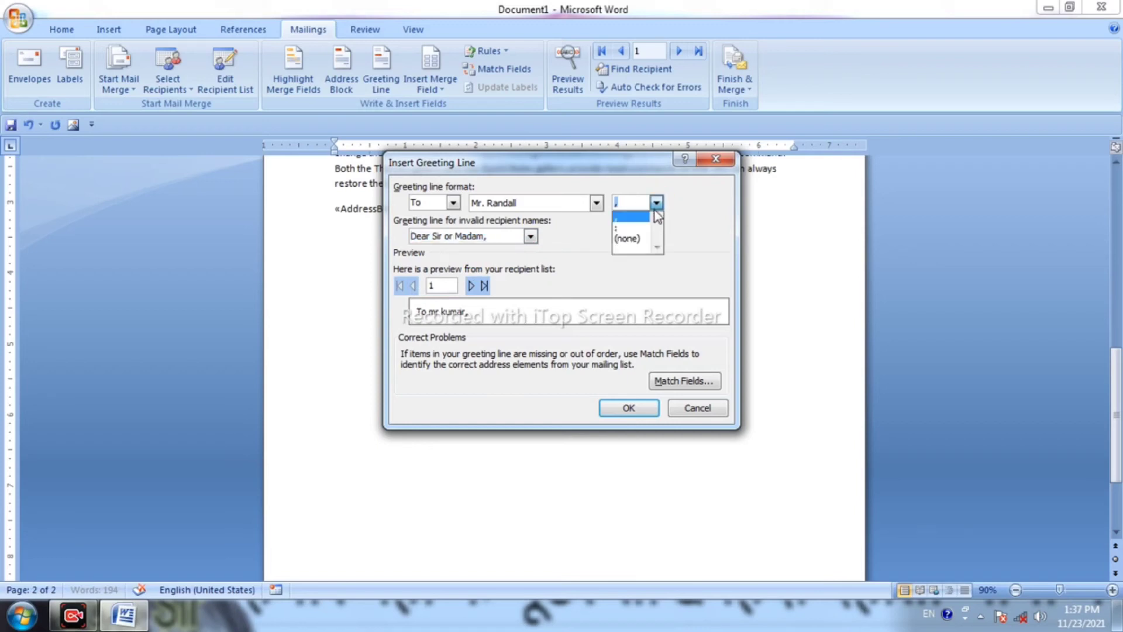
click(634, 226)
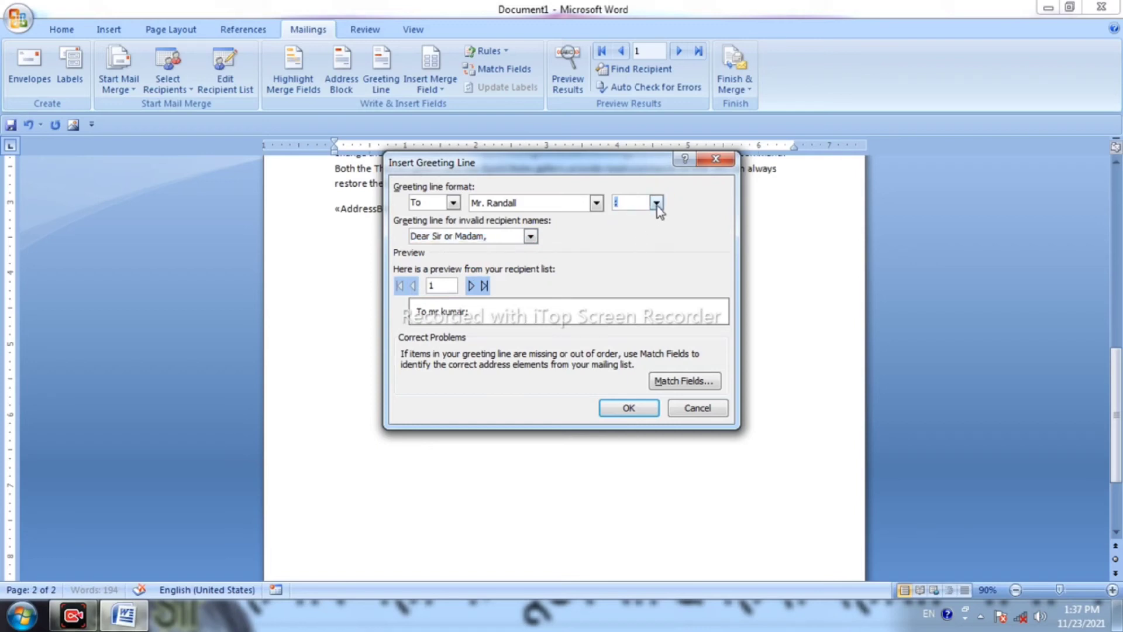
click(629, 408)
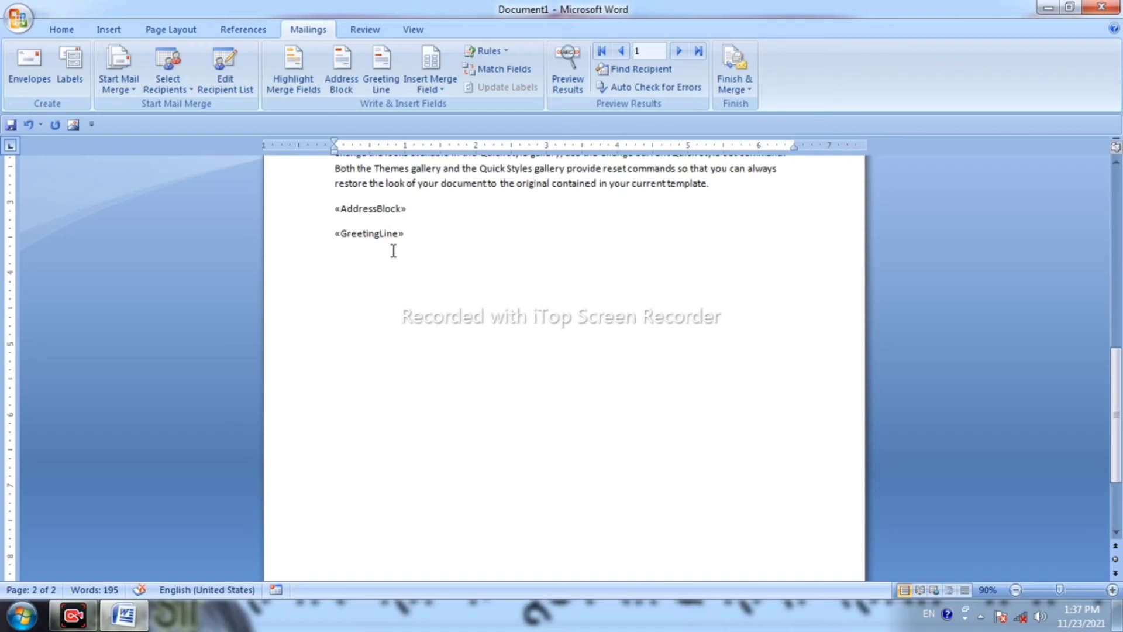
key(Return)
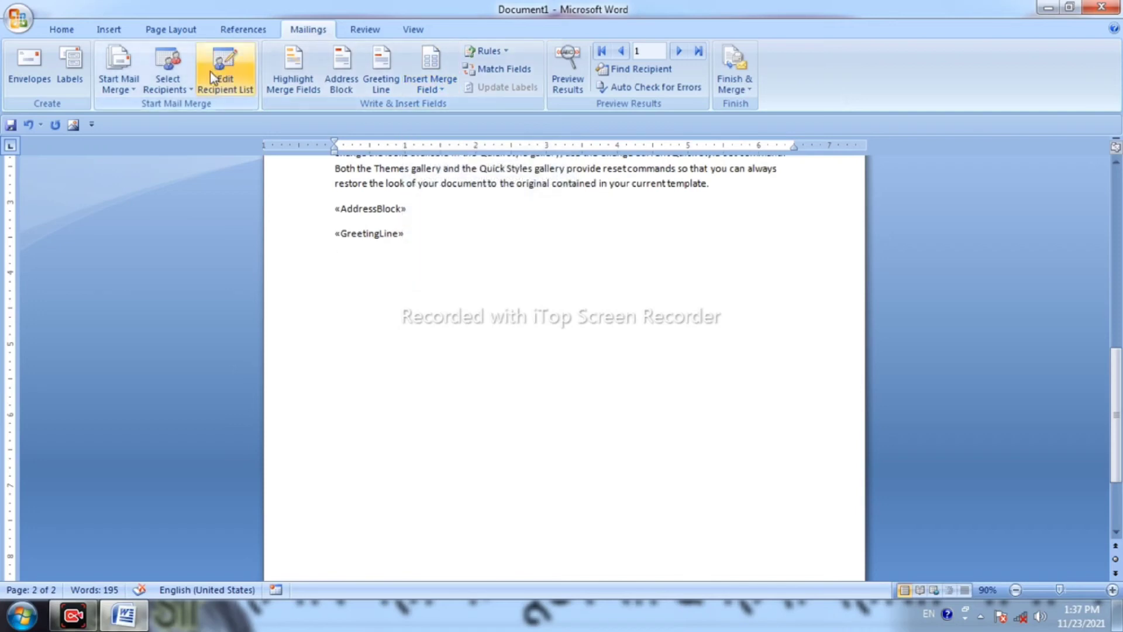
Step: Insert the First_Name and Last_Name merge fields, then the State field on the line below
click(423, 93)
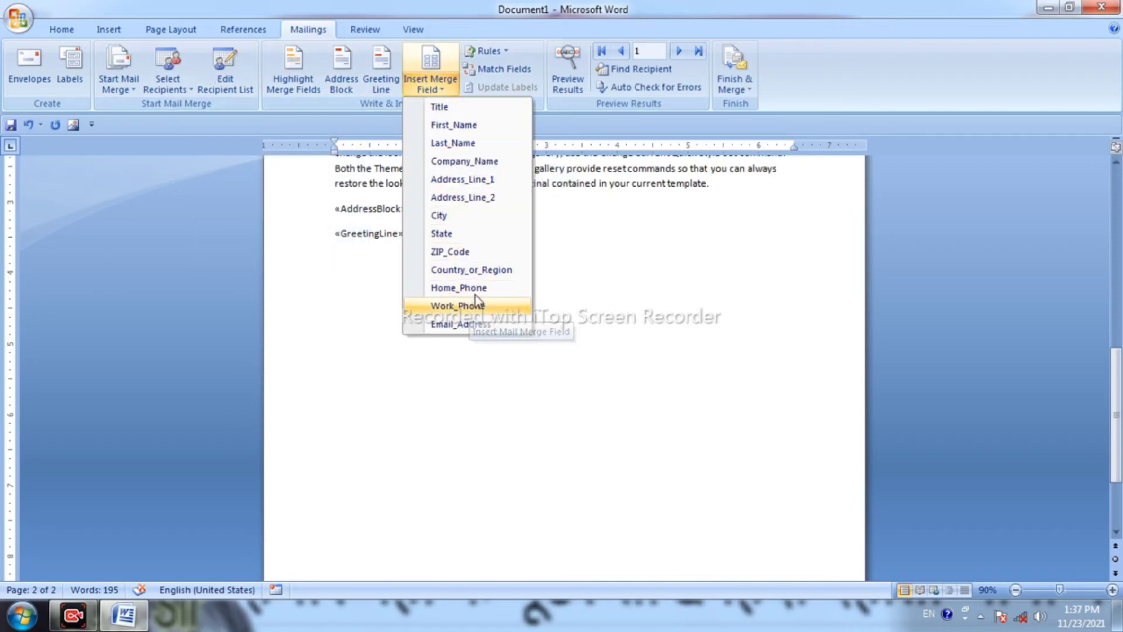
click(490, 131)
click(433, 78)
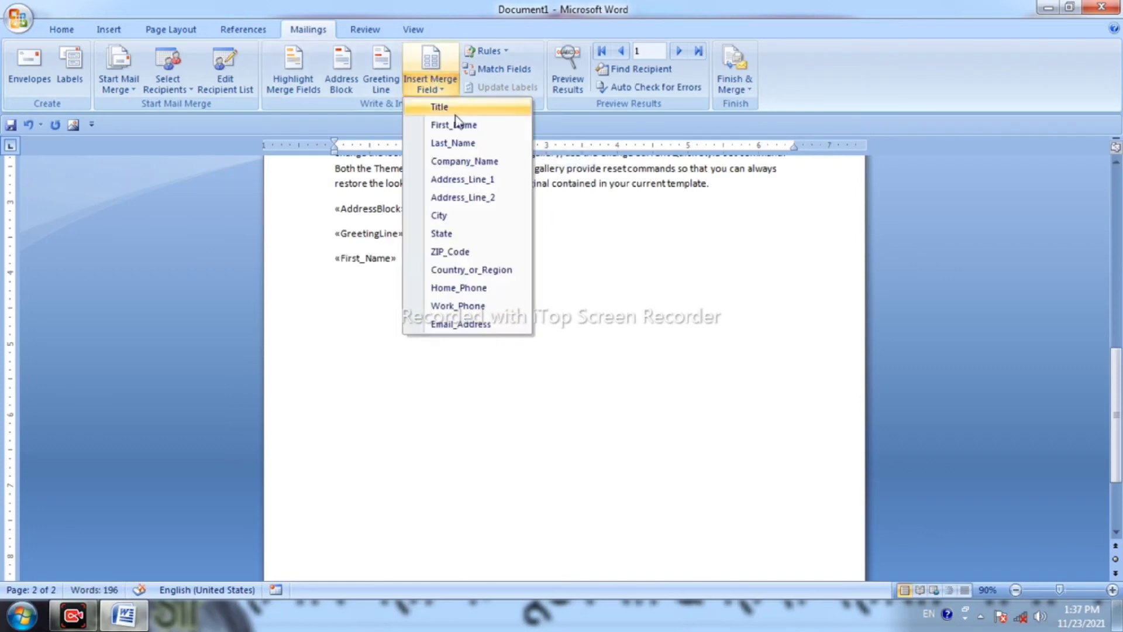
click(459, 142)
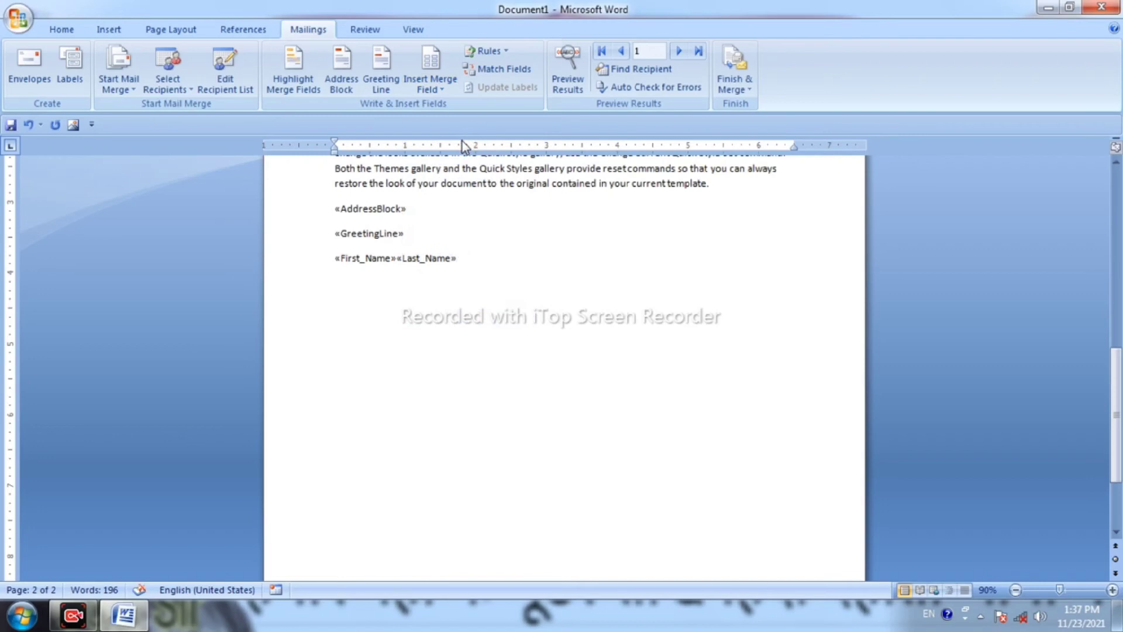
click(445, 90)
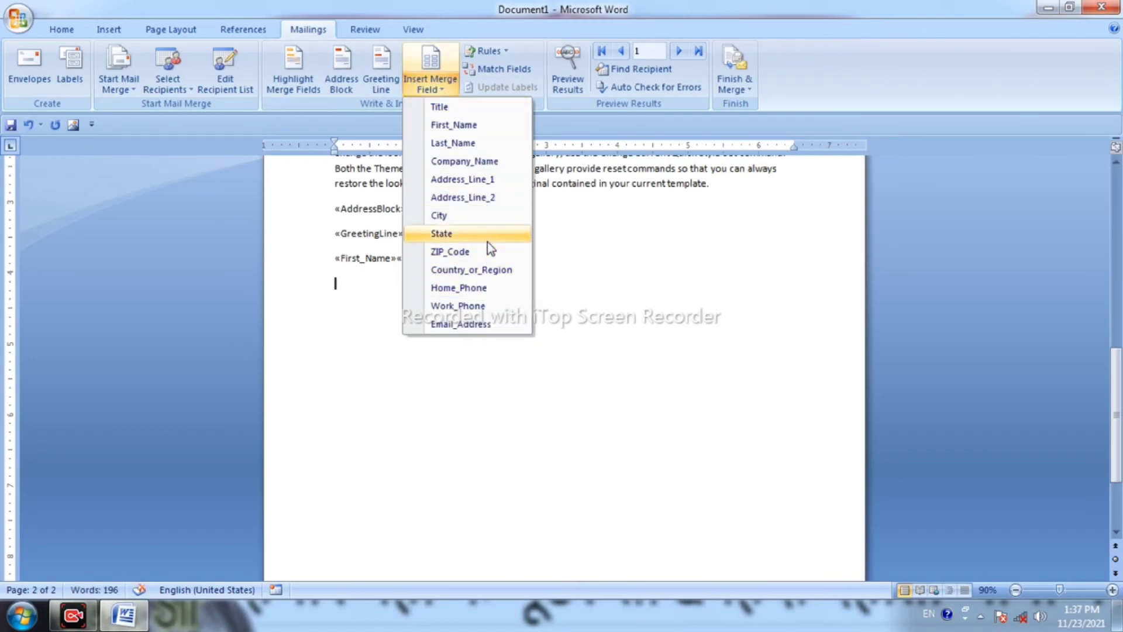
click(488, 239)
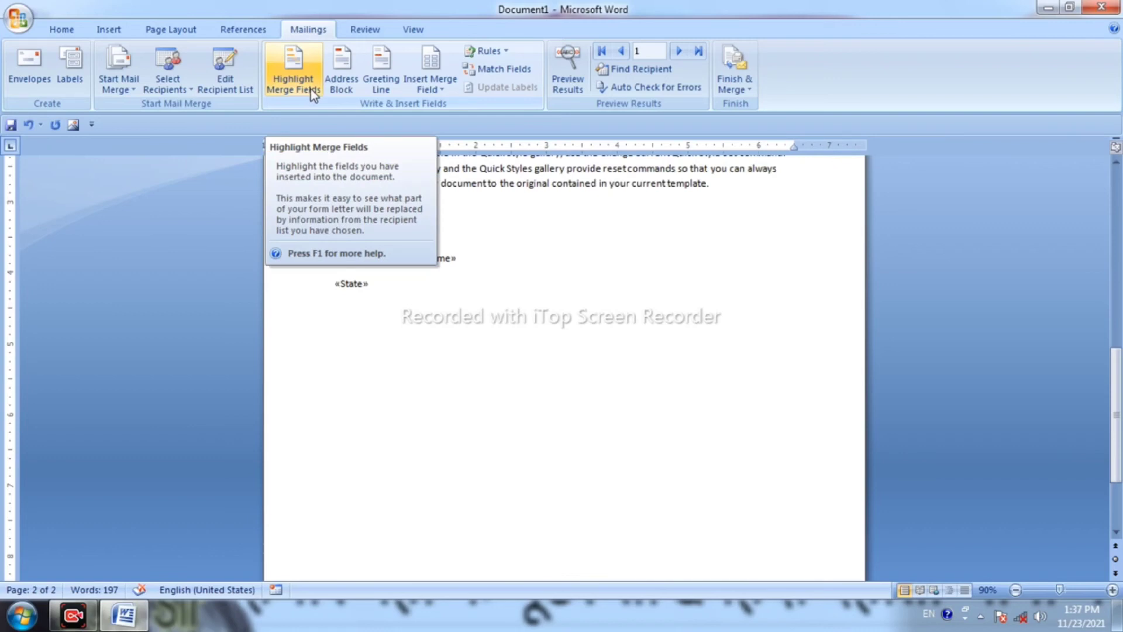
scroll(430, 176, up, 2)
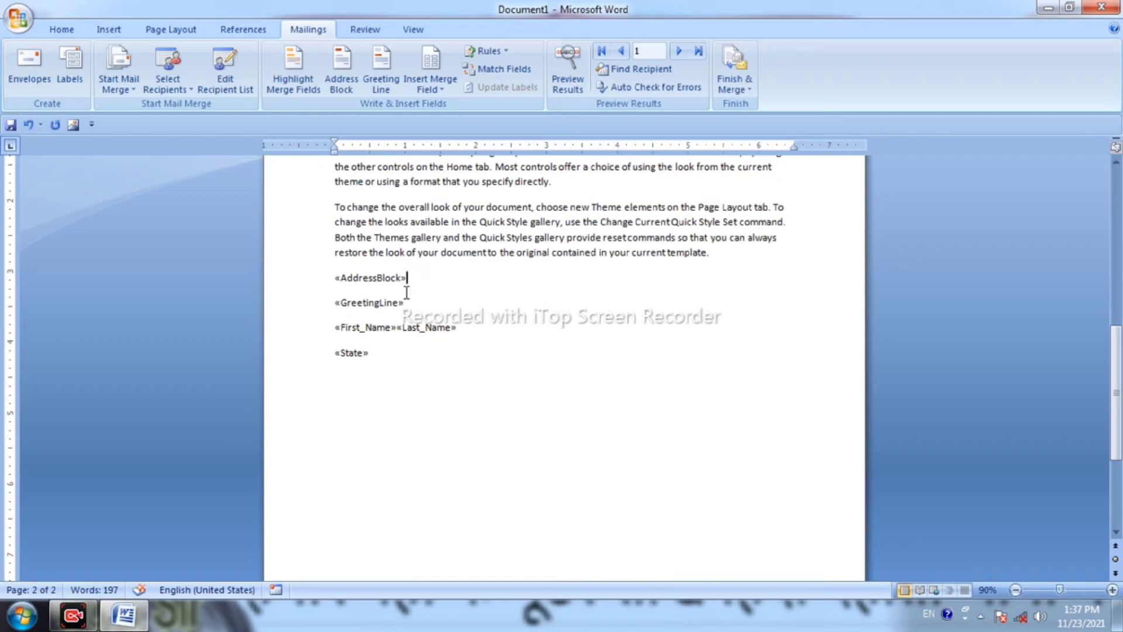
click(367, 278)
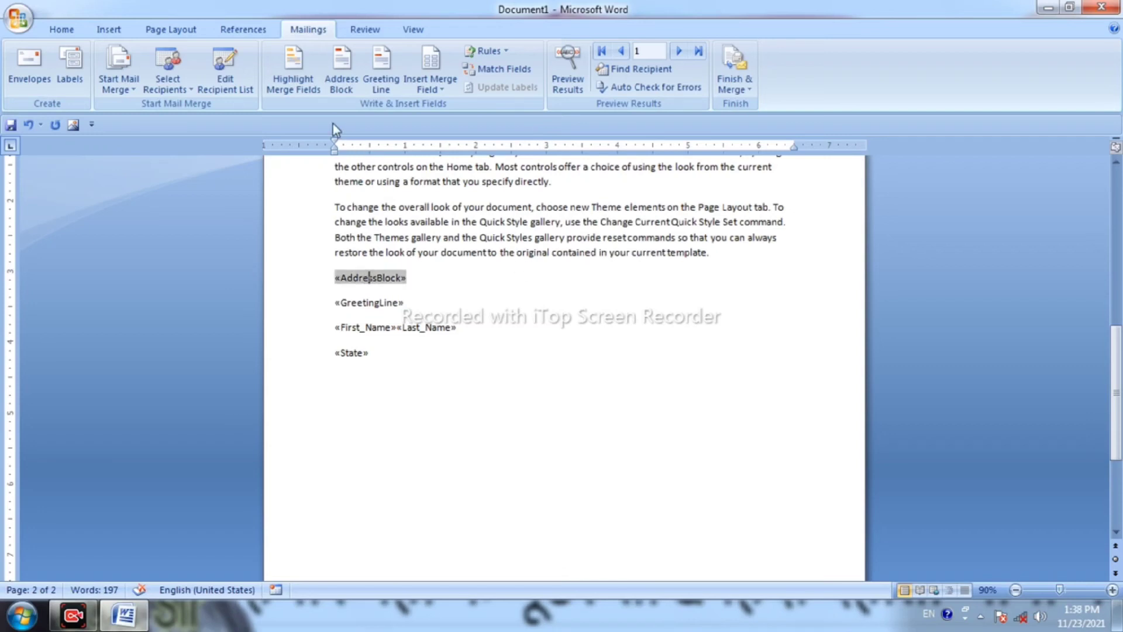
click(296, 75)
click(559, 372)
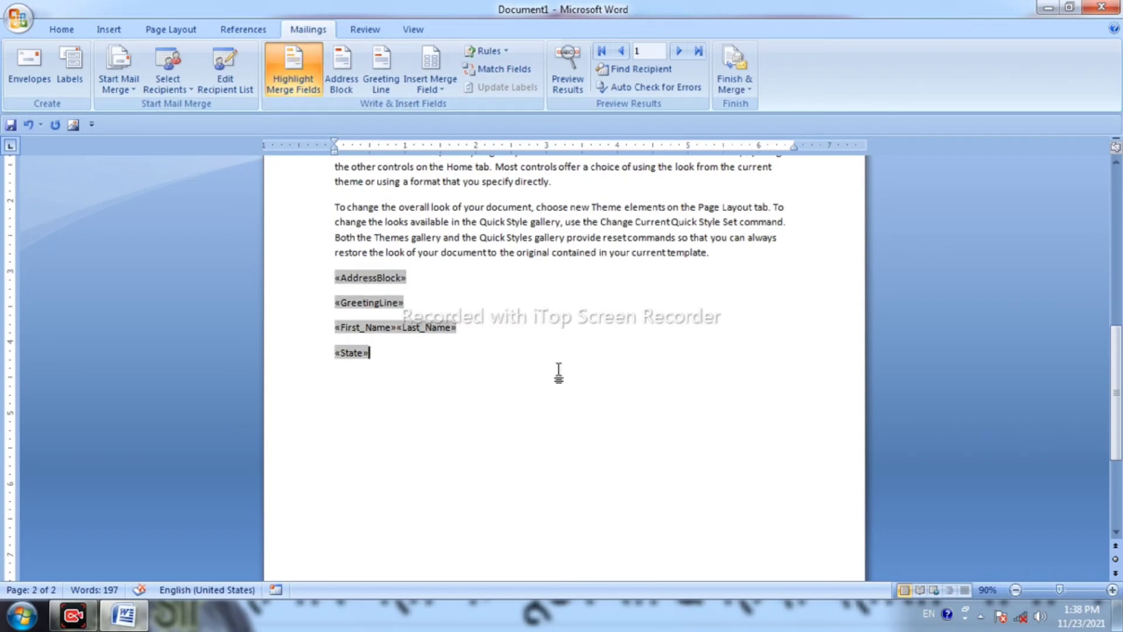
click(304, 85)
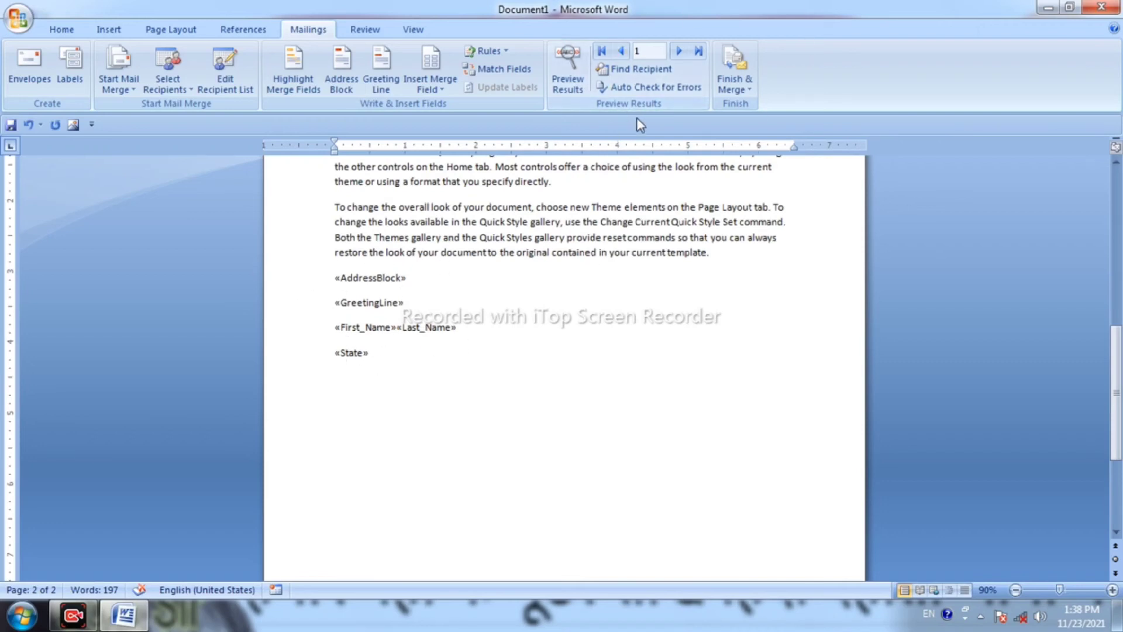
Step: Turn on Preview Results and briefly toggle shading of the merged data
click(570, 82)
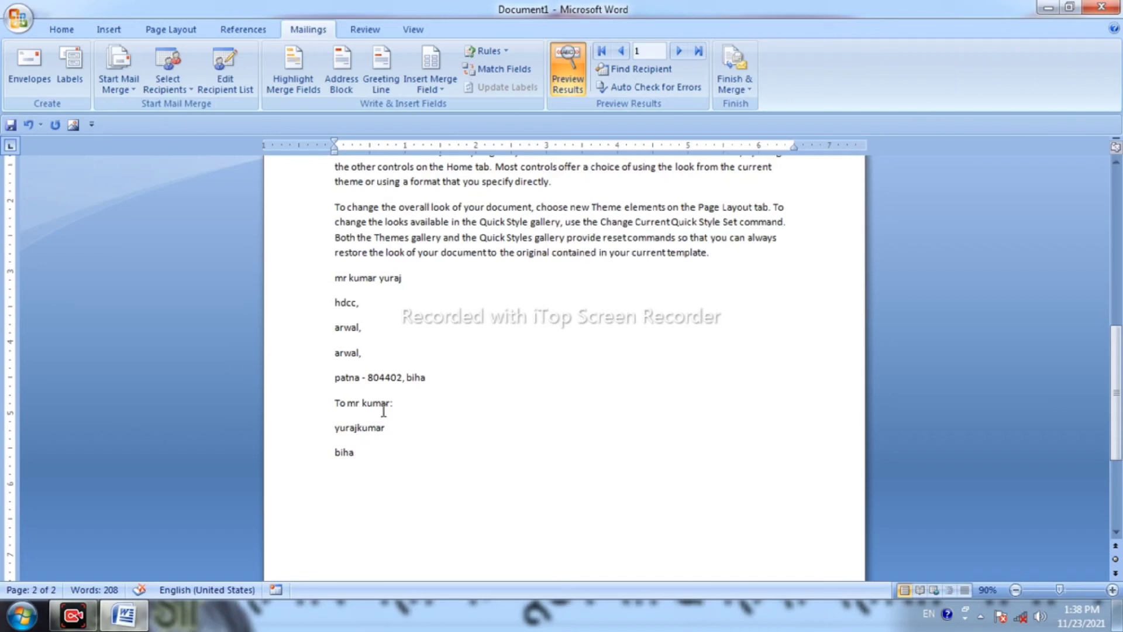
click(294, 80)
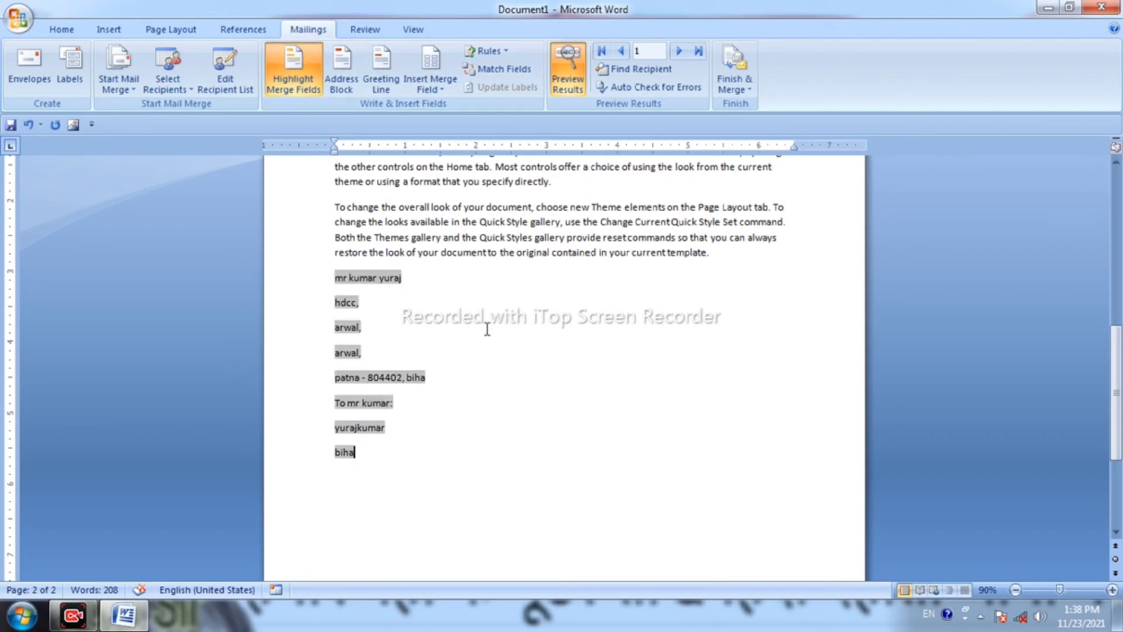
scroll(487, 329, up, 2)
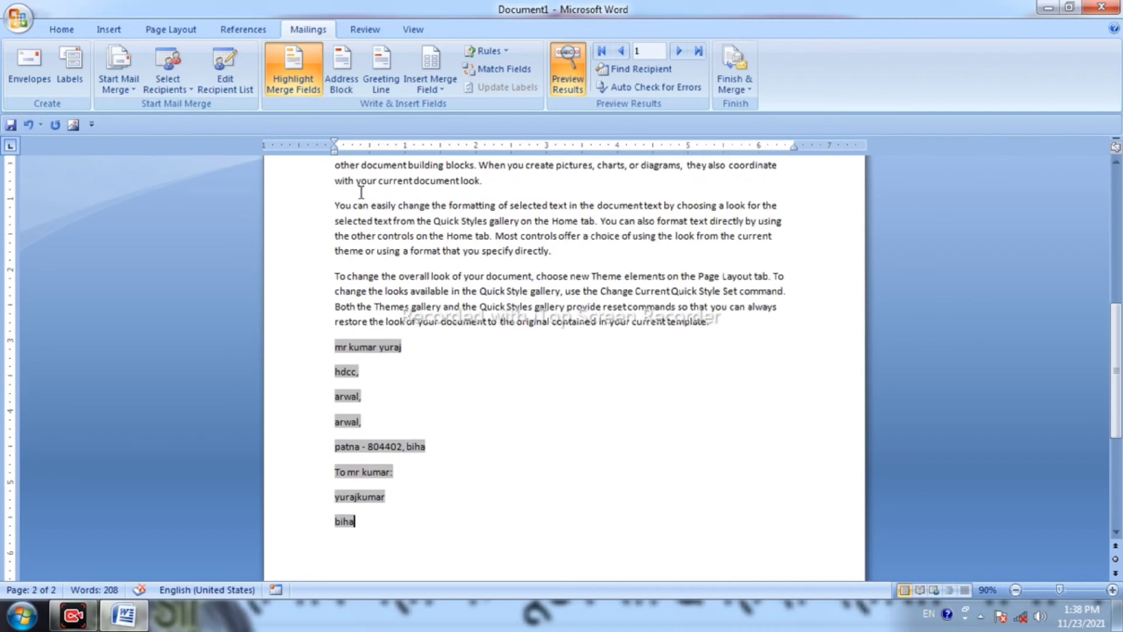
click(307, 80)
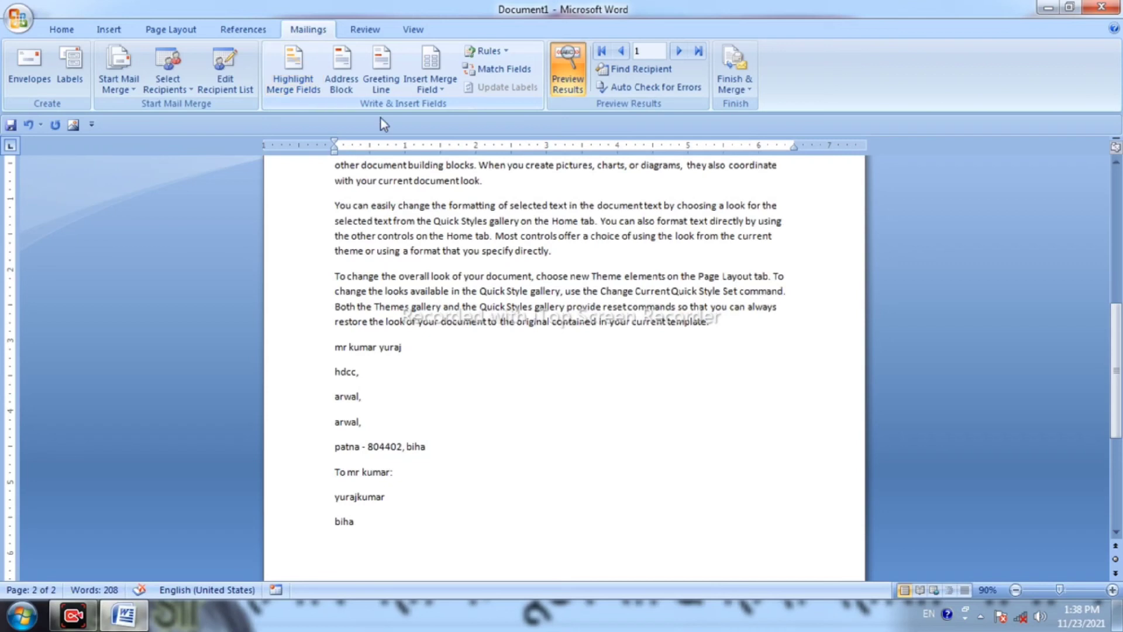
Step: Browse through the recipient records and settle on record 2
click(678, 52)
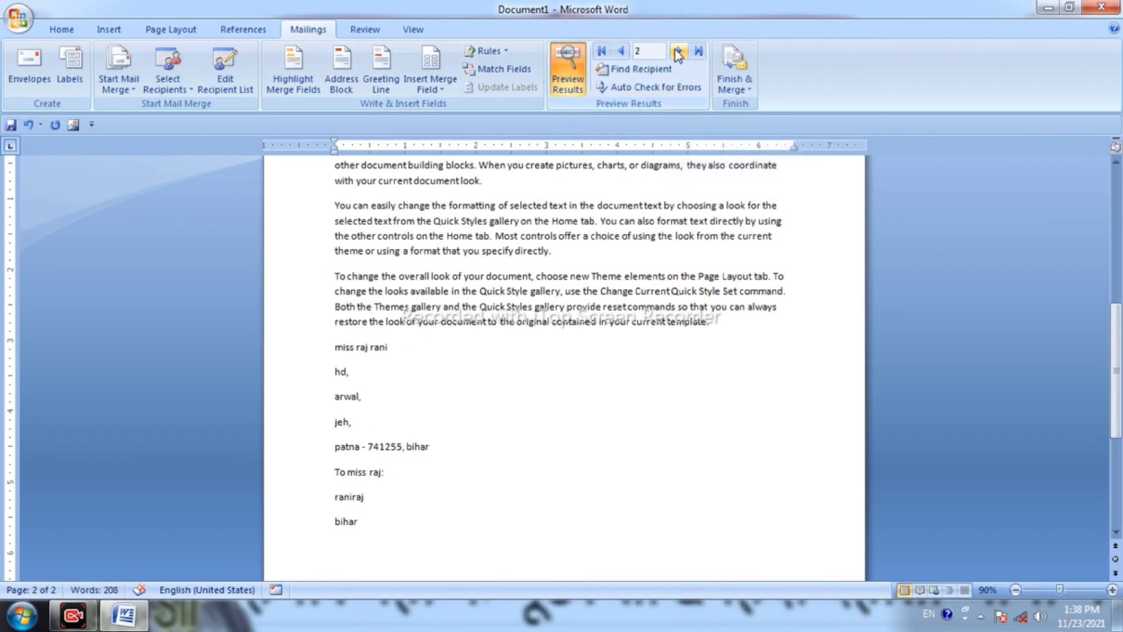
click(678, 52)
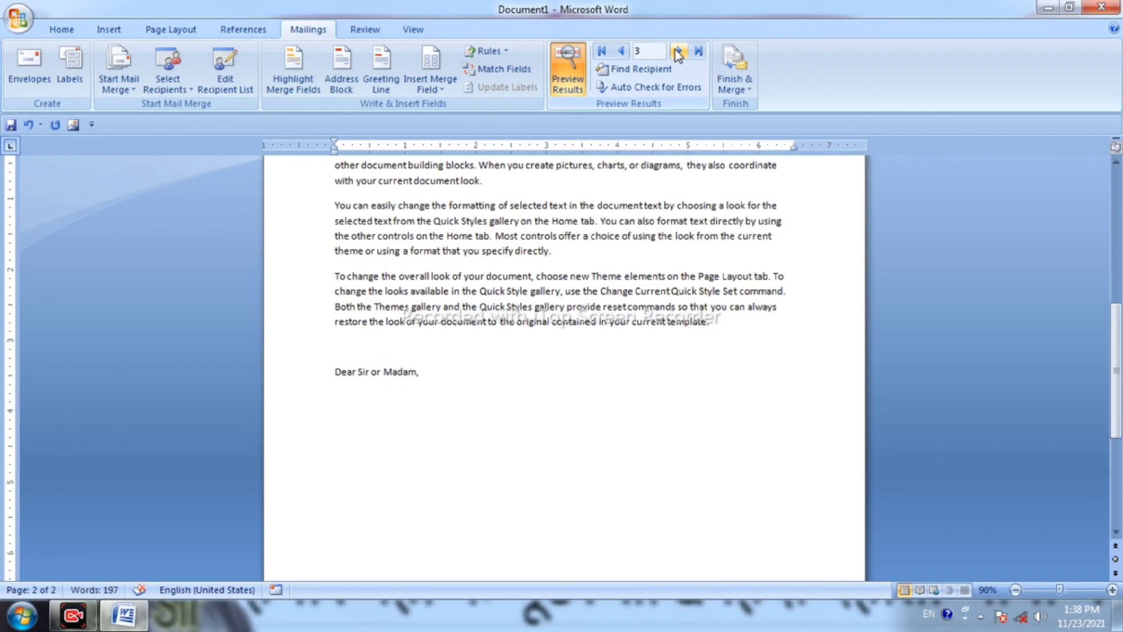
click(621, 52)
click(621, 52)
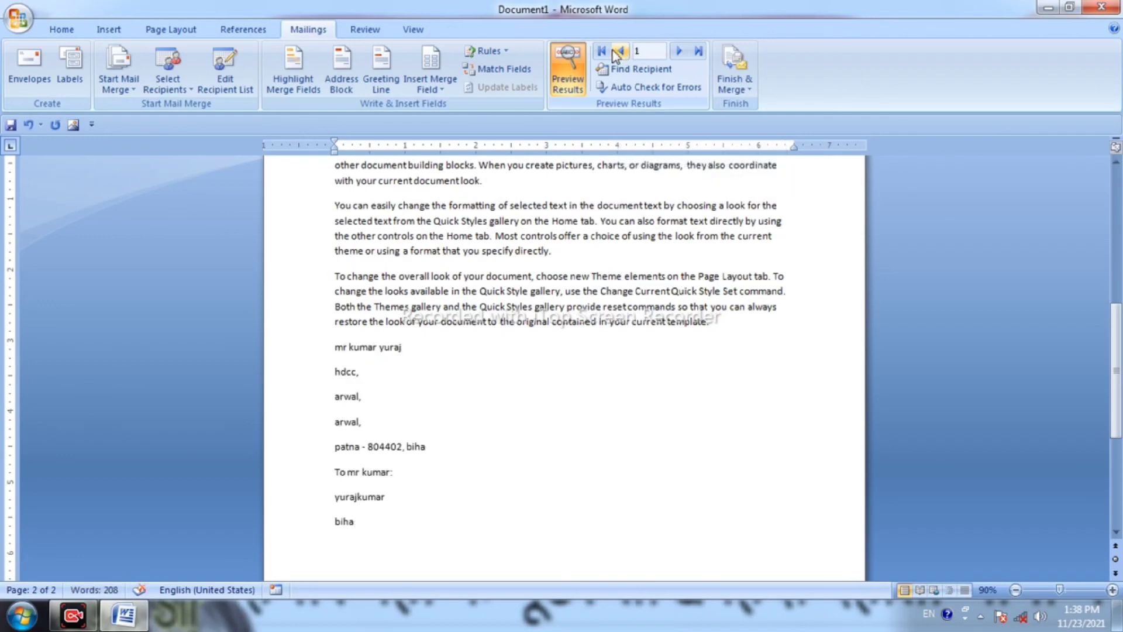
click(601, 51)
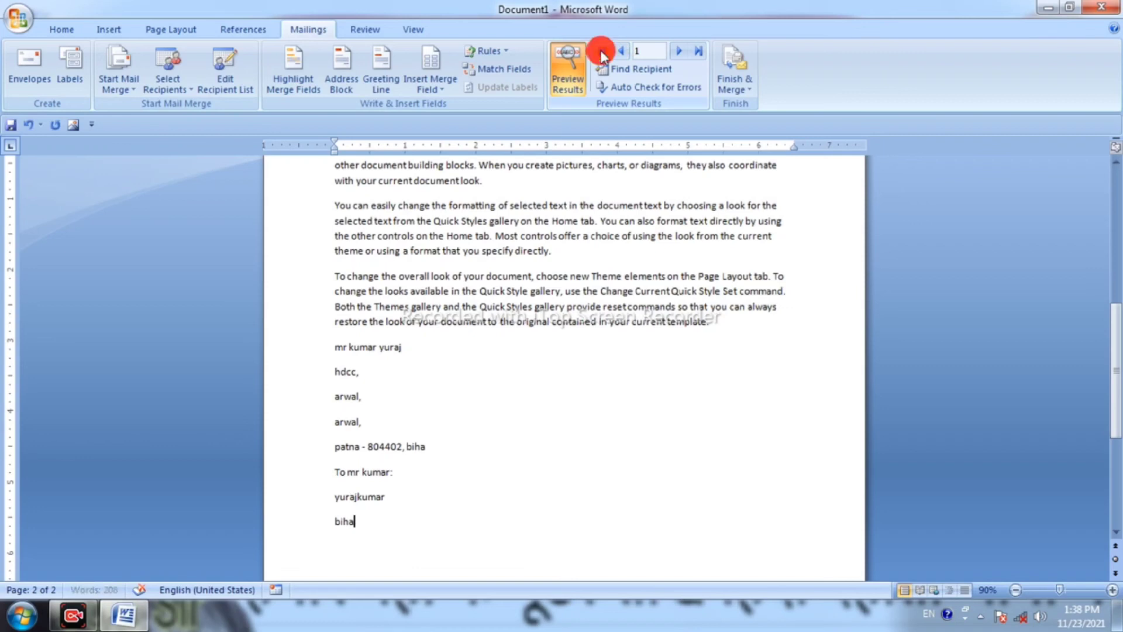
click(699, 51)
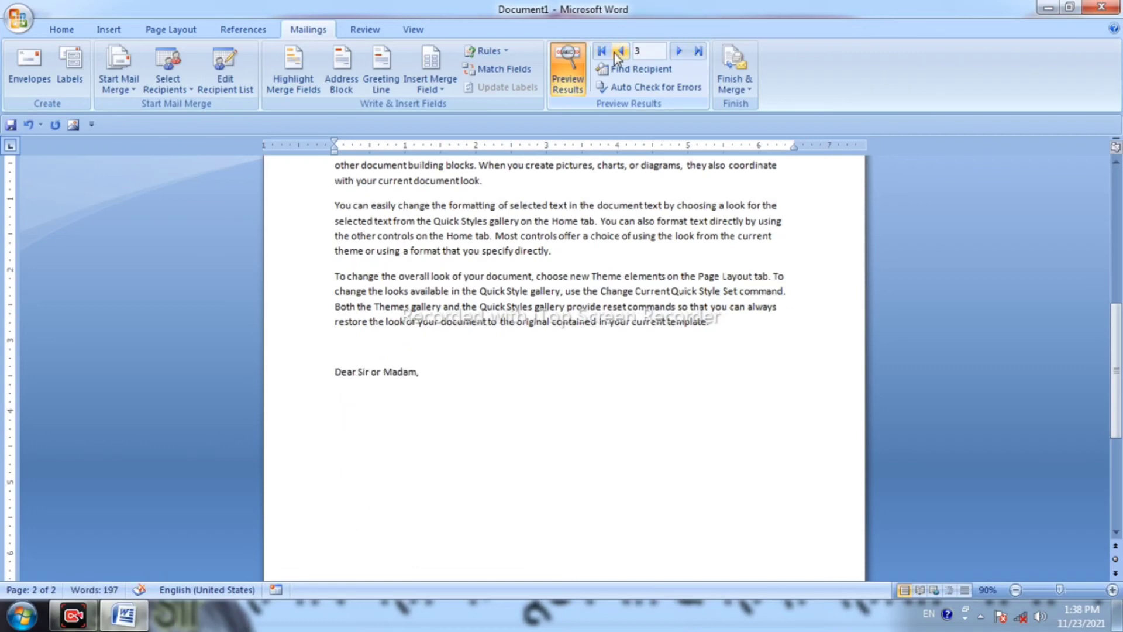
click(602, 52)
click(698, 52)
click(623, 57)
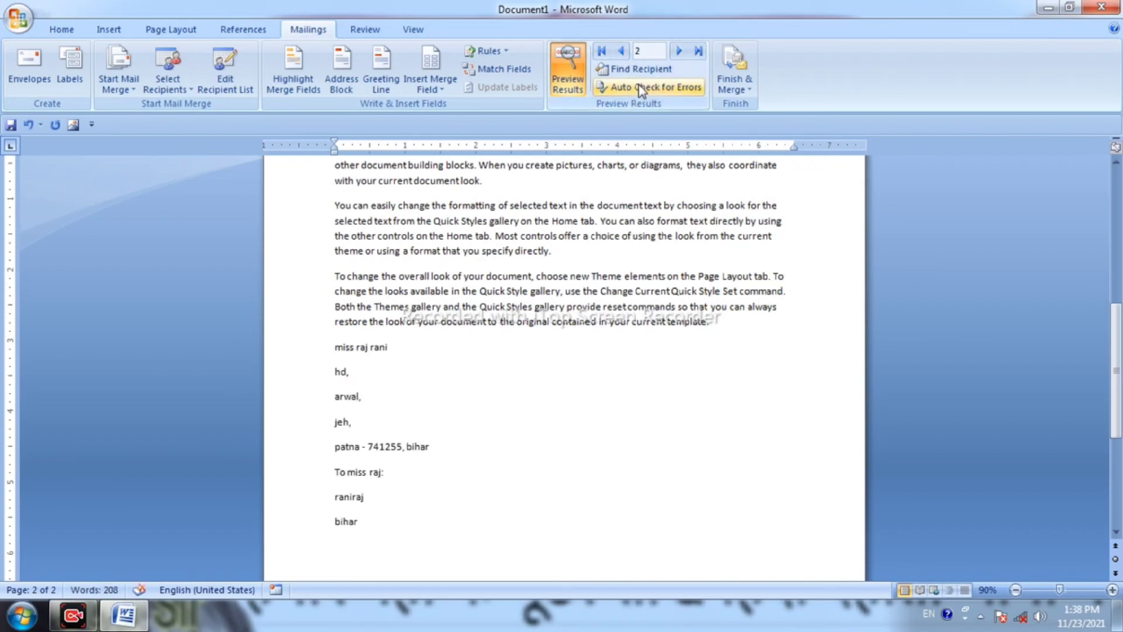
click(622, 58)
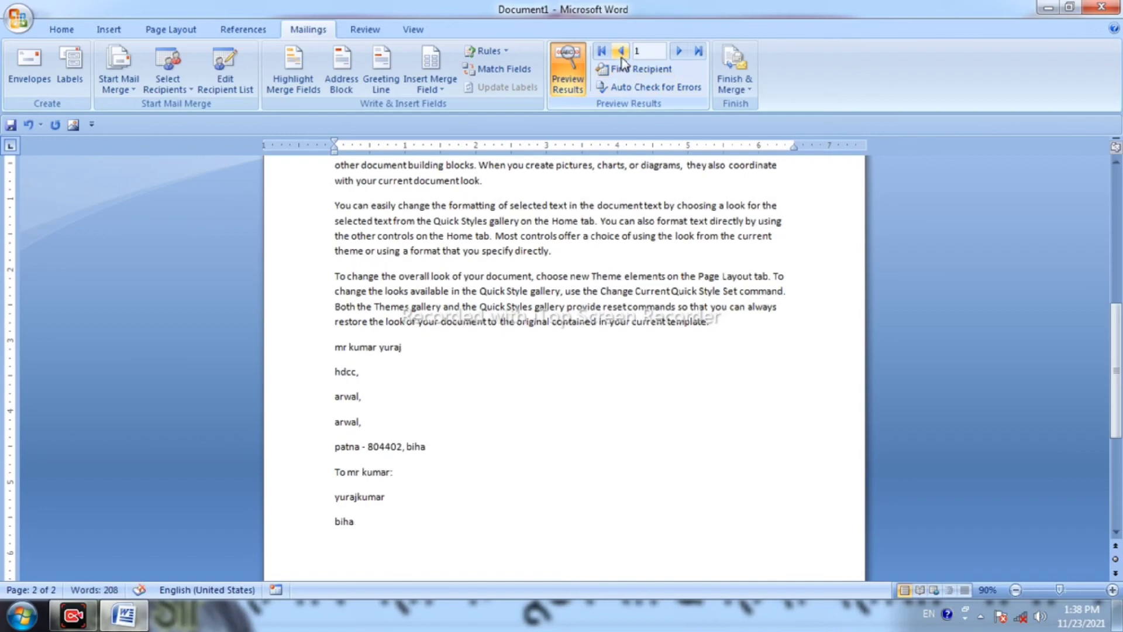
click(677, 53)
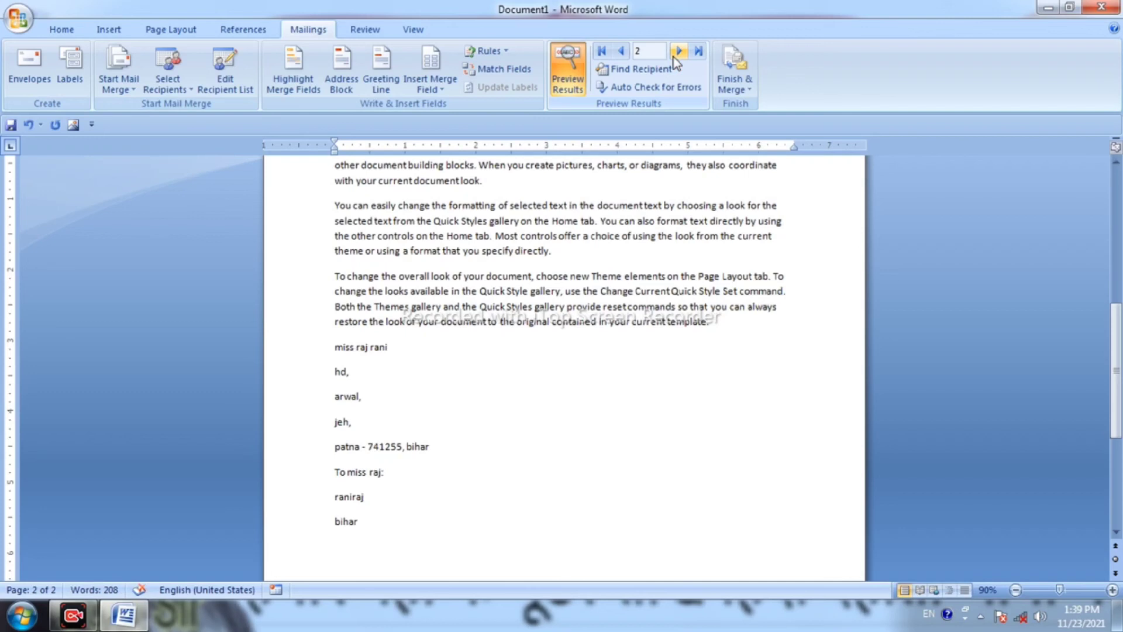
Step: Search the recipient entries for 'y', dismiss the no-match message, and close the search
click(634, 70)
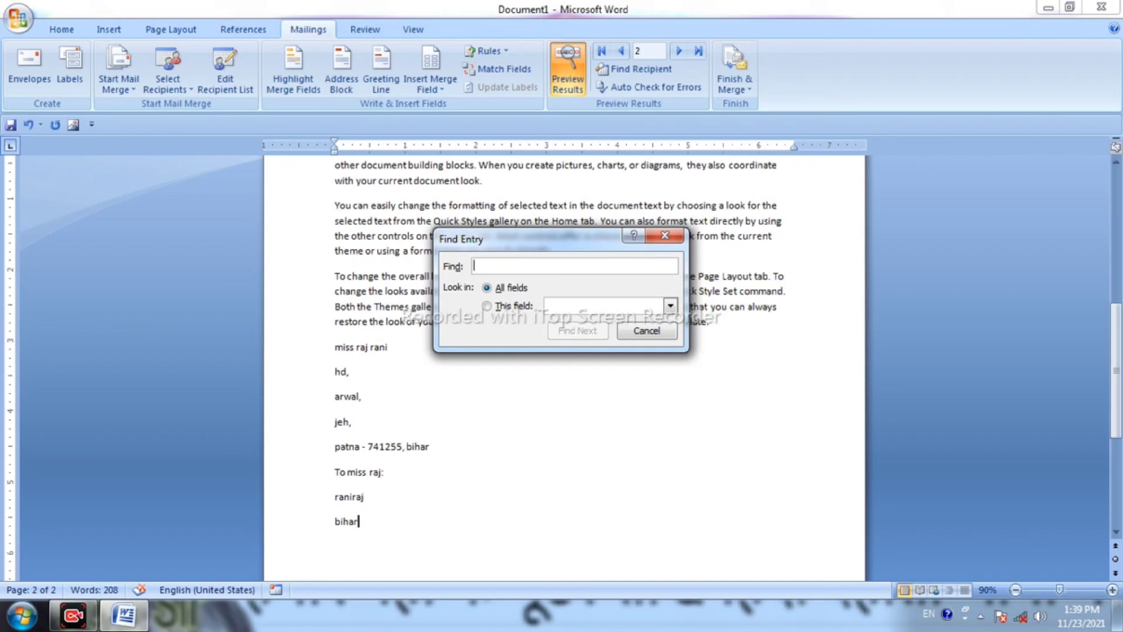
text(youraj)
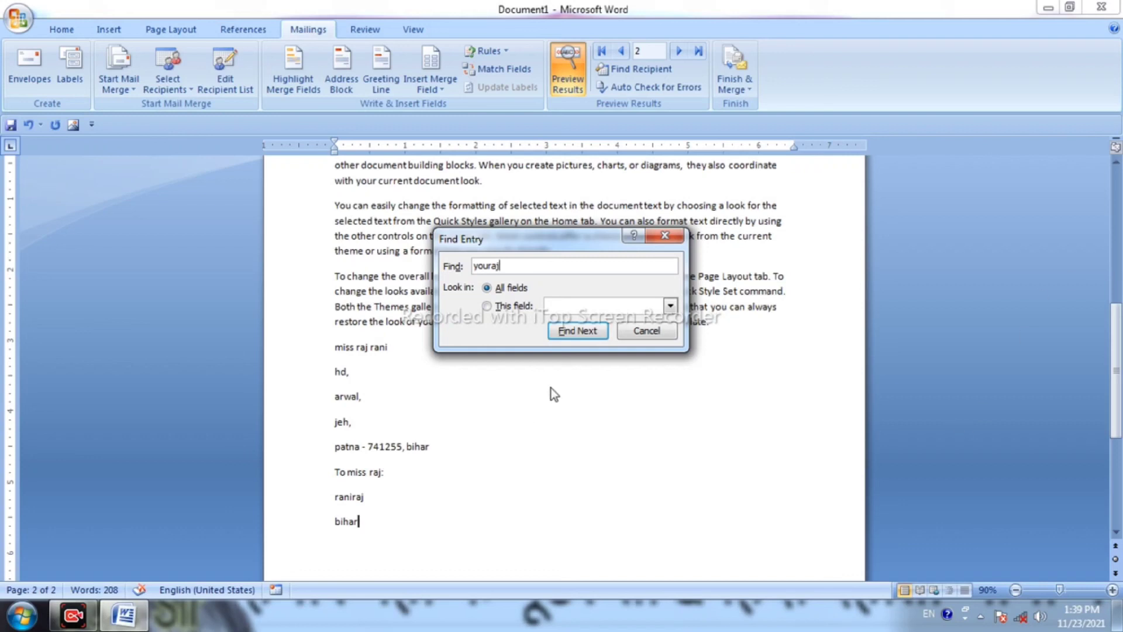
click(576, 331)
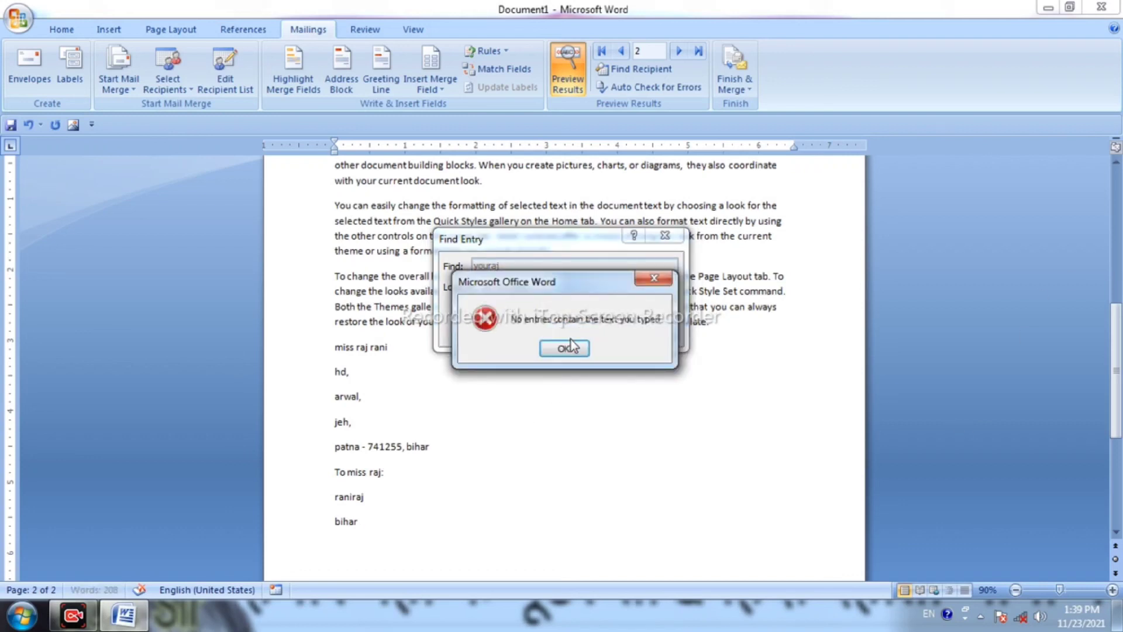
click(564, 349)
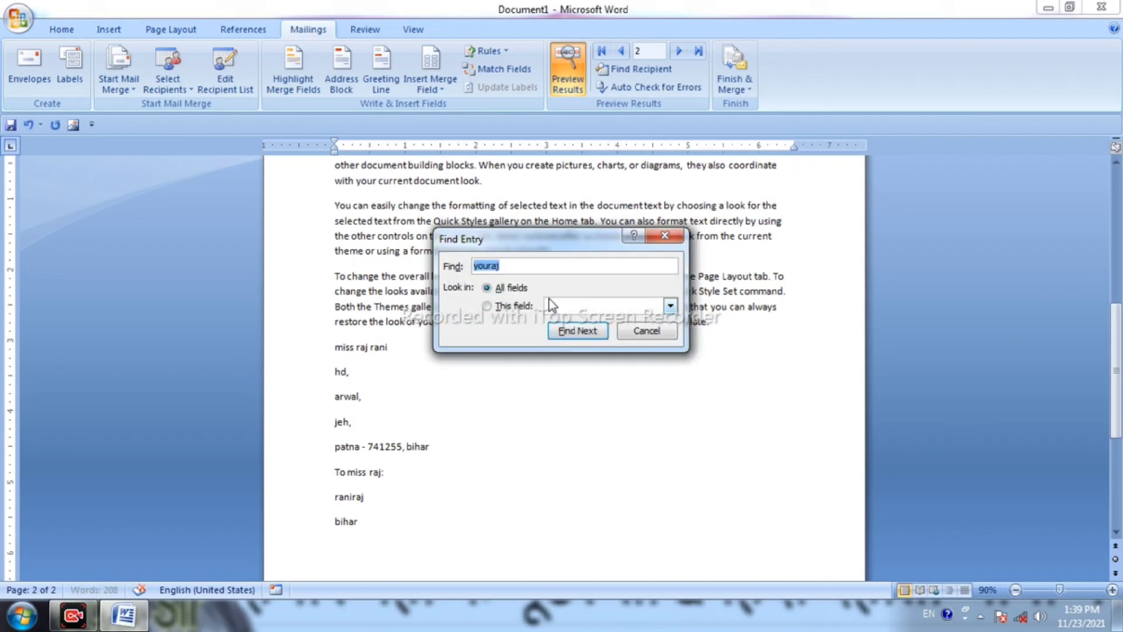
click(504, 310)
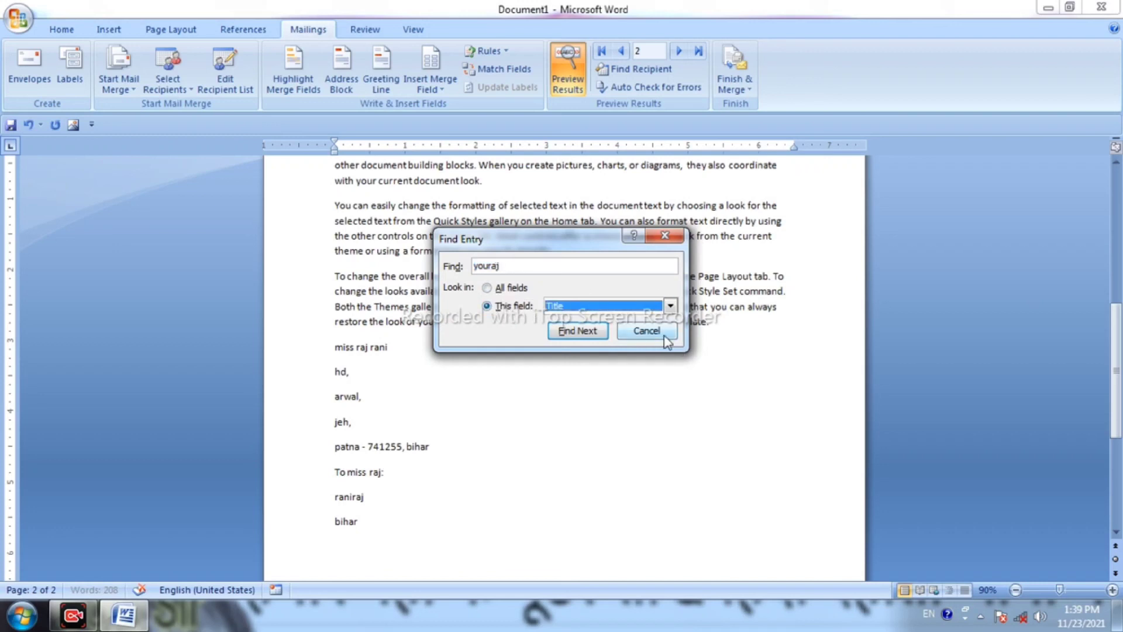
click(646, 330)
Step: Browse the previous and next records, then search 'y' again to jump to record 1
click(621, 52)
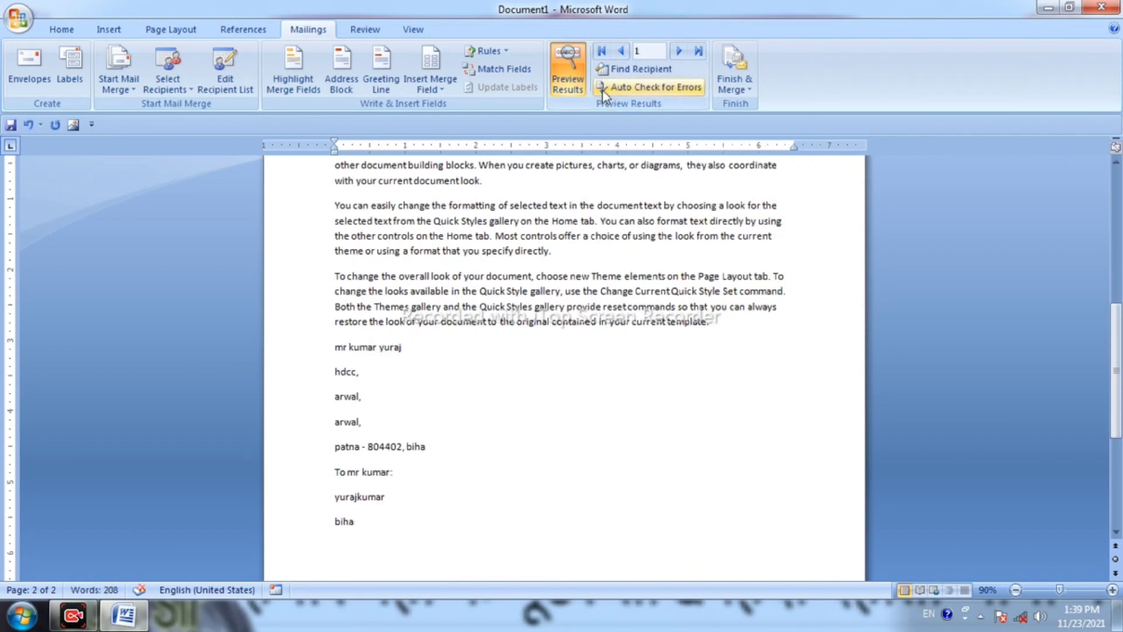
click(679, 51)
click(649, 71)
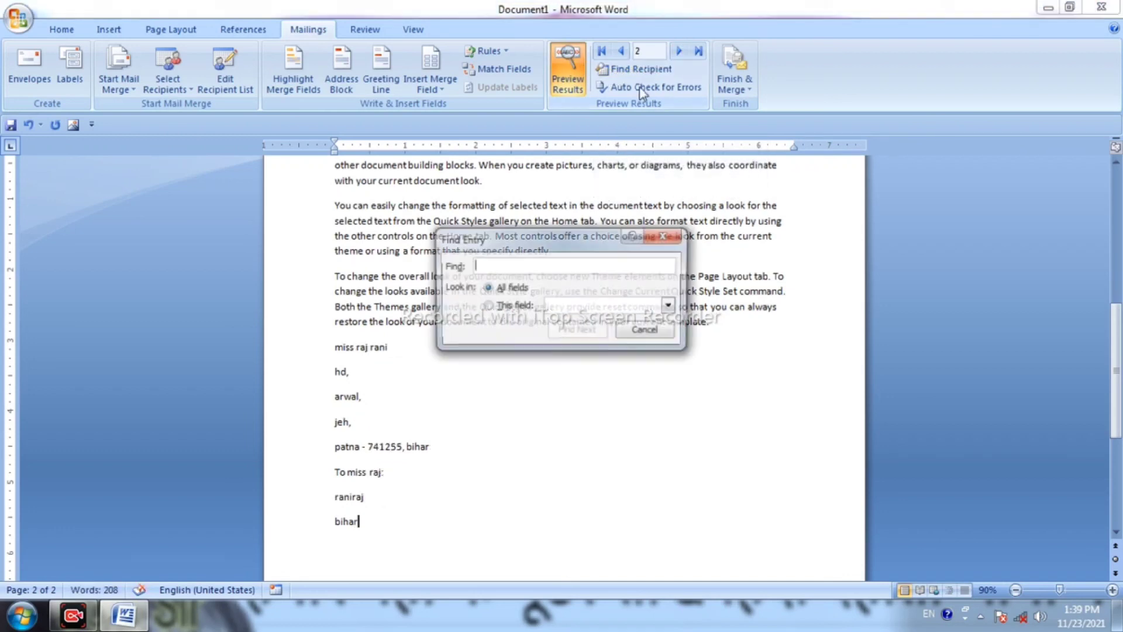
text(yuraj)
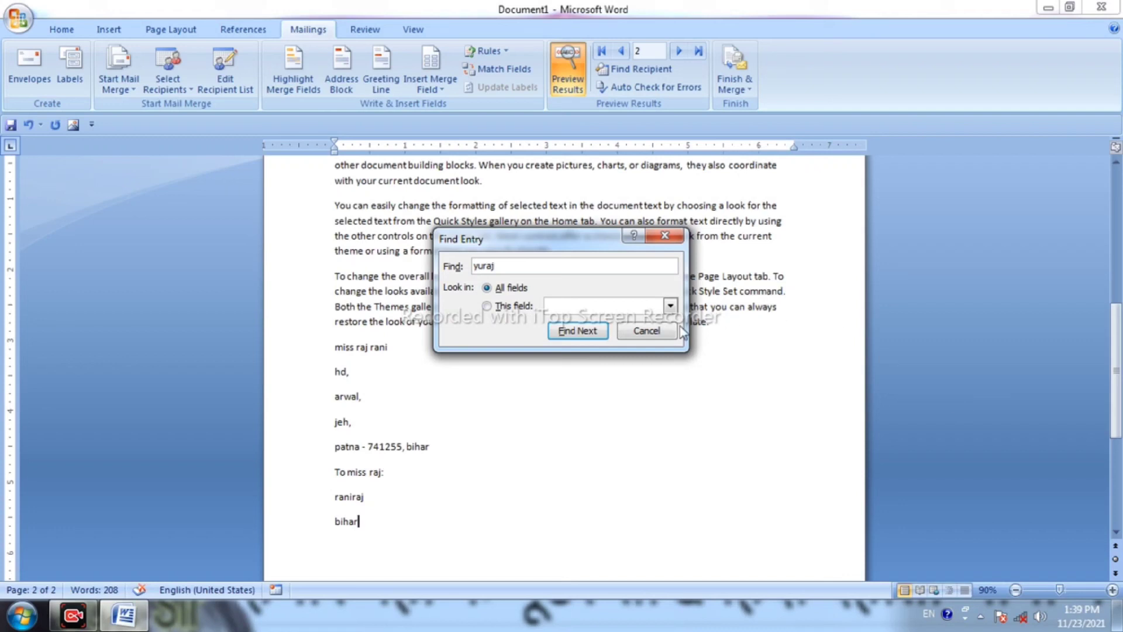
click(603, 336)
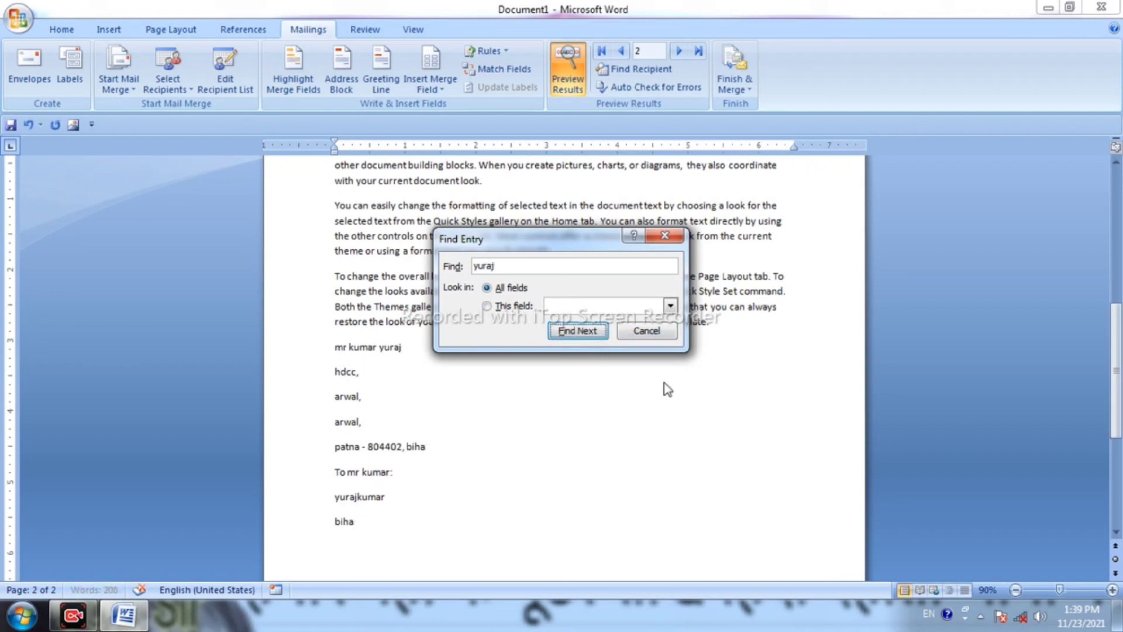
click(650, 331)
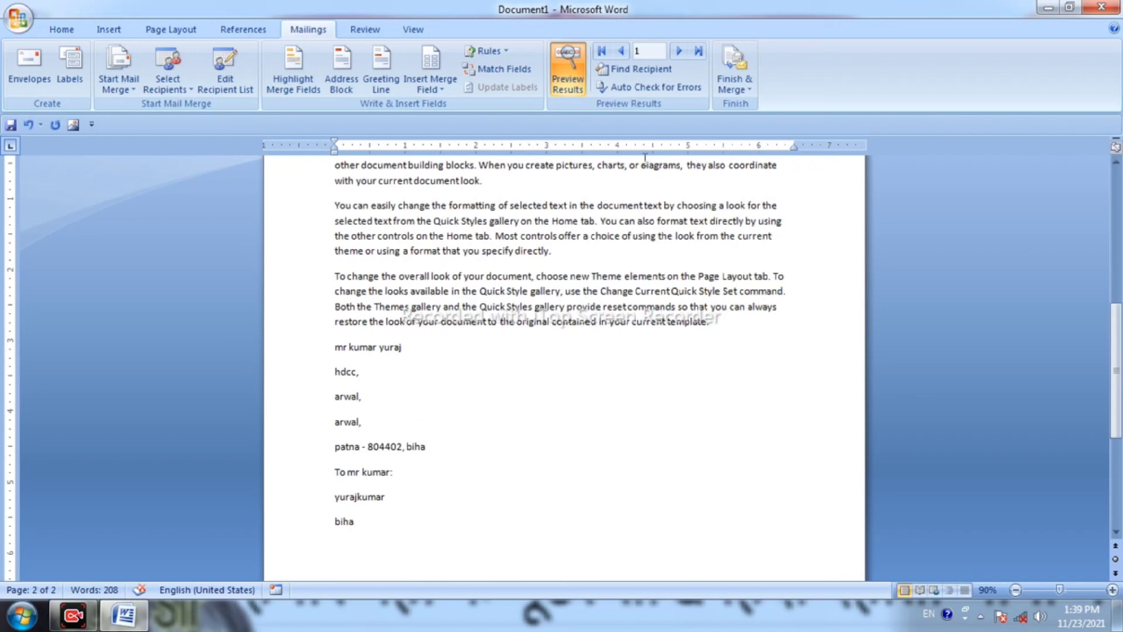
Step: Complete the merge without pausing so the letters go into a new document
click(666, 88)
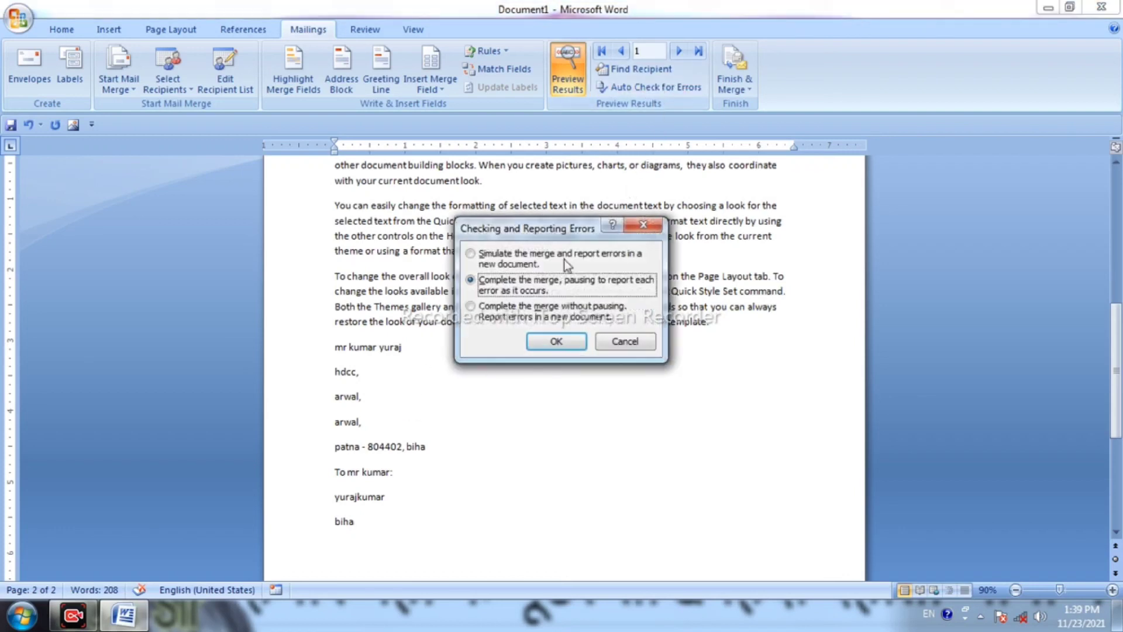
click(524, 316)
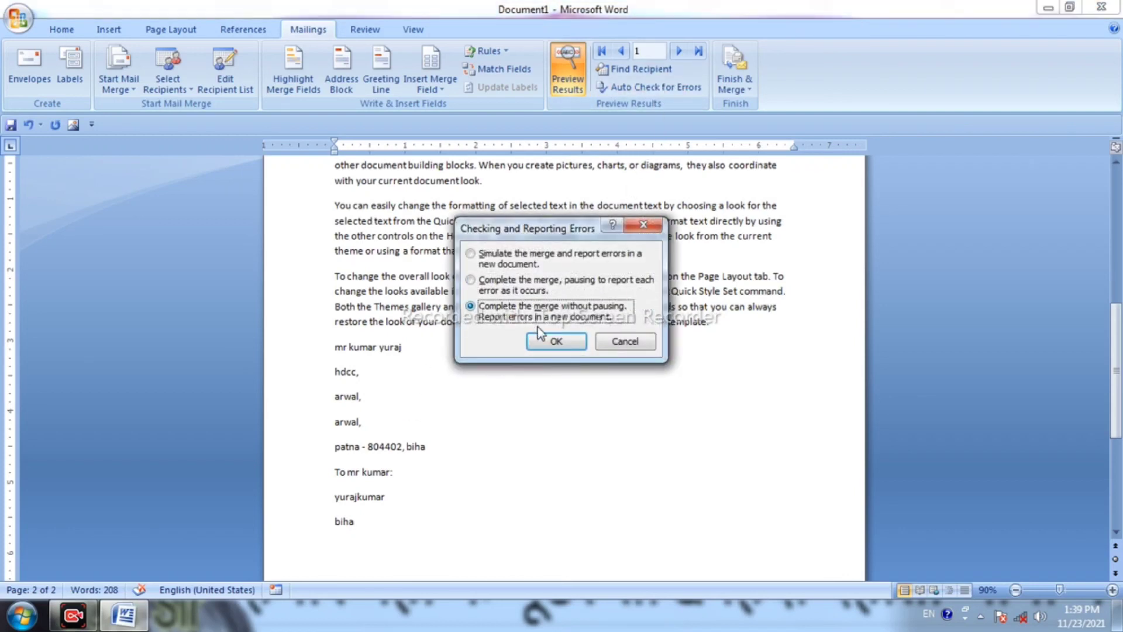
click(552, 345)
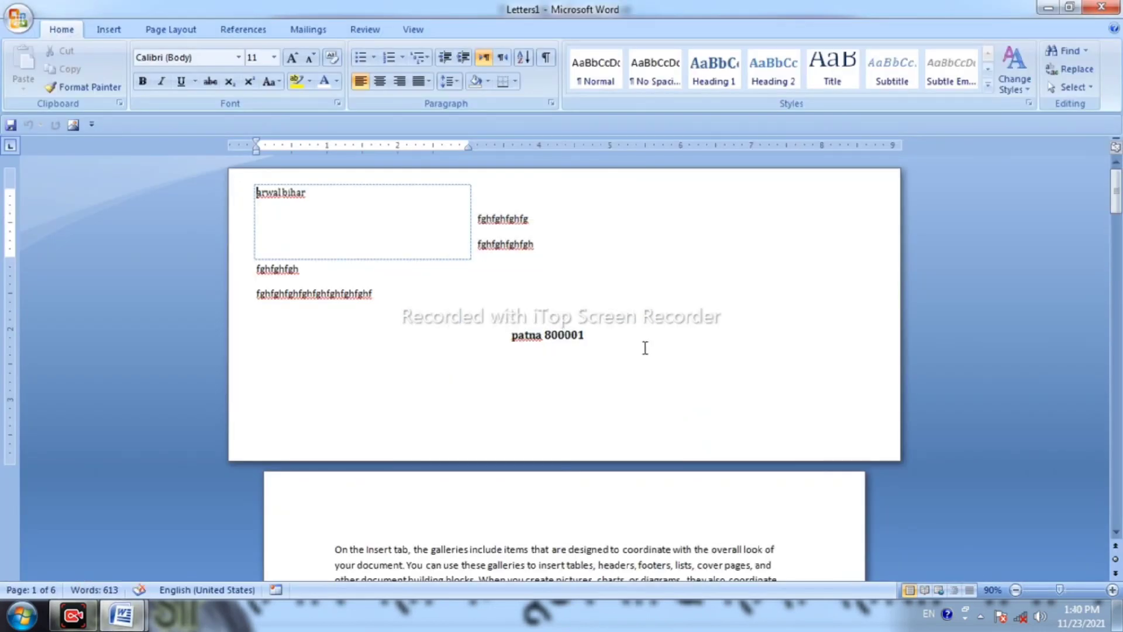
Step: Scroll through the merged Letters1 pages and place the cursor in page 2's letter
scroll(644, 349, down, 3)
scroll(647, 352, down, 3)
scroll(648, 354, down, 5)
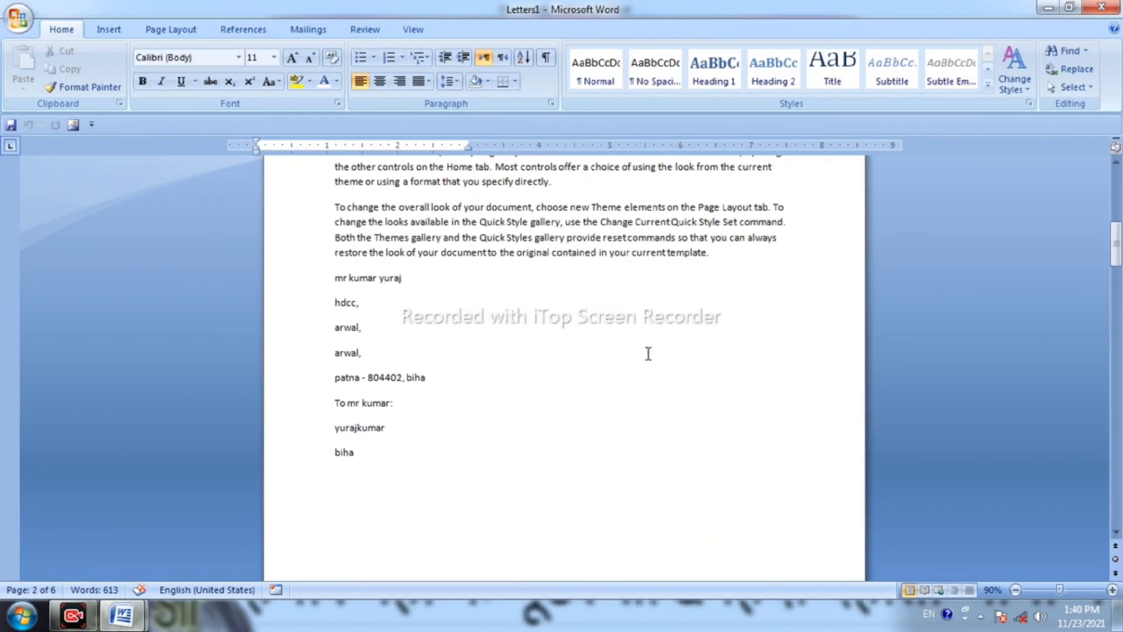
scroll(647, 345, up, 4)
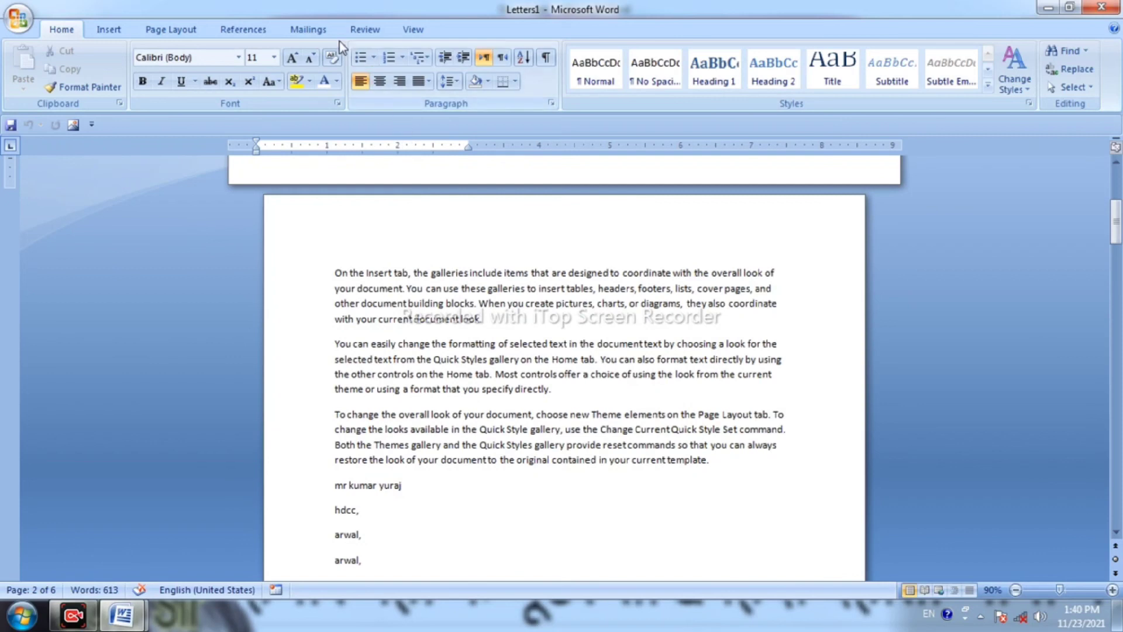
click(302, 30)
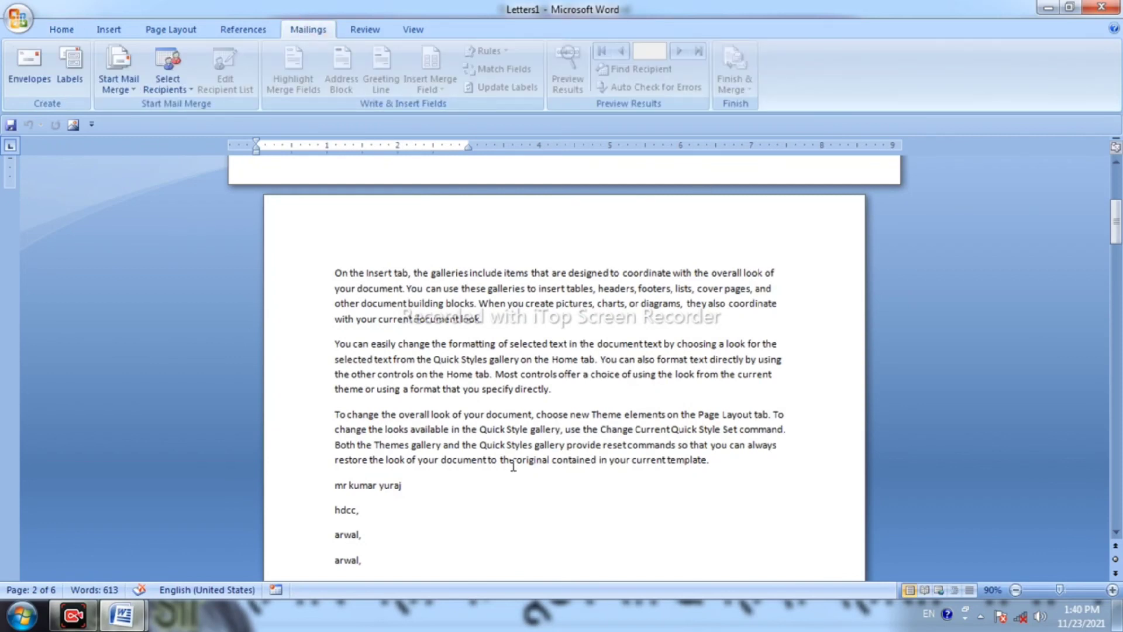
click(424, 494)
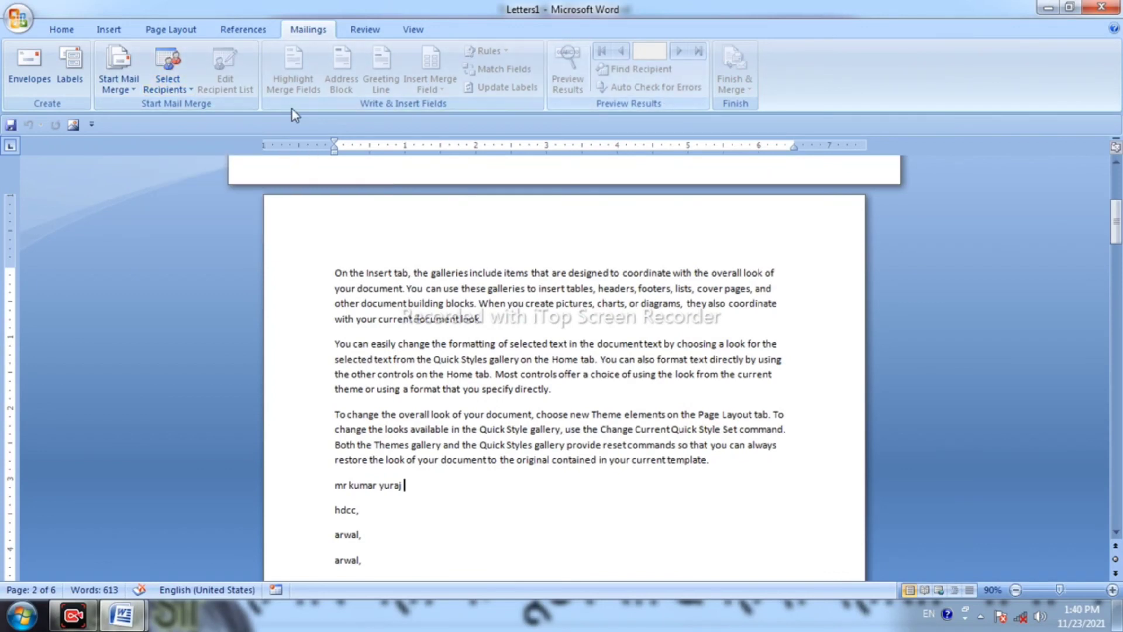
Step: Attach the existing 'hd hd' recipient list as Letters1's data source
click(168, 82)
click(206, 126)
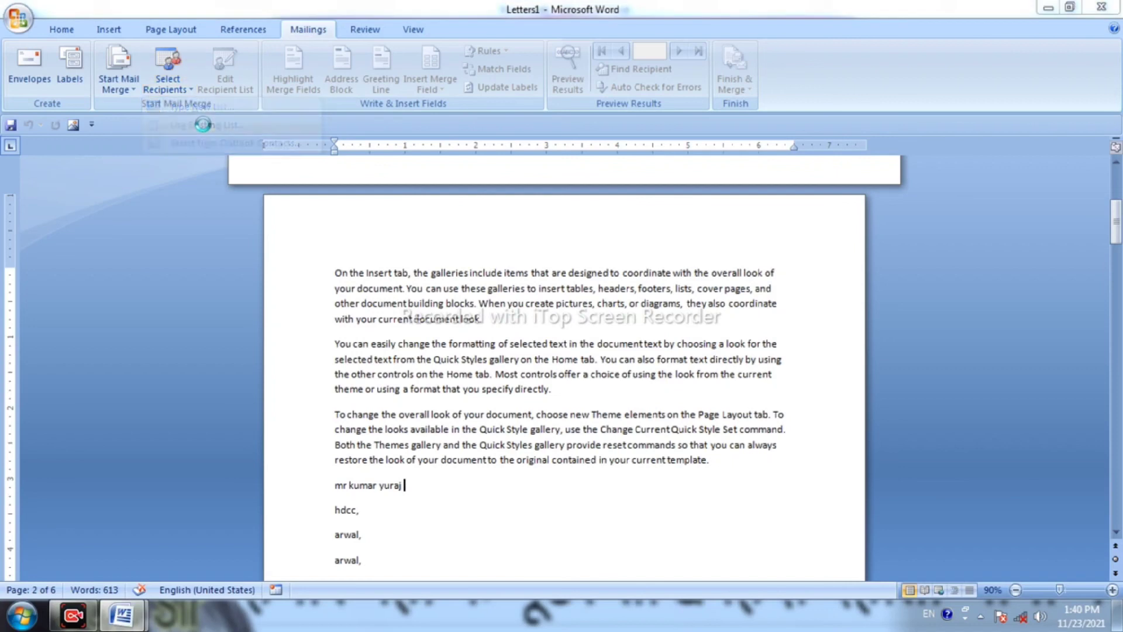
click(222, 126)
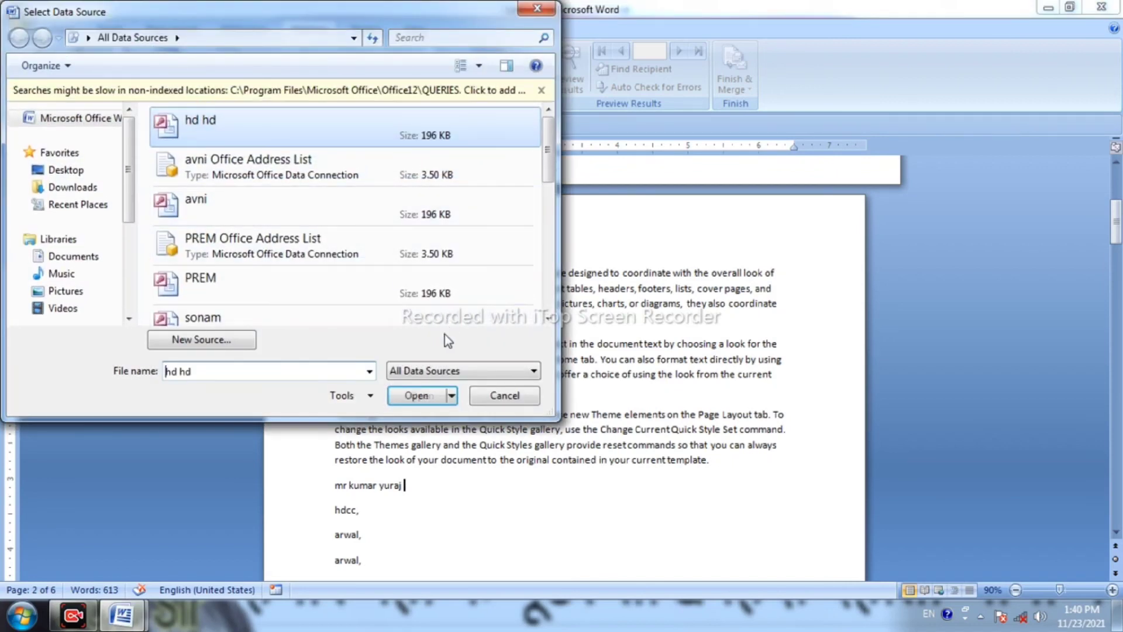
click(419, 395)
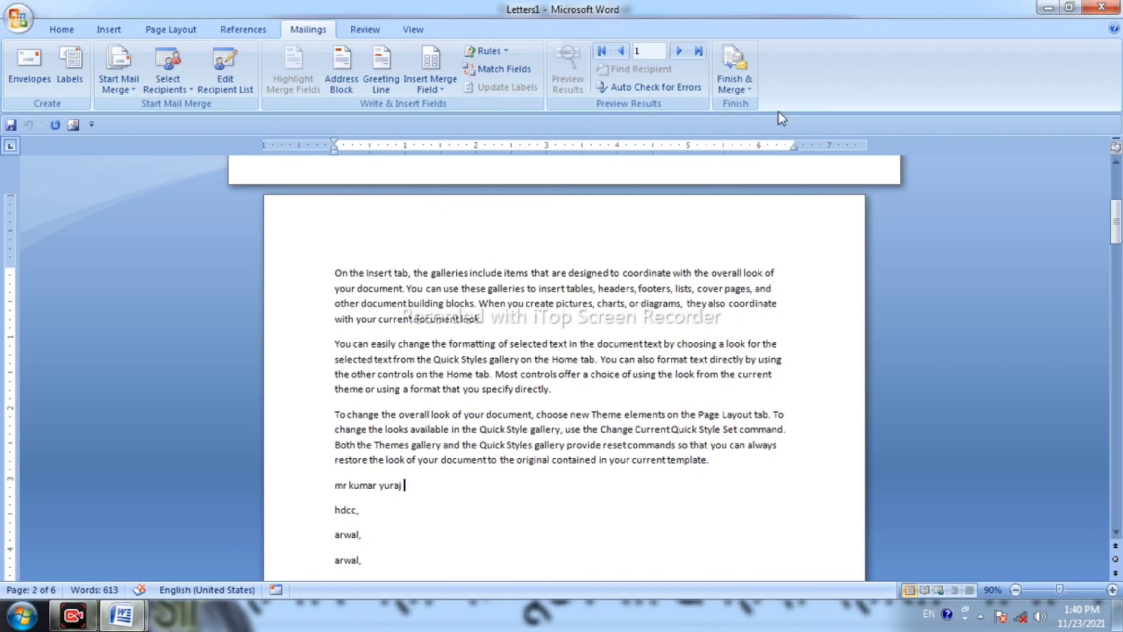
click(744, 90)
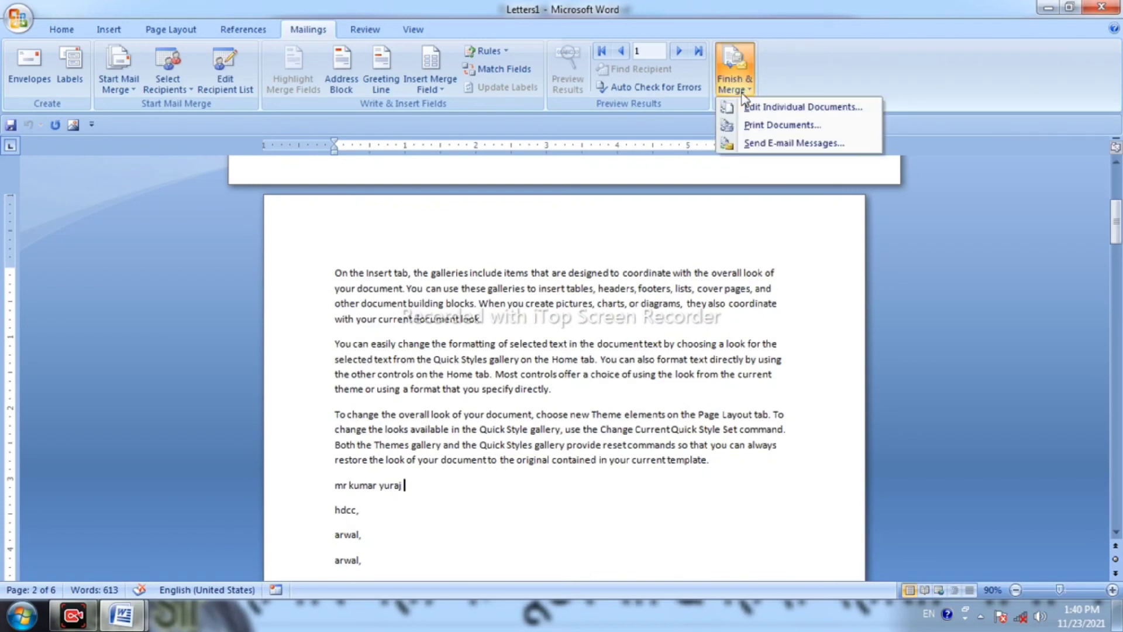
click(796, 125)
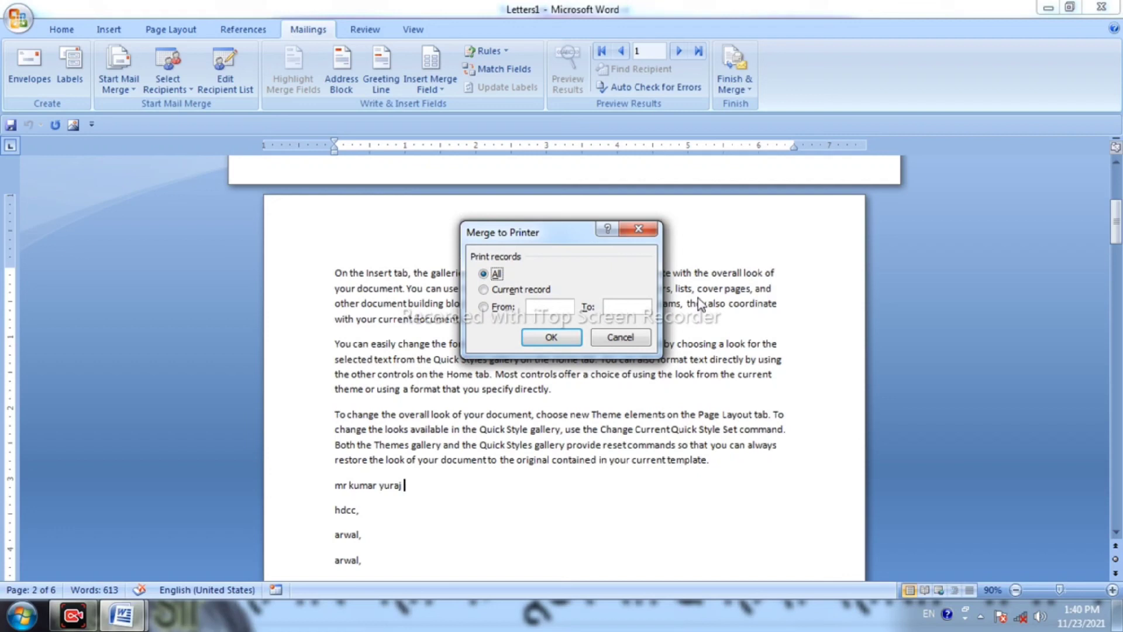
click(630, 337)
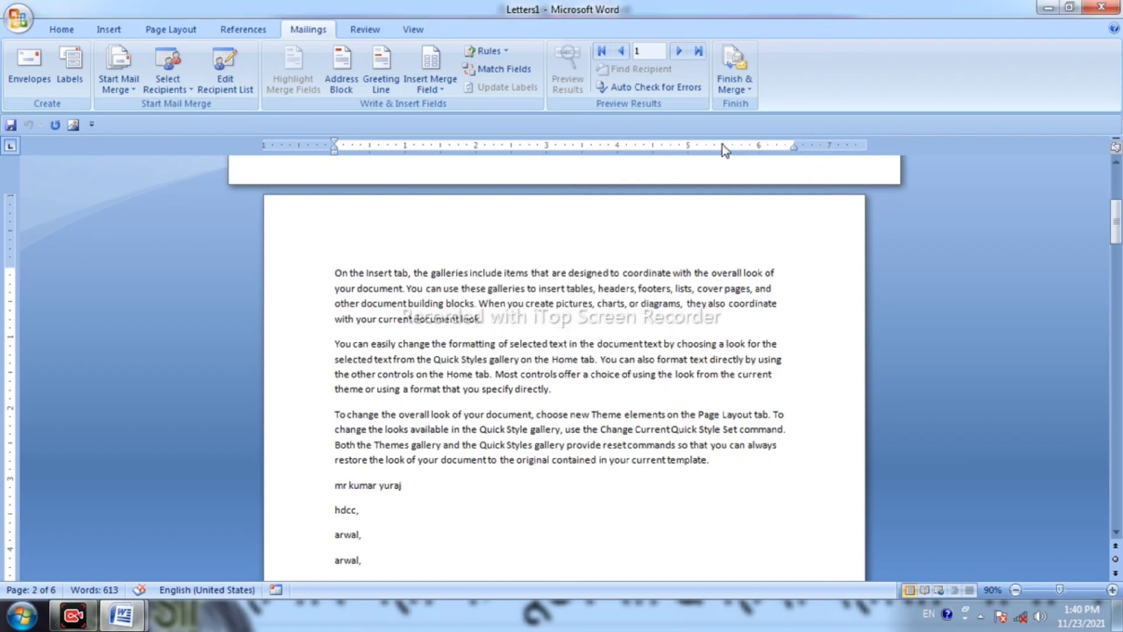
click(738, 96)
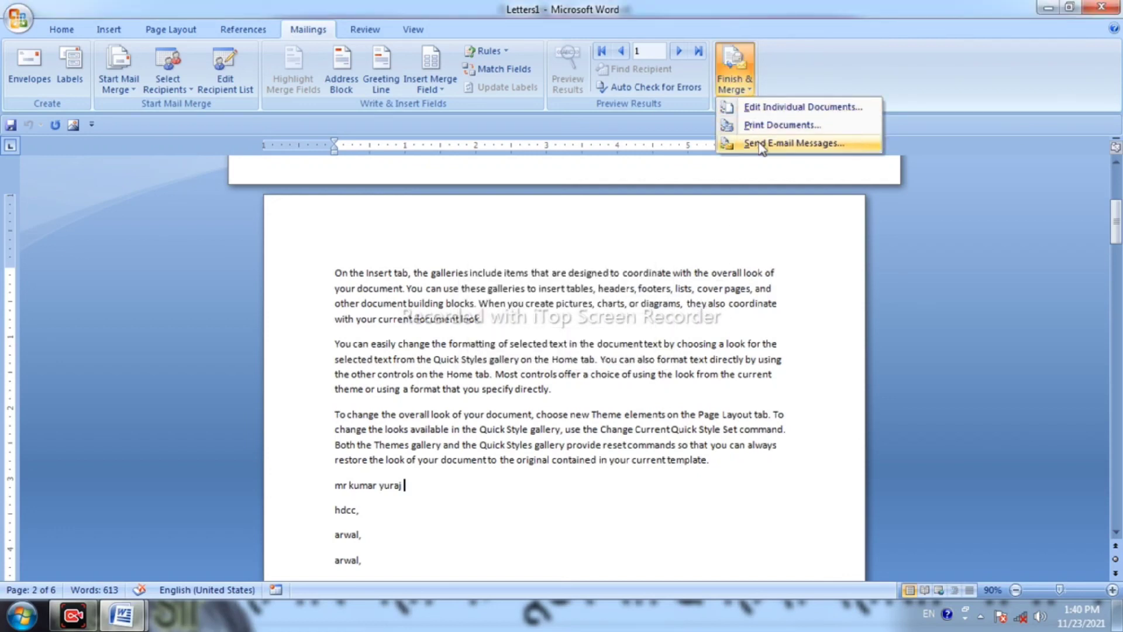
Step: Open the Send E-mail Messages settings from Finish & Merge
click(748, 140)
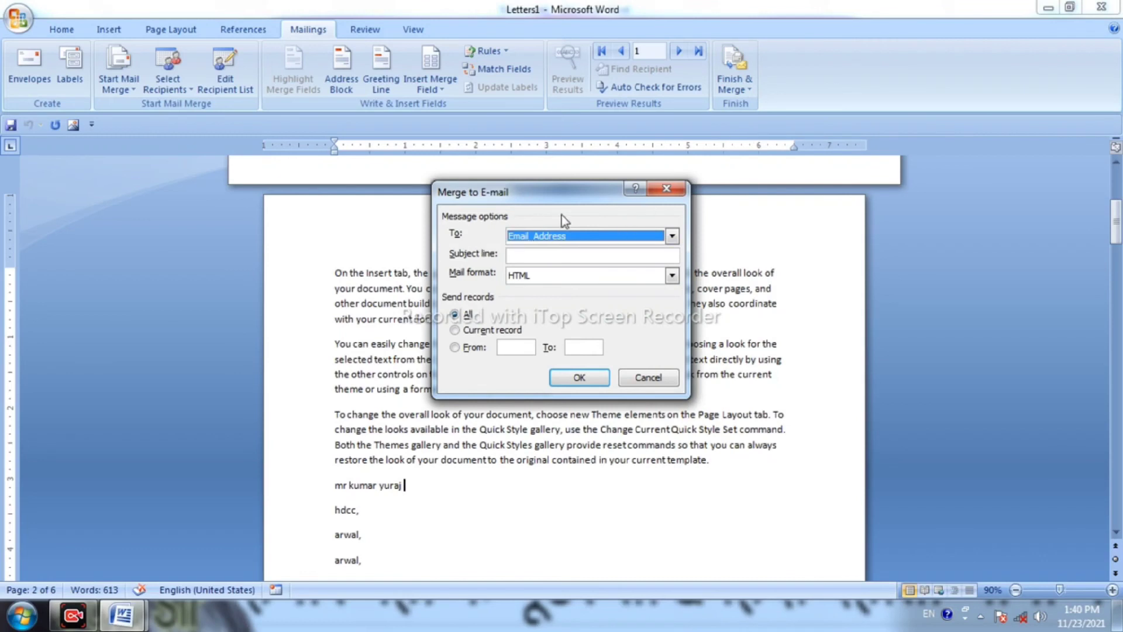